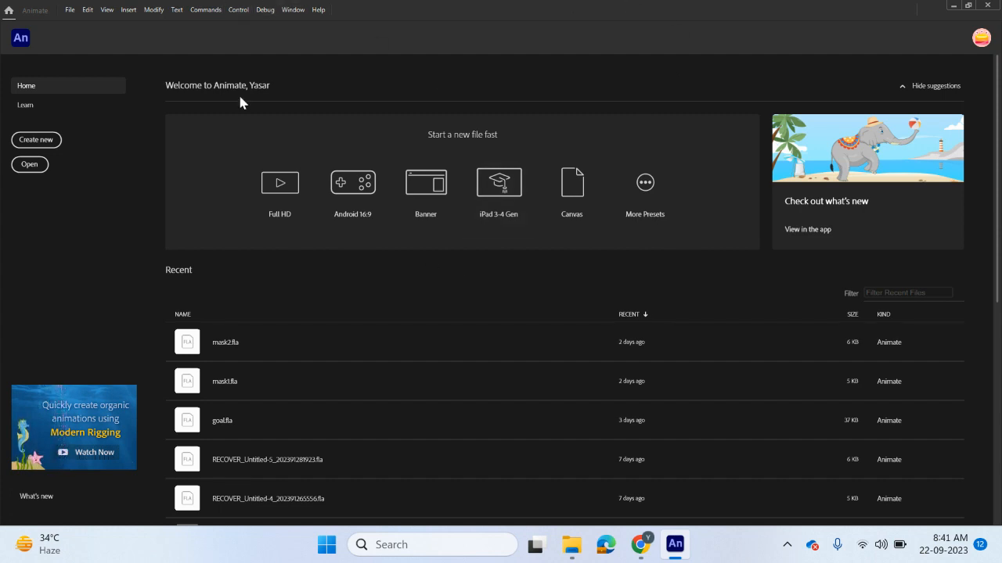
- Create a new HD character animation document, 1280 x 720 at 30 fps, with the ActionScript 3.0 platform type
{"action": "left_click", "coordinate": [75, 11]}
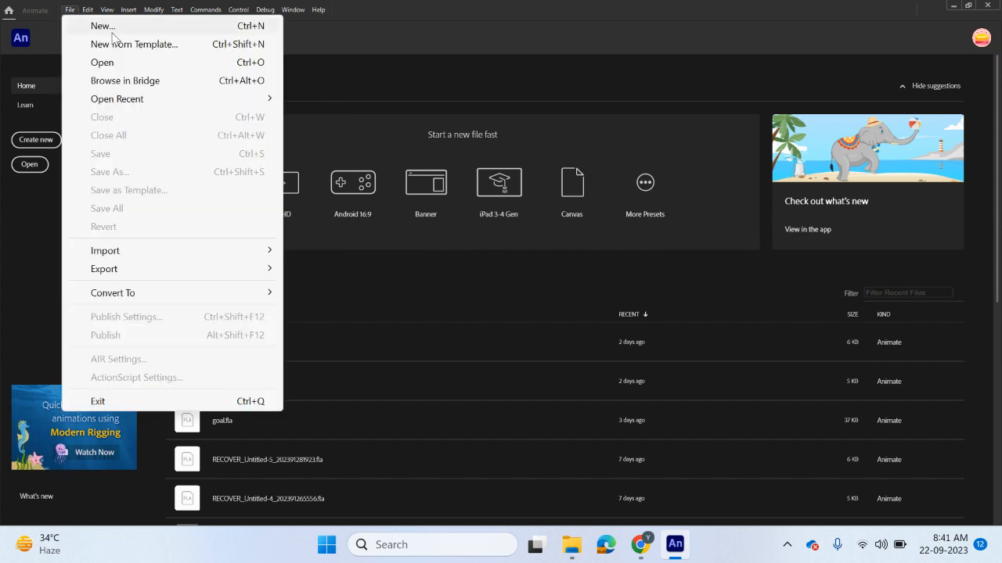
{"action": "key", "text": "Escape"}
{"action": "key", "text": "ctrl+n"}
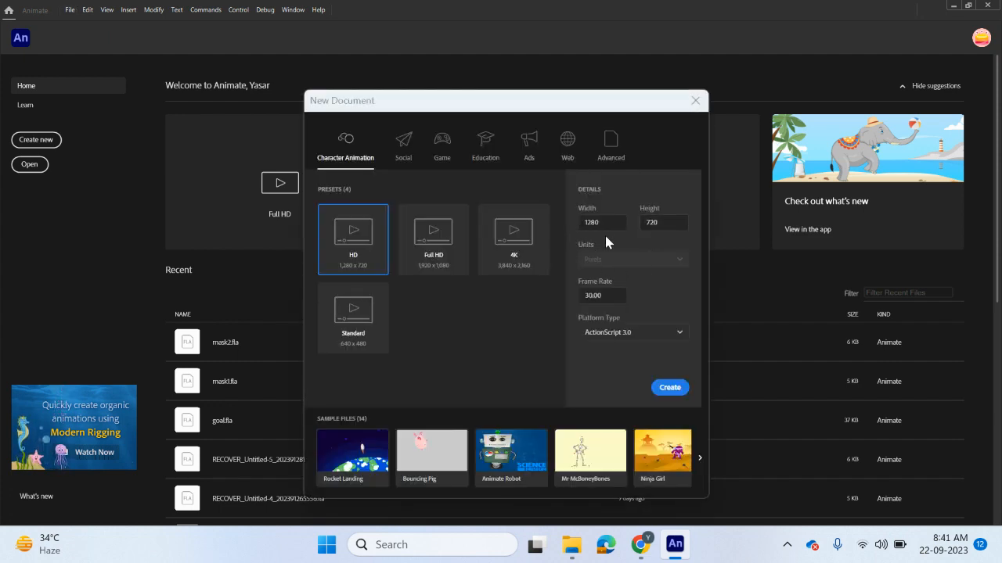
{"action": "left_click", "coordinate": [676, 390]}
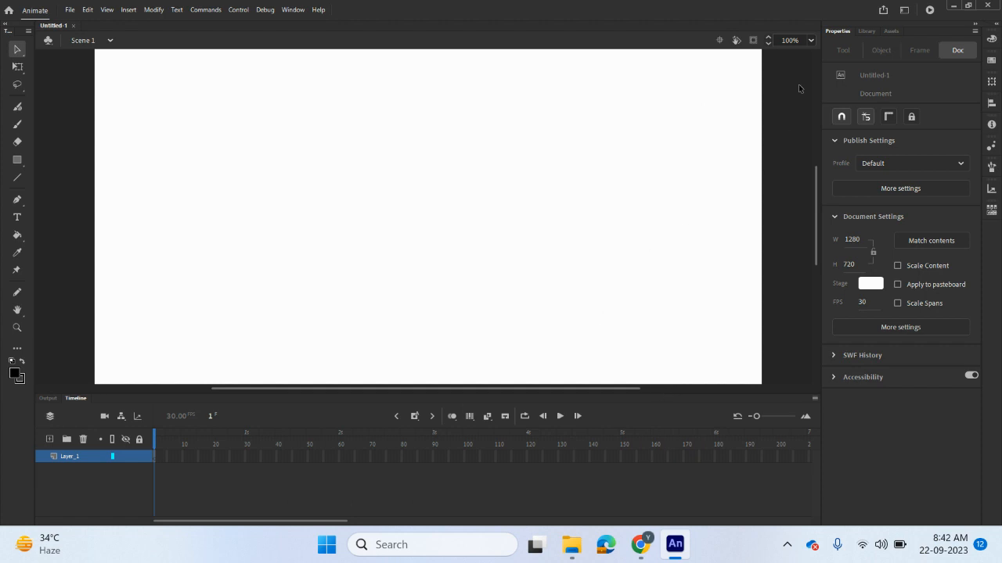
- Draw a circle about 173 px in diameter in the lower-left area of the stage with the Oval tool
{"action": "left_click", "coordinate": [812, 40]}
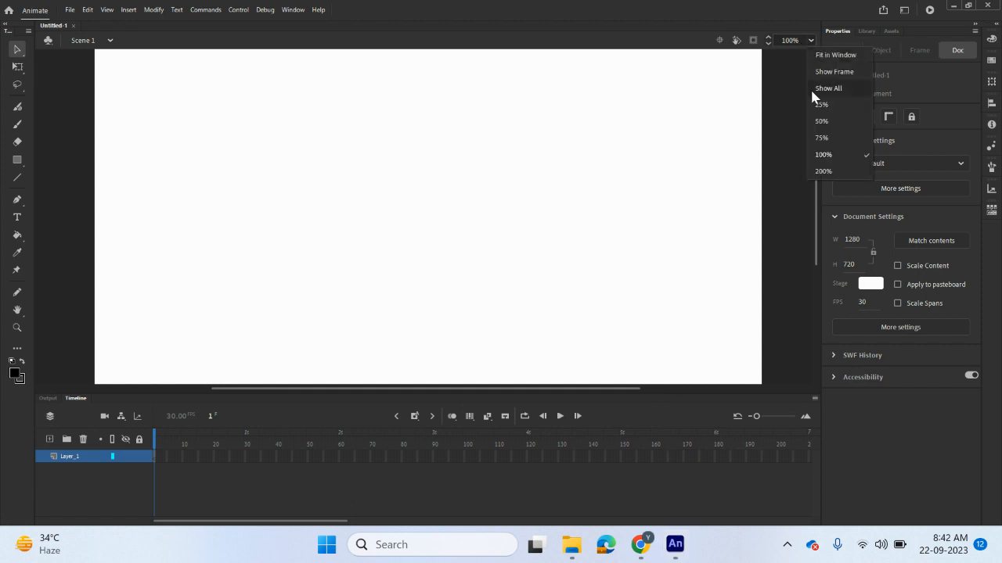
{"action": "left_click", "coordinate": [824, 140]}
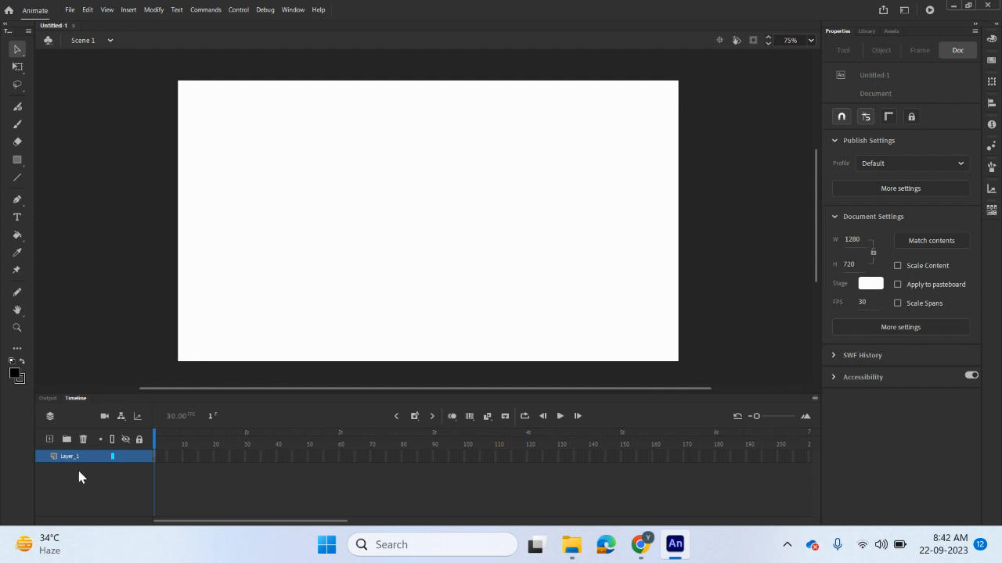
{"action": "left_click", "coordinate": [20, 164]}
{"action": "left_click", "coordinate": [19, 162]}
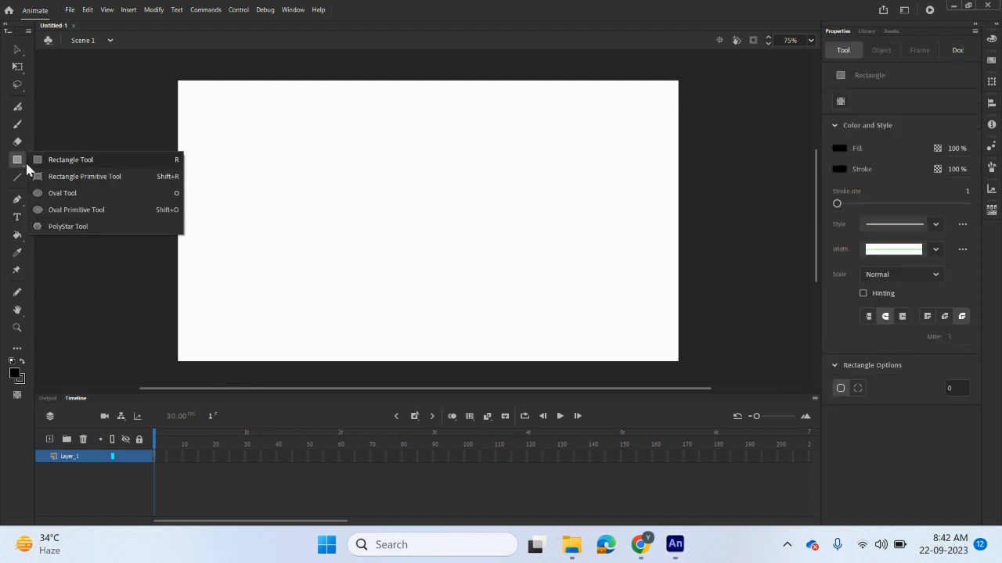
{"action": "left_click", "coordinate": [61, 193]}
{"action": "left_click_drag", "start_coordinate": [228, 244], "coordinate": [296, 313]}
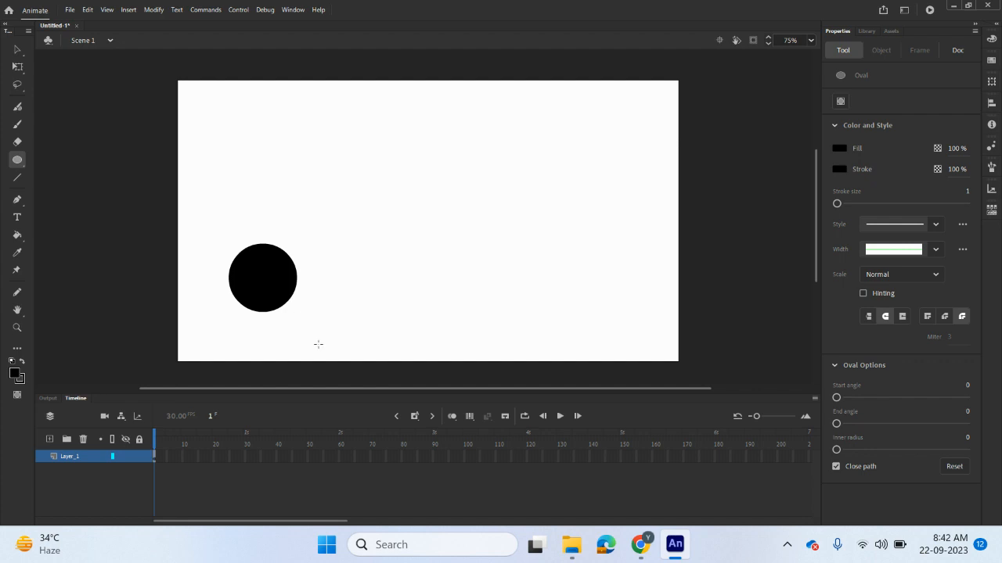
- Change the circle's fill to red #FF0000 and remove its stroke
{"action": "left_click", "coordinate": [17, 49]}
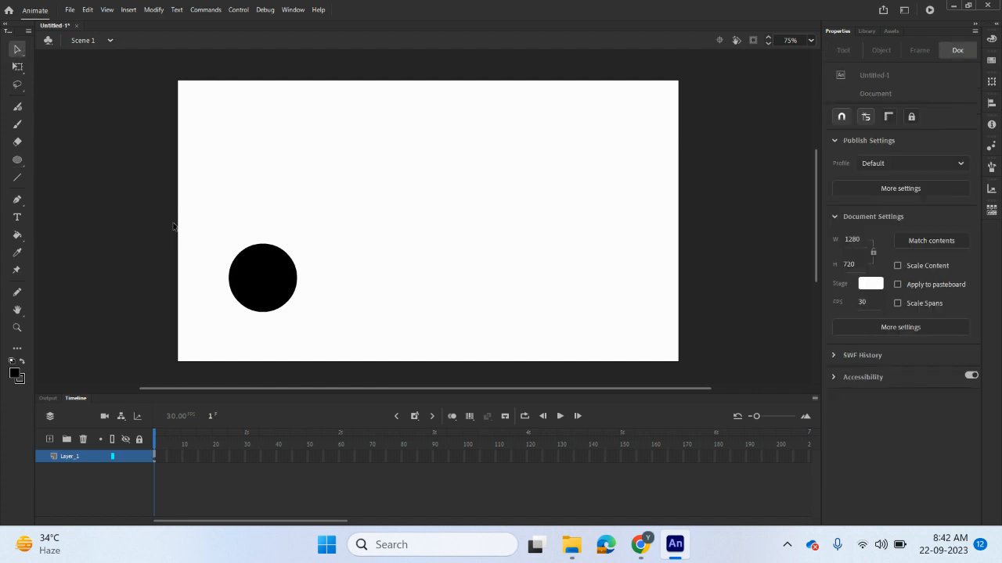
{"action": "left_click_drag", "start_coordinate": [187, 213], "coordinate": [368, 361]}
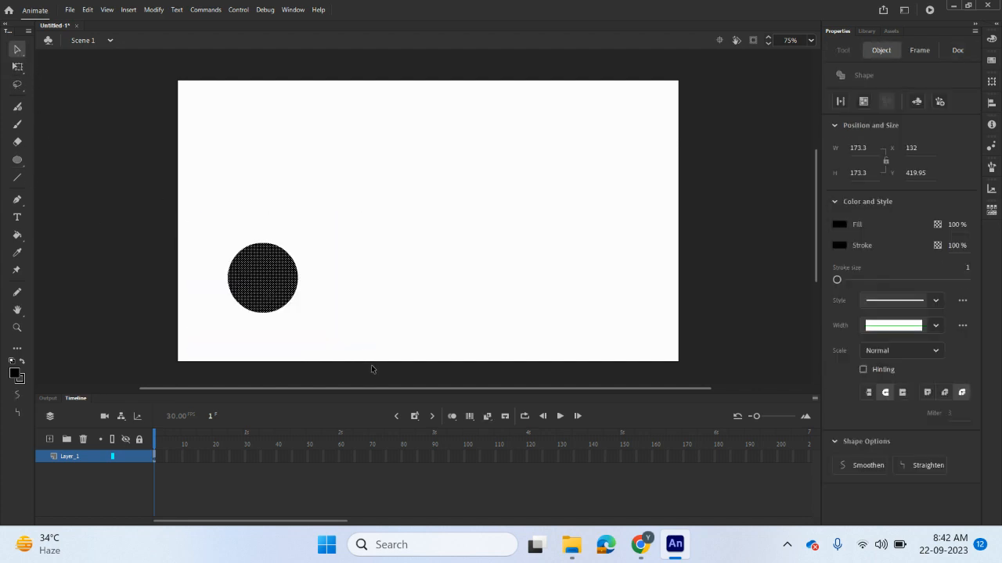
{"action": "left_click", "coordinate": [15, 373]}
{"action": "left_click", "coordinate": [59, 453]}
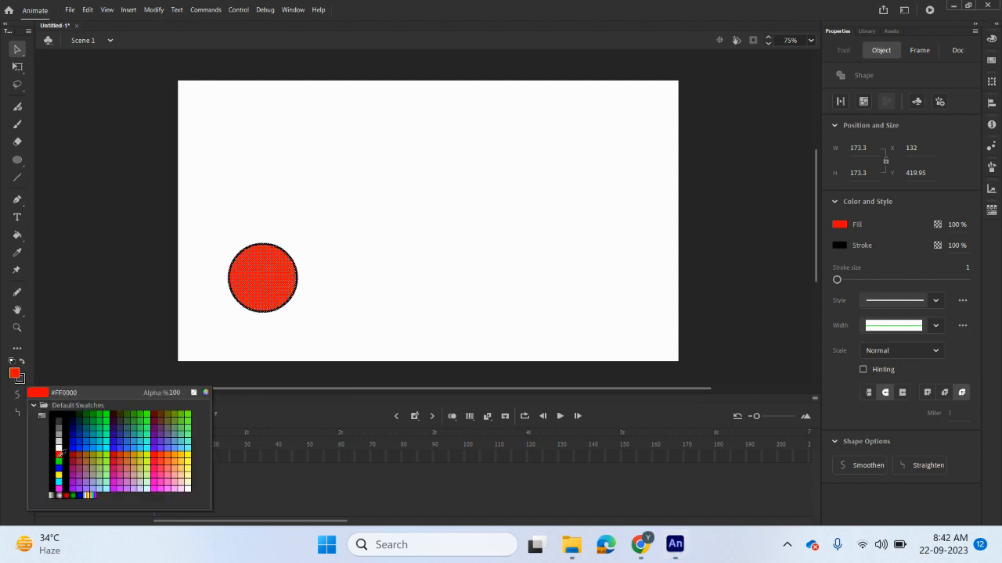
{"action": "left_click", "coordinate": [21, 380]}
{"action": "left_click", "coordinate": [194, 393]}
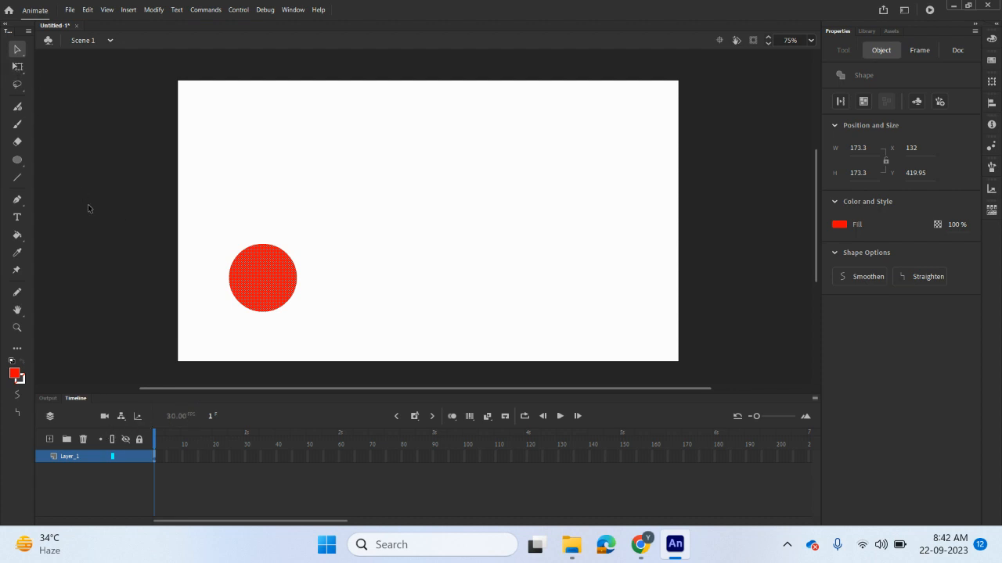
{"action": "left_click", "coordinate": [151, 288]}
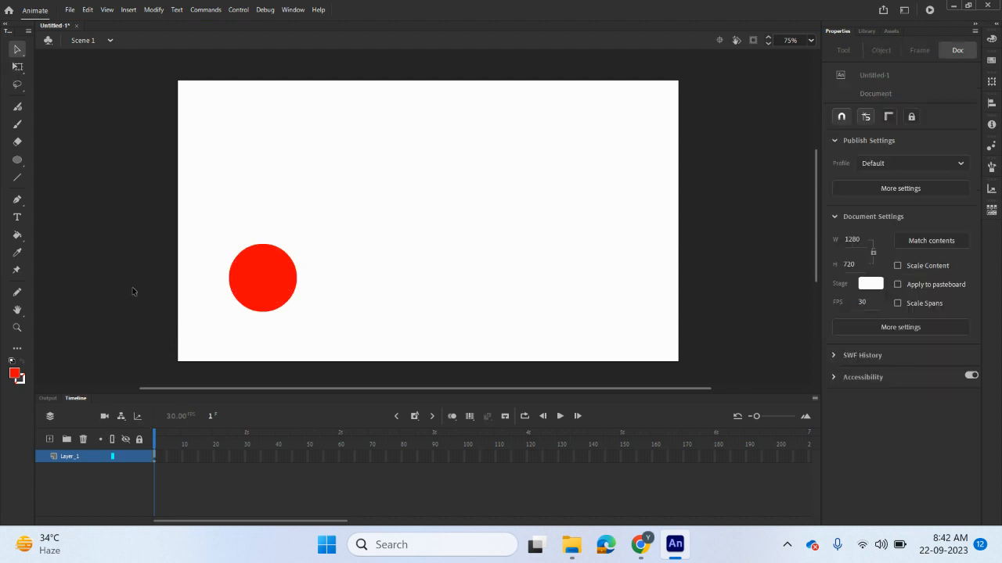
- Rename the circle's layer as Red_ball
{"action": "double_click", "coordinate": [69, 456]}
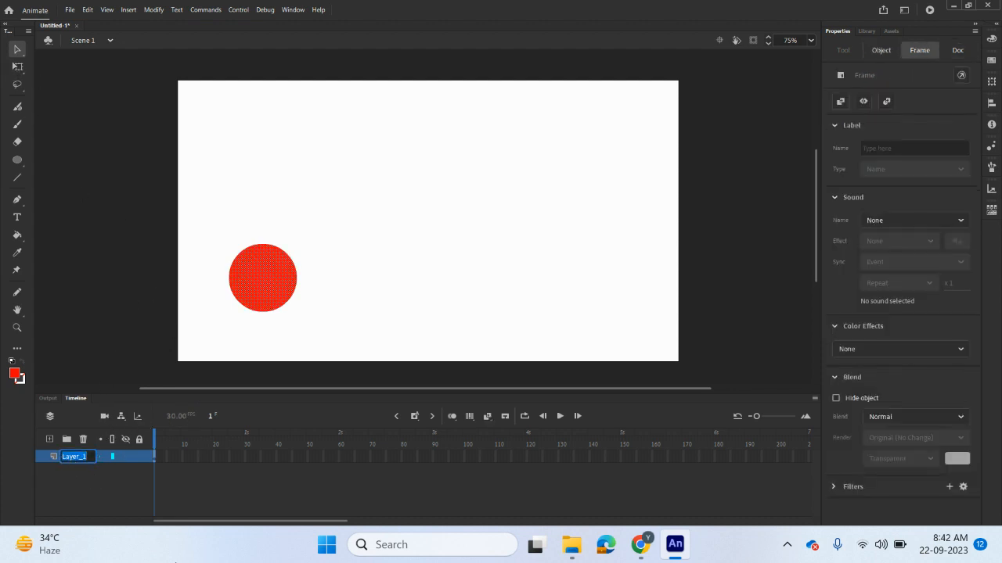
{"action": "type", "text": "Red_ball"}
{"action": "left_click", "coordinate": [92, 496]}
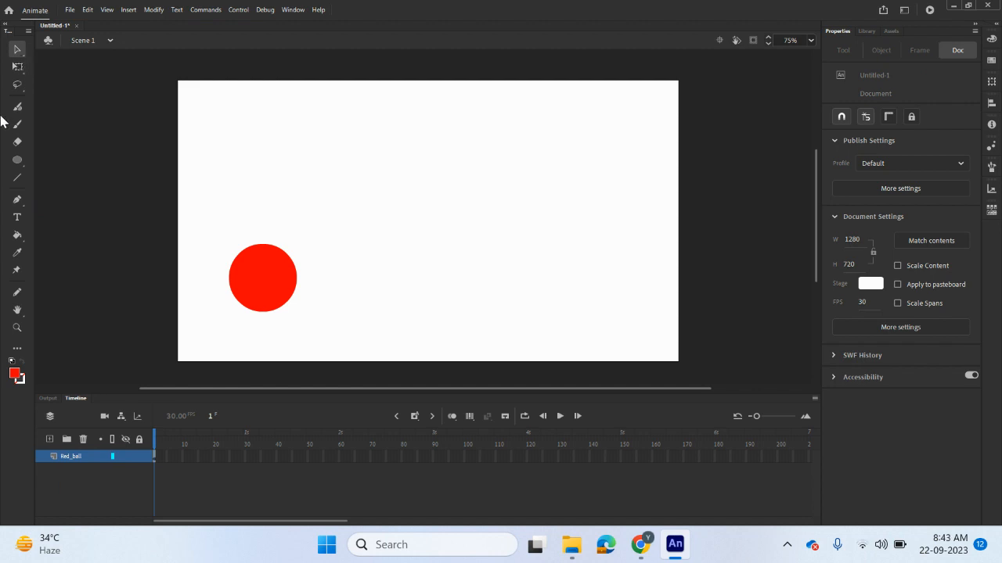
- Convert the red circle to a graphic symbol named Red_ball and move it down to about X 108, Y 521
{"action": "left_click_drag", "start_coordinate": [216, 234], "coordinate": [324, 327]}
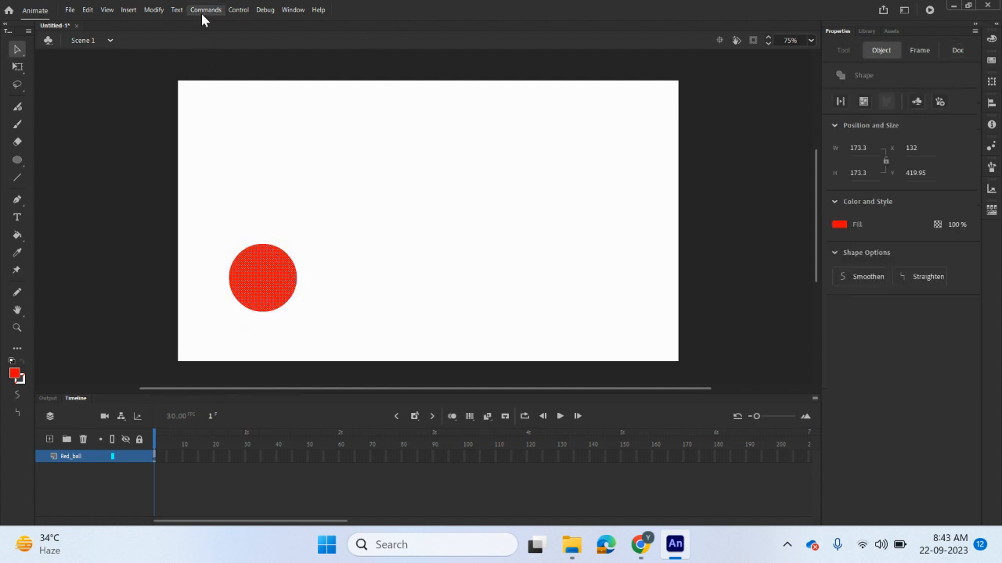
{"action": "left_click", "coordinate": [154, 11]}
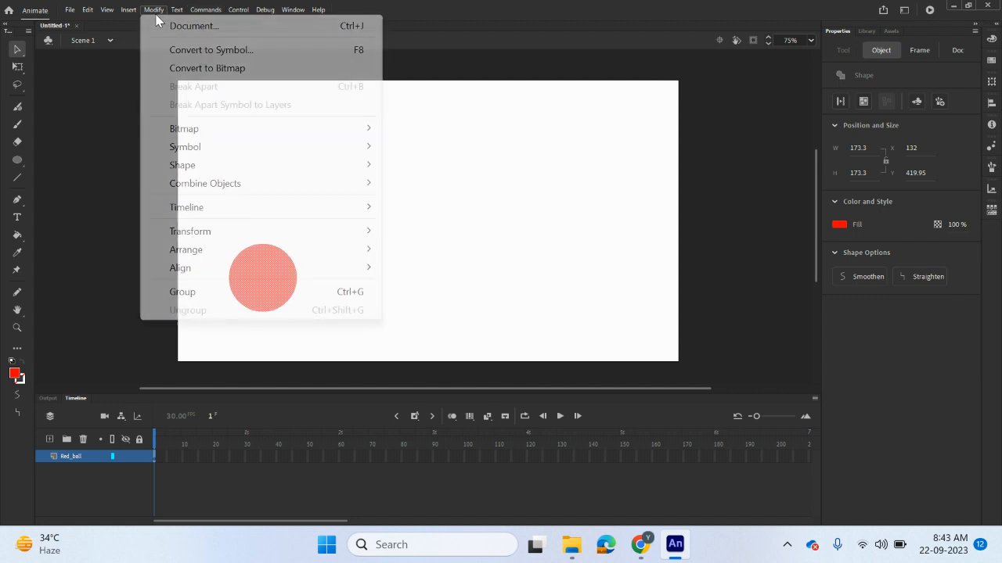
{"action": "left_click", "coordinate": [199, 55]}
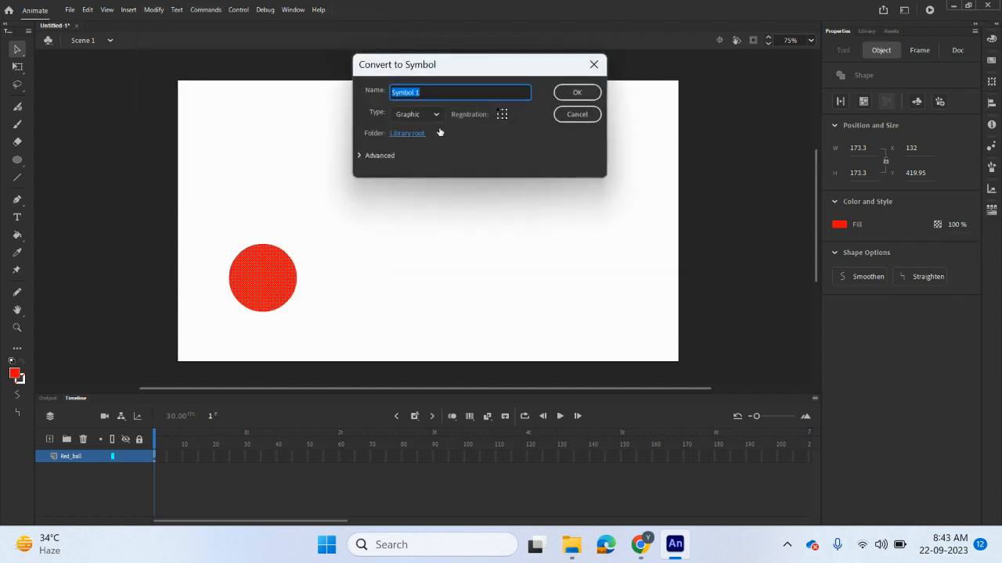
{"action": "type", "text": "Red_ball"}
{"action": "left_click", "coordinate": [573, 94]}
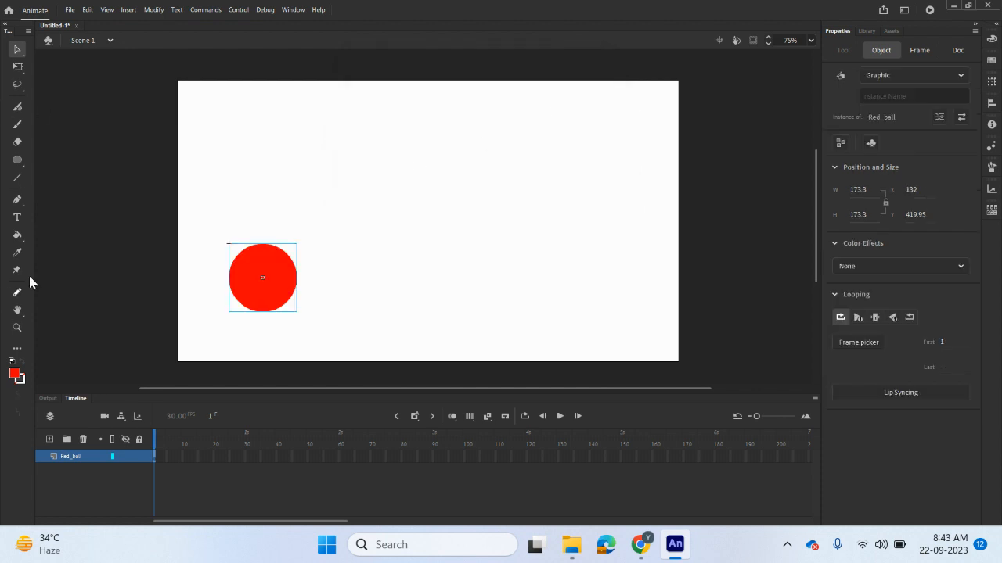
{"action": "left_click_drag", "start_coordinate": [276, 304], "coordinate": [266, 344]}
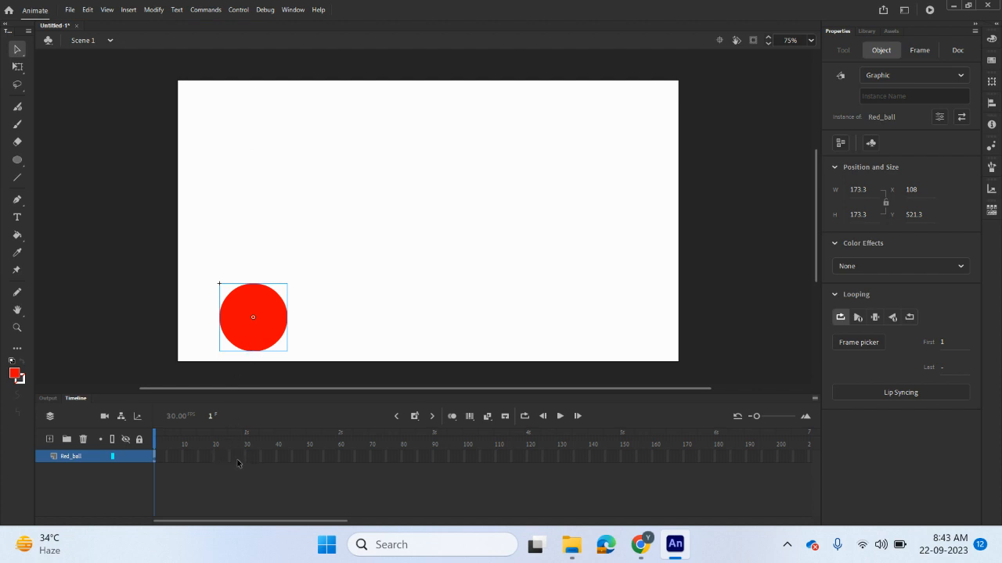
- Insert a keyframe at frame 30 and move the ball straight up to the stage's top edge, about Y 12
{"action": "left_click", "coordinate": [156, 433]}
{"action": "left_click", "coordinate": [246, 457]}
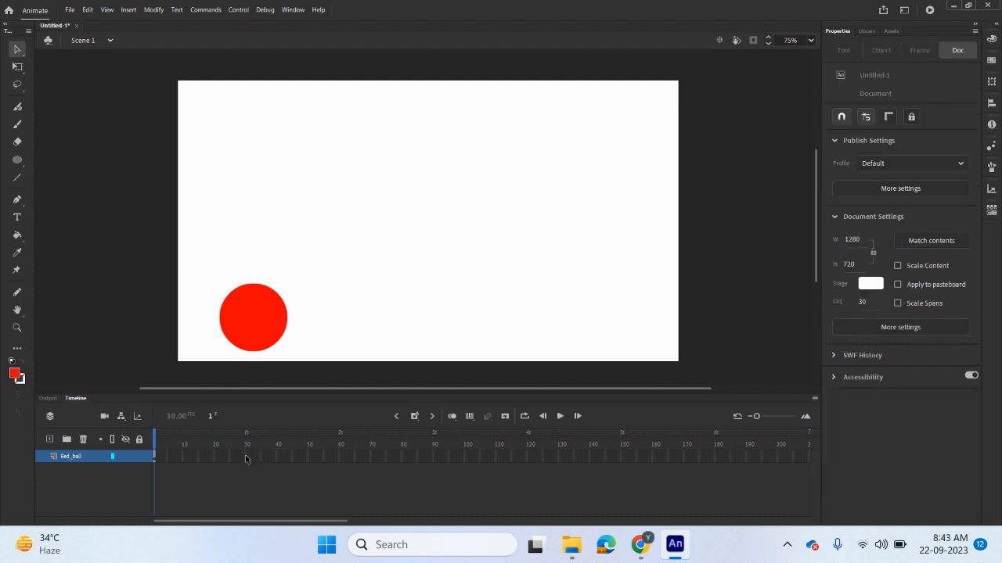
{"action": "left_click", "coordinate": [245, 457]}
{"action": "right_click", "coordinate": [245, 460]}
{"action": "left_click", "coordinate": [304, 165]}
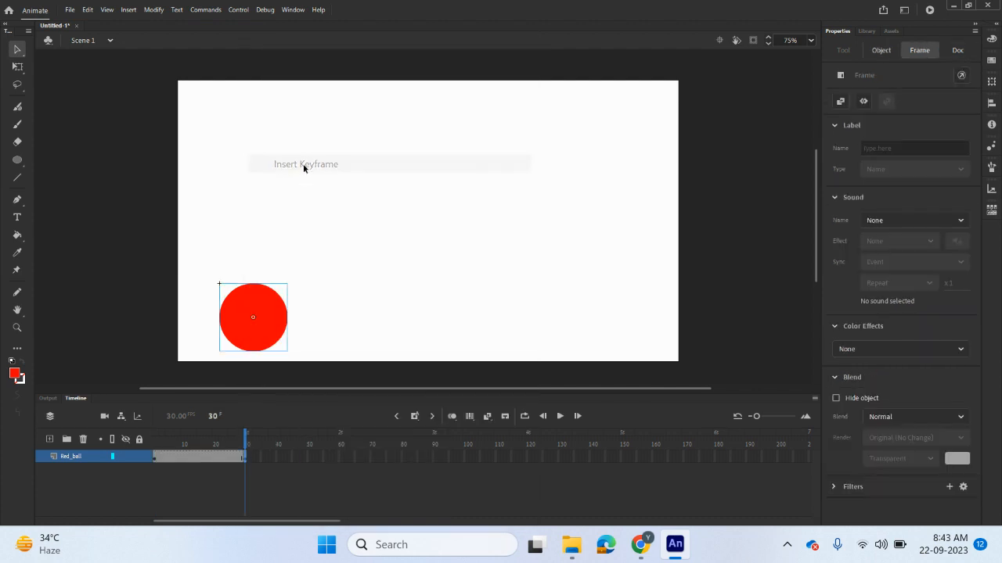
{"action": "left_click_drag", "start_coordinate": [252, 345], "coordinate": [255, 147]}
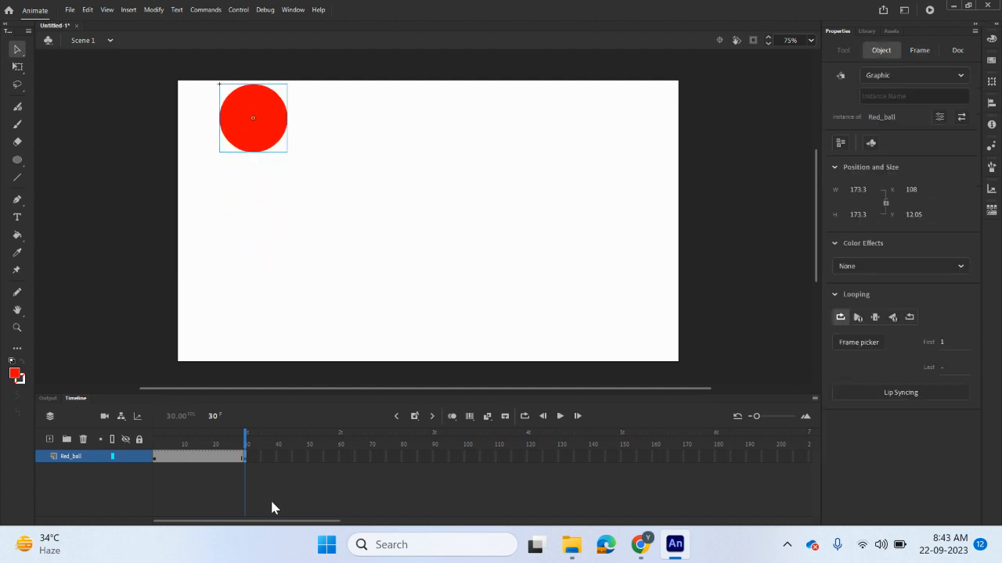
- Insert a keyframe at frame 60 and move the ball straight down to the stage's bottom edge, about Y 540
{"action": "left_click", "coordinate": [339, 459]}
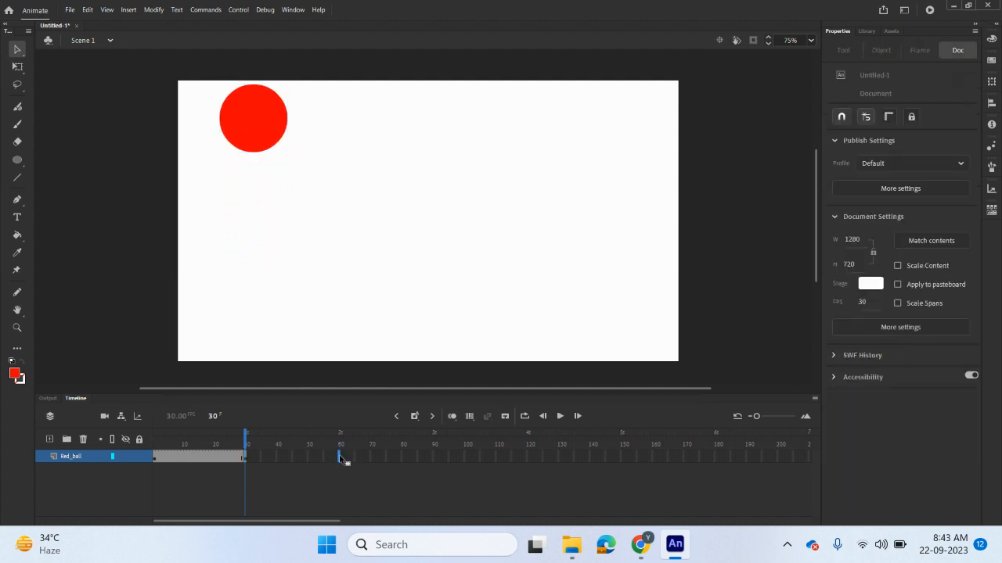
{"action": "right_click", "coordinate": [338, 459]}
{"action": "left_click", "coordinate": [401, 165]}
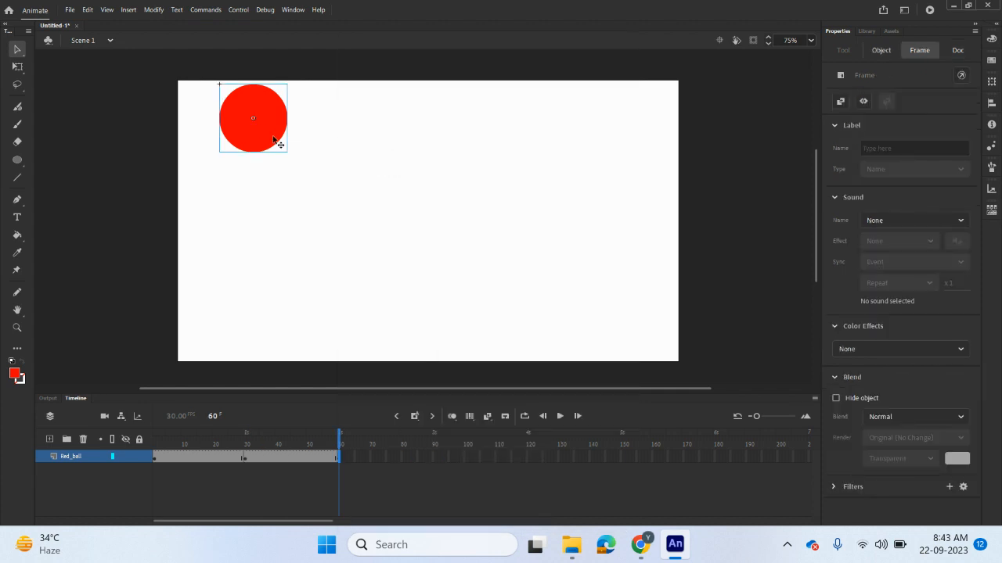
{"action": "left_click_drag", "start_coordinate": [279, 143], "coordinate": [274, 346]}
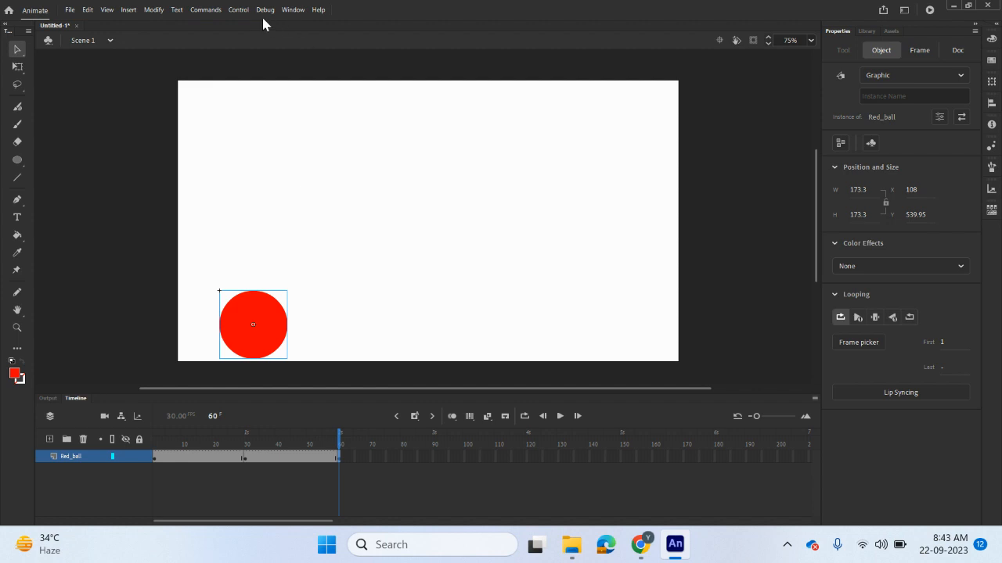
- Test the movie in Animate to check the ball's motion, and close the preview
{"action": "left_click", "coordinate": [237, 10]}
{"action": "mouse_move", "coordinate": [426, 186]}
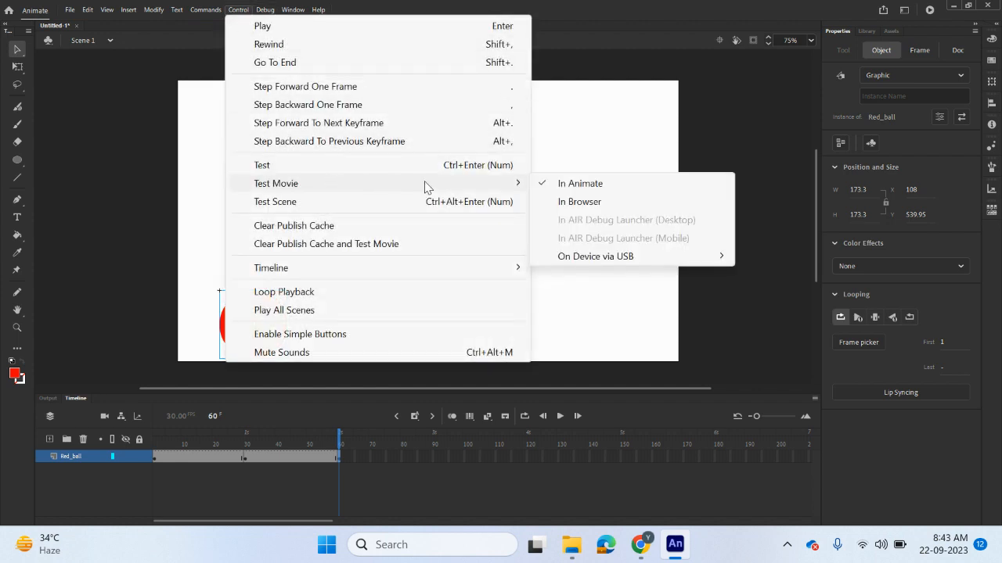
{"action": "left_click", "coordinate": [602, 185]}
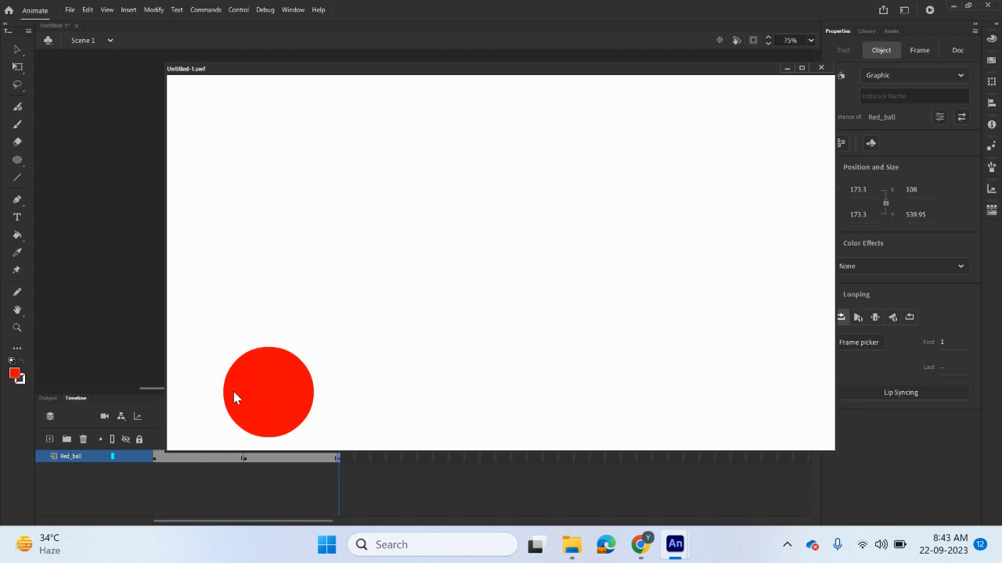
{"action": "left_click", "coordinate": [821, 68]}
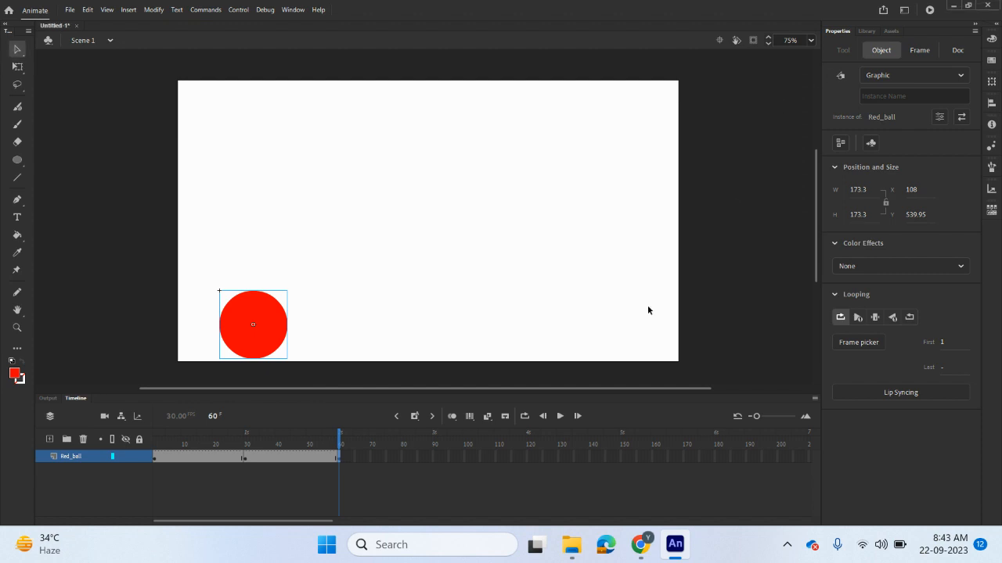
- Create a classic tween between frames 1 and 30 of the Red_ball layer and scrub through it to check the upward motion
{"action": "right_click", "coordinate": [199, 462]}
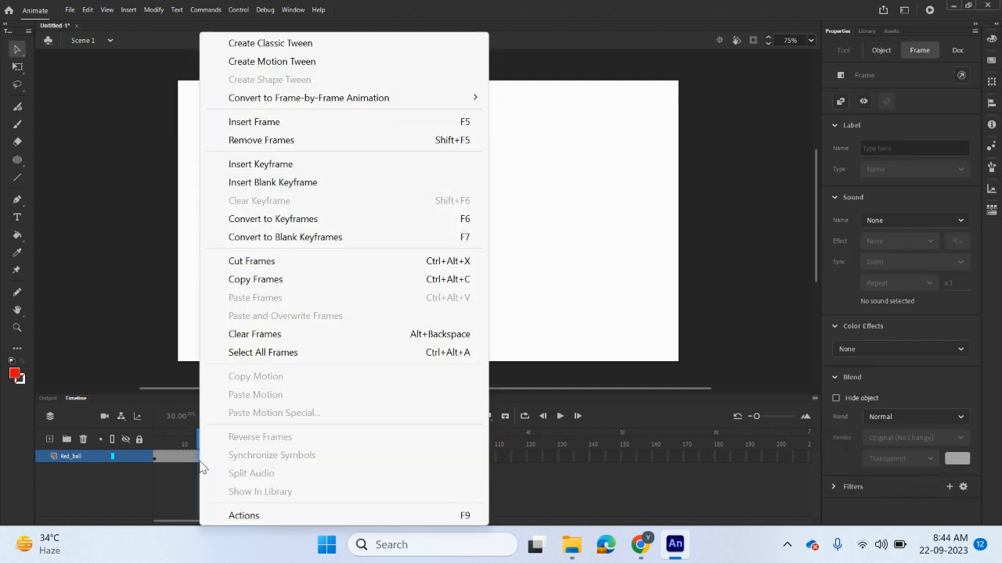
{"action": "left_click", "coordinate": [285, 47]}
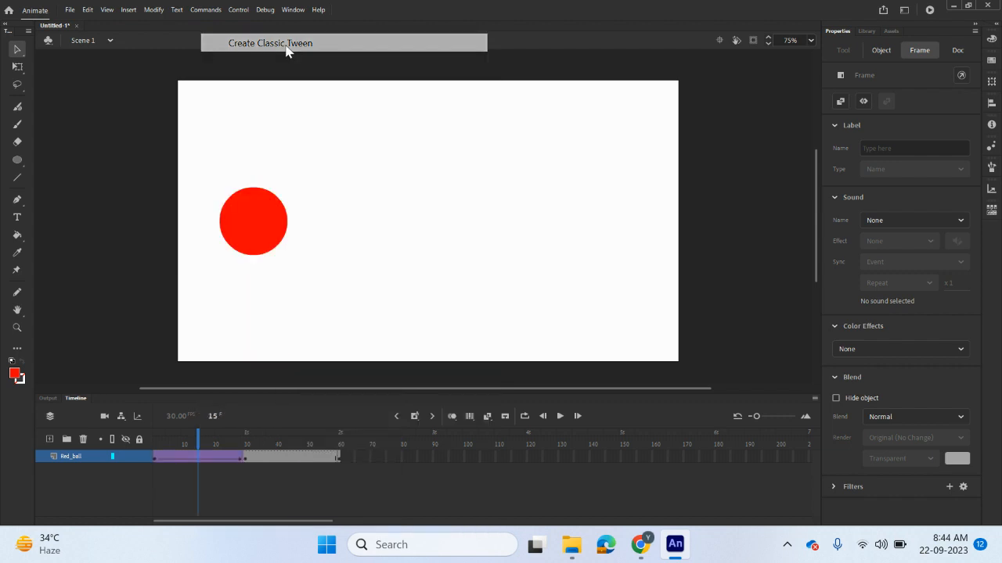
{"action": "left_click_drag", "start_coordinate": [198, 439], "coordinate": [154, 439]}
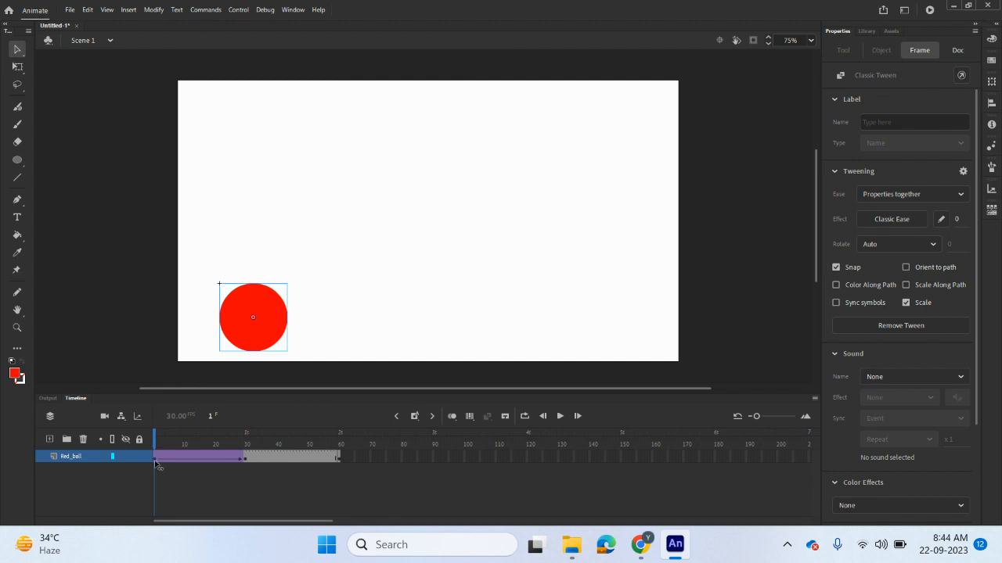
{"action": "left_click_drag", "start_coordinate": [156, 463], "coordinate": [244, 460]}
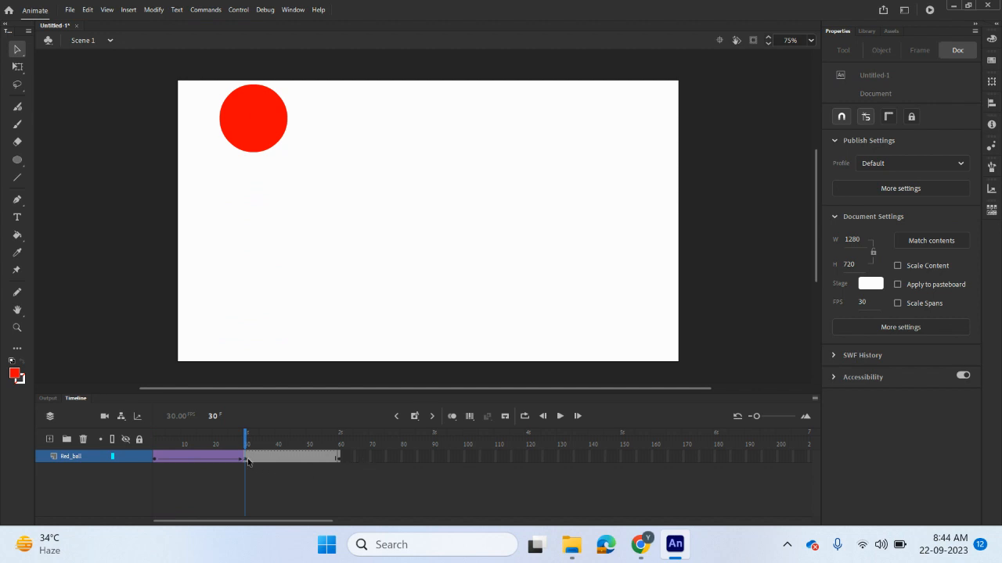
- Create a classic tween between frames 30 and 60 of the Red_ball layer and scrub back to frame 1 to check the motion
{"action": "left_click", "coordinate": [248, 461]}
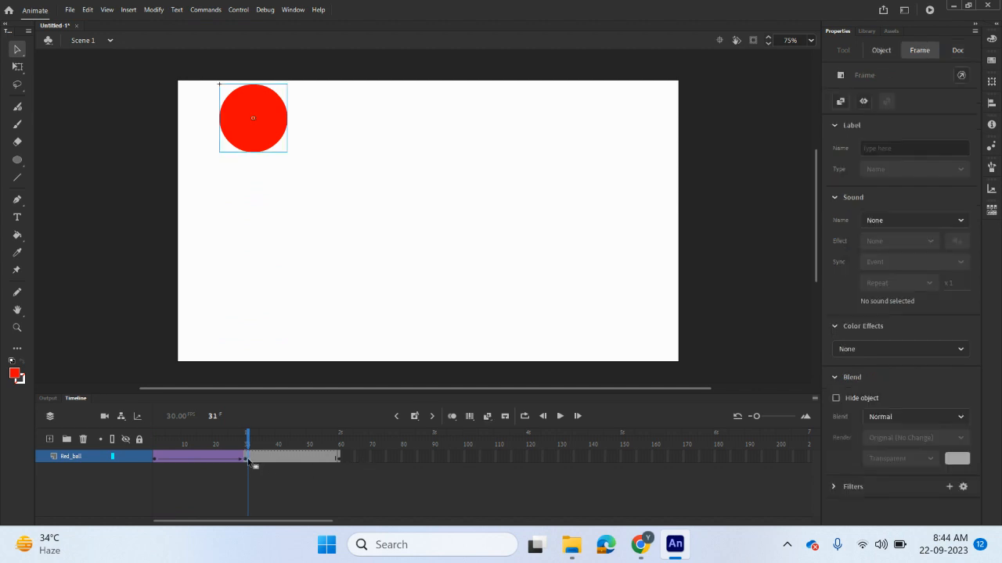
{"action": "left_click", "coordinate": [340, 459]}
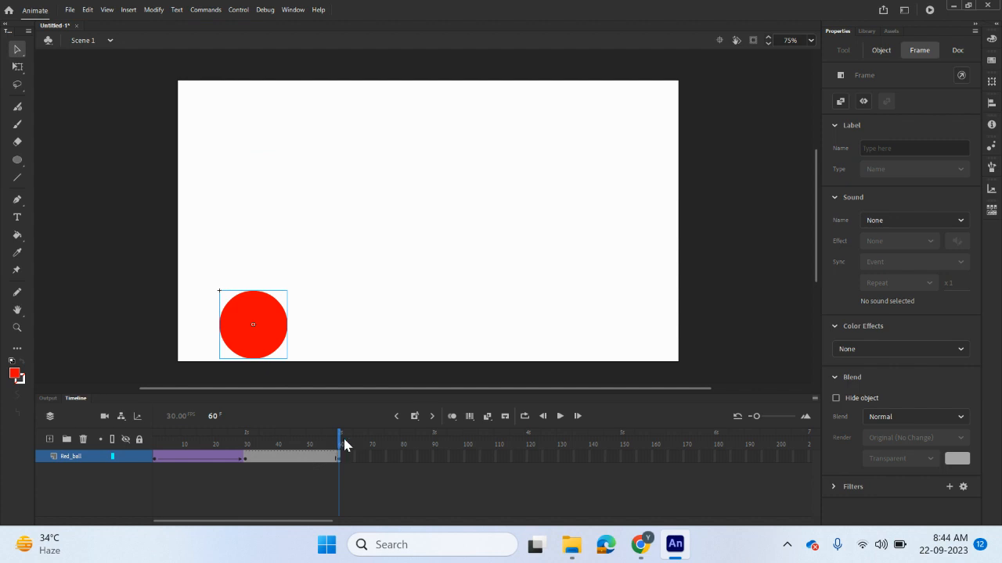
{"action": "left_click_drag", "start_coordinate": [335, 438], "coordinate": [343, 475]}
{"action": "right_click", "coordinate": [295, 458]}
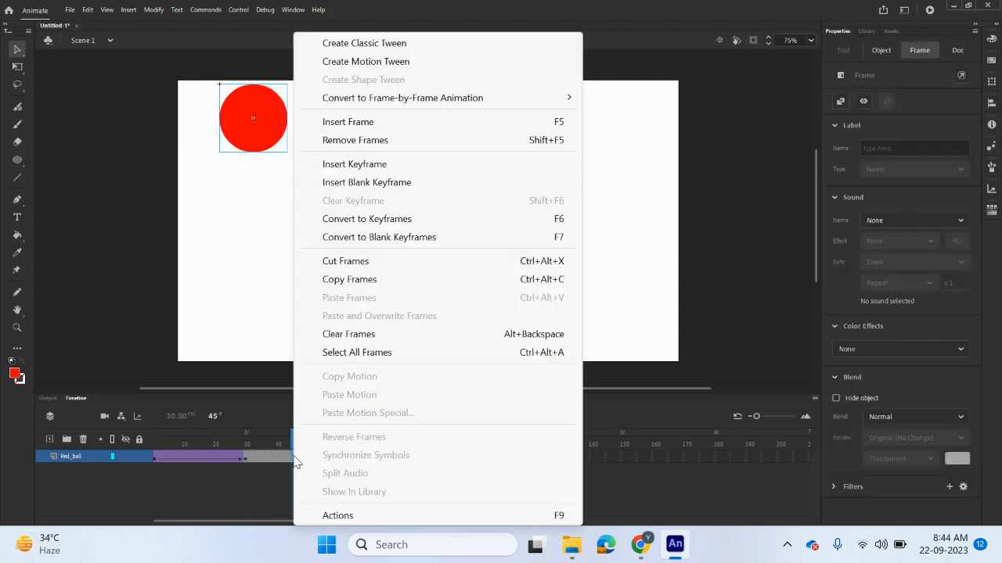
{"action": "left_click", "coordinate": [380, 43]}
{"action": "left_click_drag", "start_coordinate": [295, 440], "coordinate": [149, 458]}
- Test the movie in Animate to check the tweened up-and-down motion, and close the preview
{"action": "left_click", "coordinate": [243, 14]}
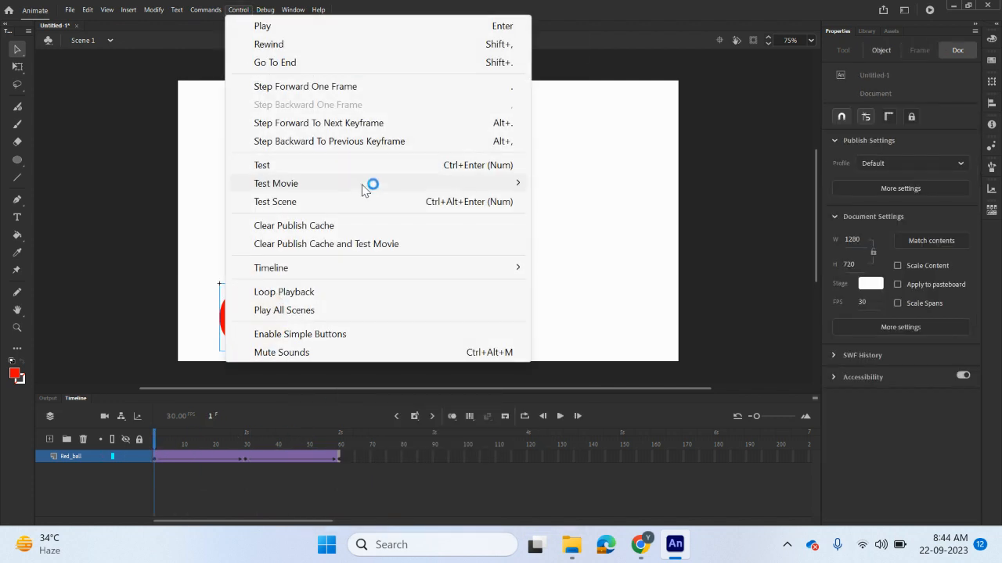
{"action": "mouse_move", "coordinate": [434, 190]}
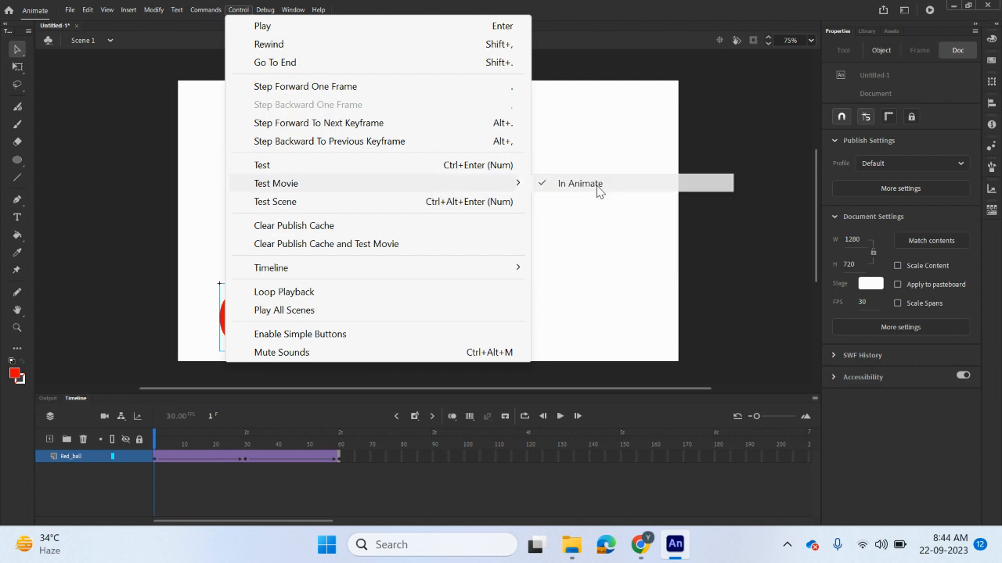
{"action": "left_click", "coordinate": [595, 188]}
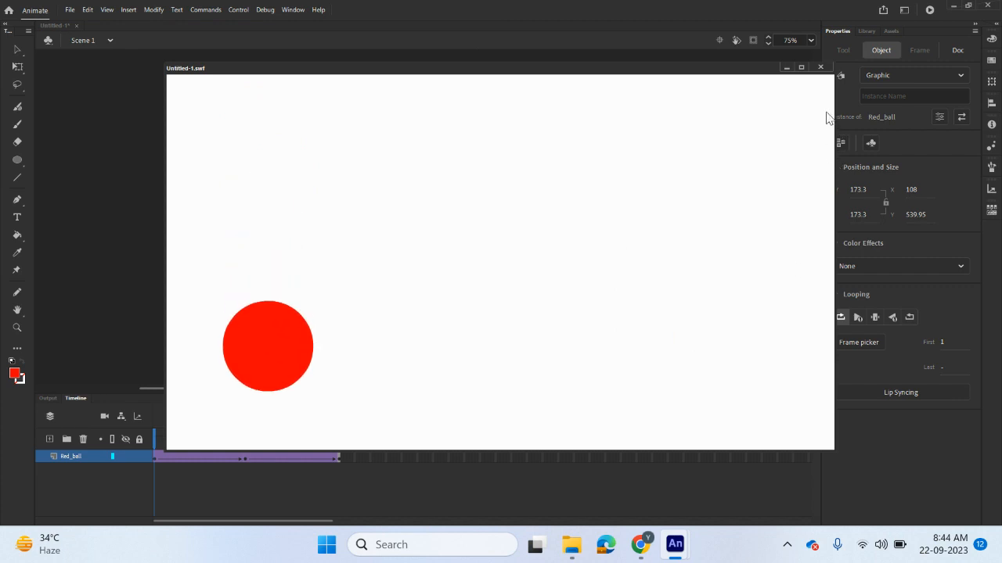
{"action": "left_click", "coordinate": [820, 67]}
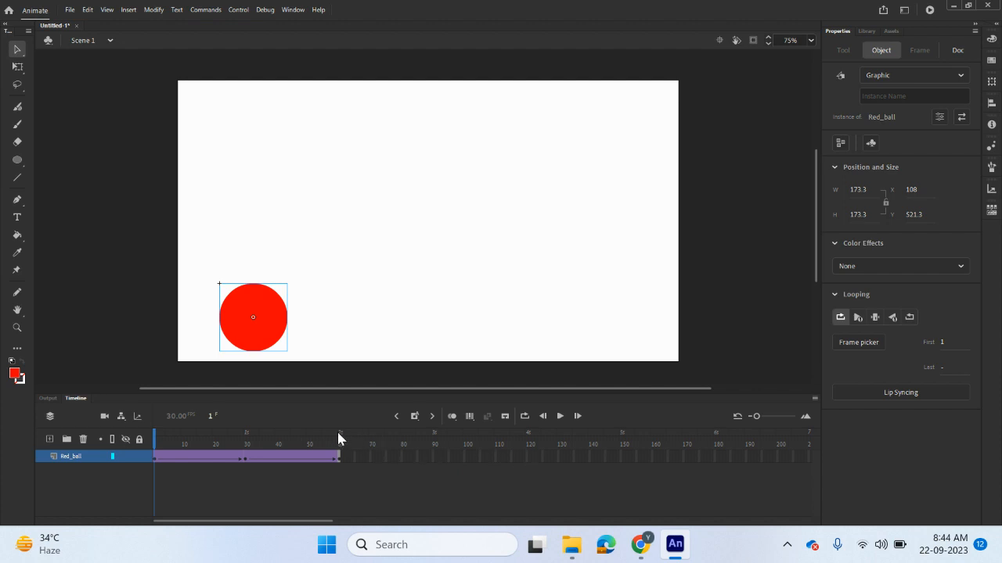
- Insert a keyframe at frame 120 of the Red_ball layer
{"action": "left_click", "coordinate": [529, 458]}
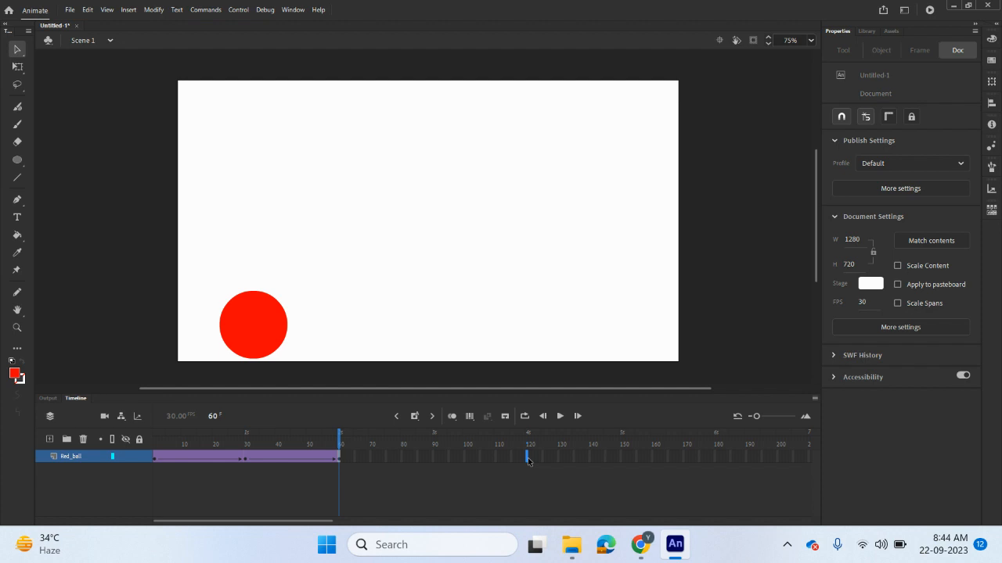
{"action": "right_click", "coordinate": [528, 460]}
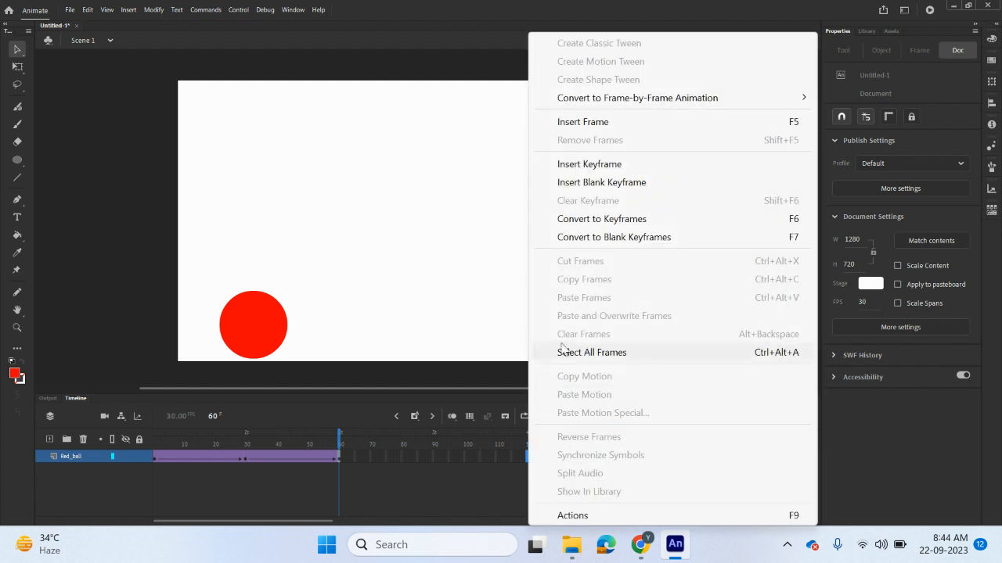
{"action": "left_click", "coordinate": [594, 165]}
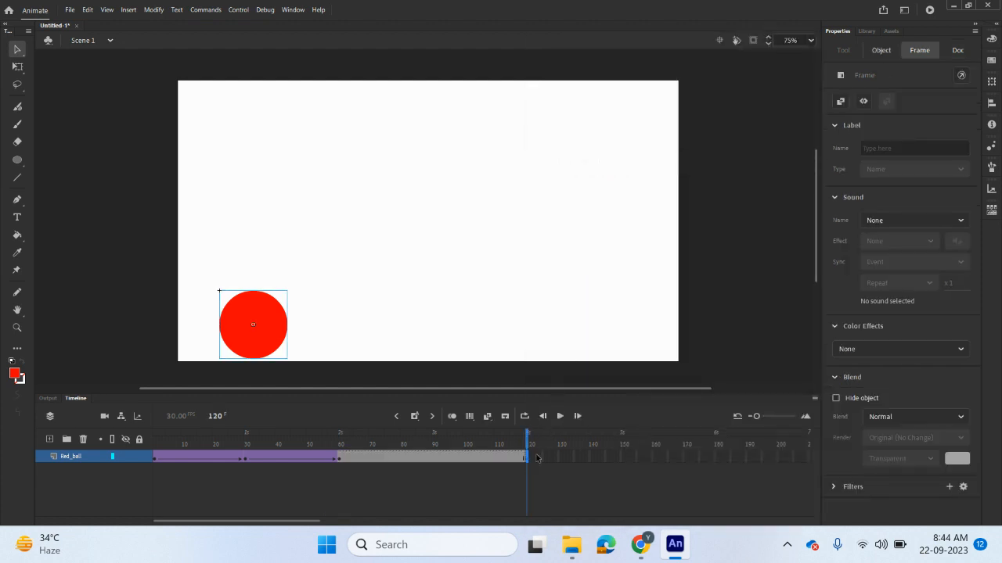
{"action": "left_click_drag", "start_coordinate": [527, 439], "coordinate": [518, 438]}
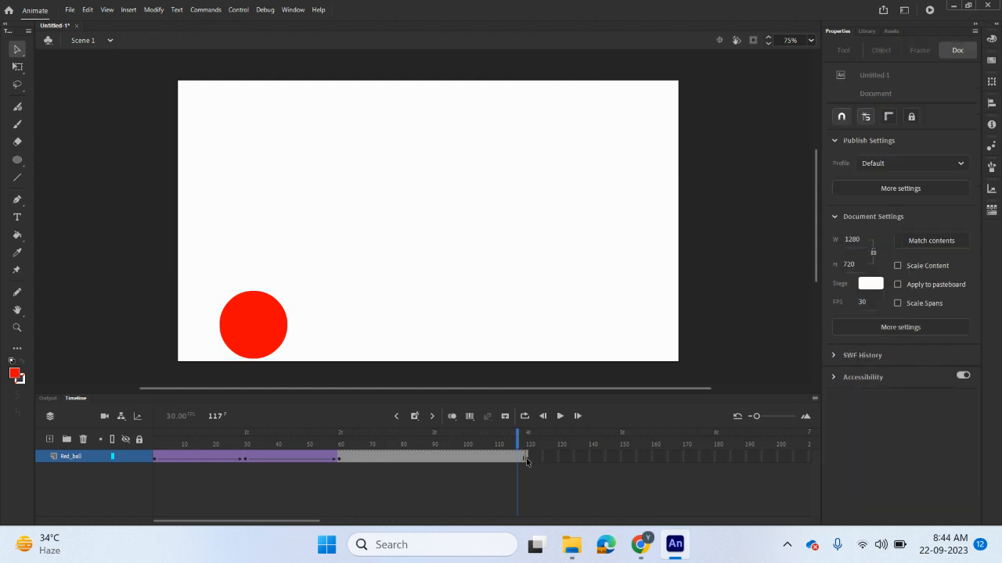
{"action": "left_click", "coordinate": [529, 458]}
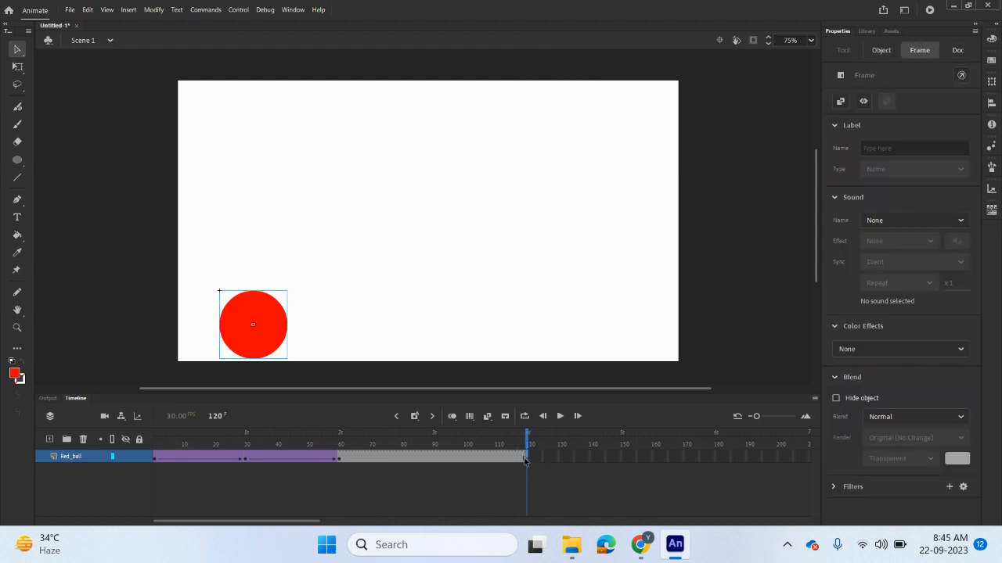
- Move the ball straight up to about Y 27 at frame 120 and create a classic tween between frames 60 and 120
{"action": "left_click", "coordinate": [341, 460]}
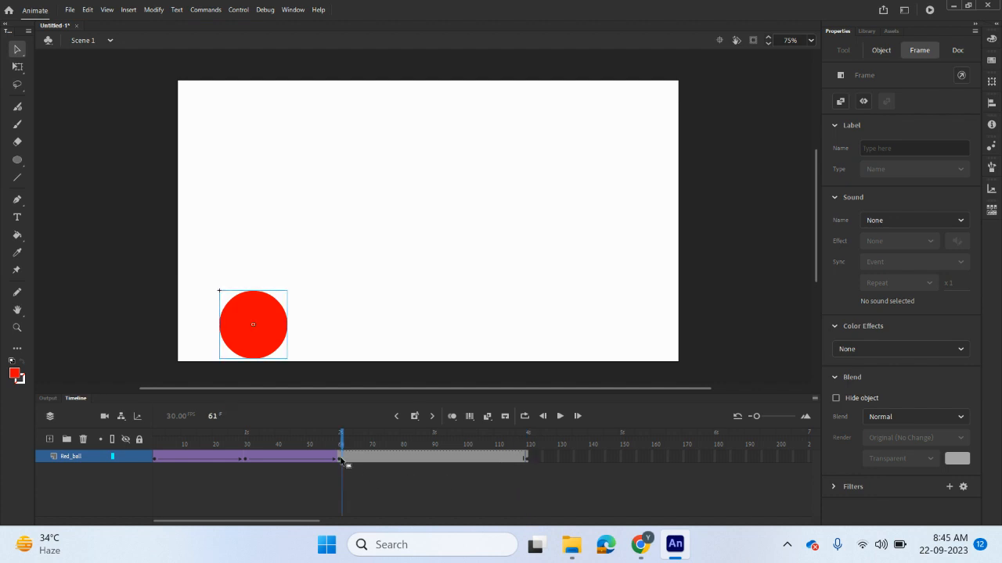
{"action": "left_click", "coordinate": [527, 459]}
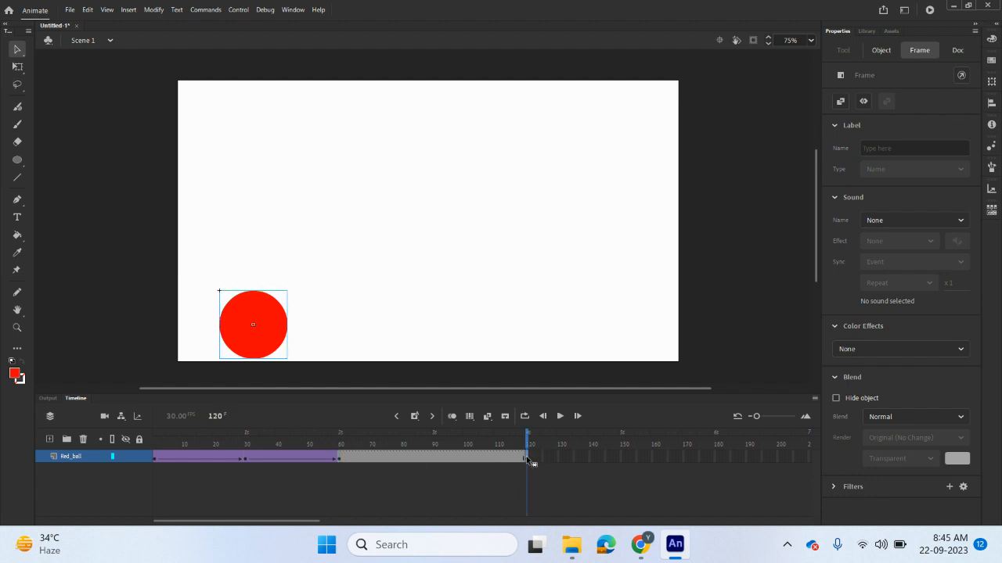
{"action": "left_click_drag", "start_coordinate": [251, 338], "coordinate": [249, 145]}
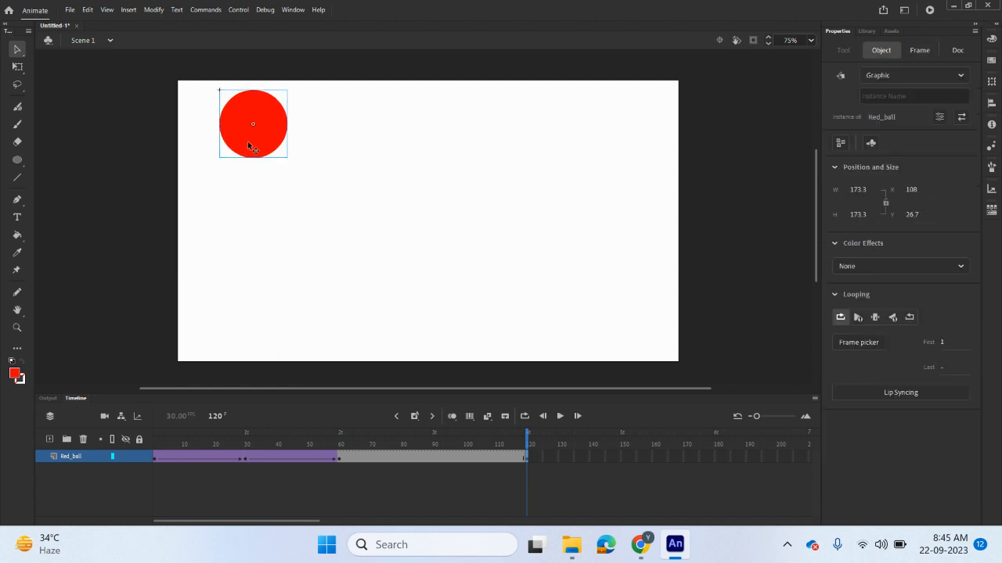
{"action": "right_click", "coordinate": [419, 458]}
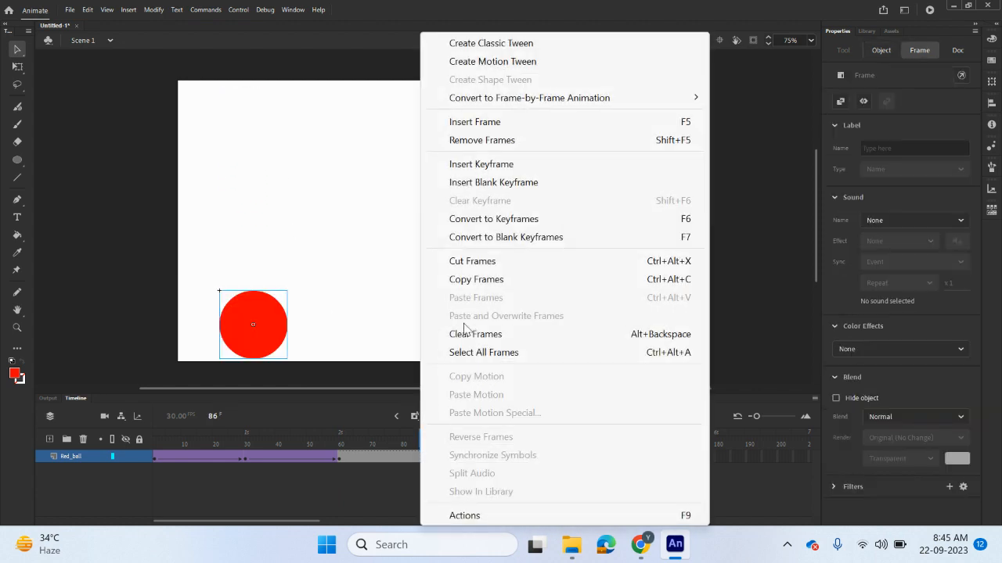
{"action": "left_click", "coordinate": [470, 43]}
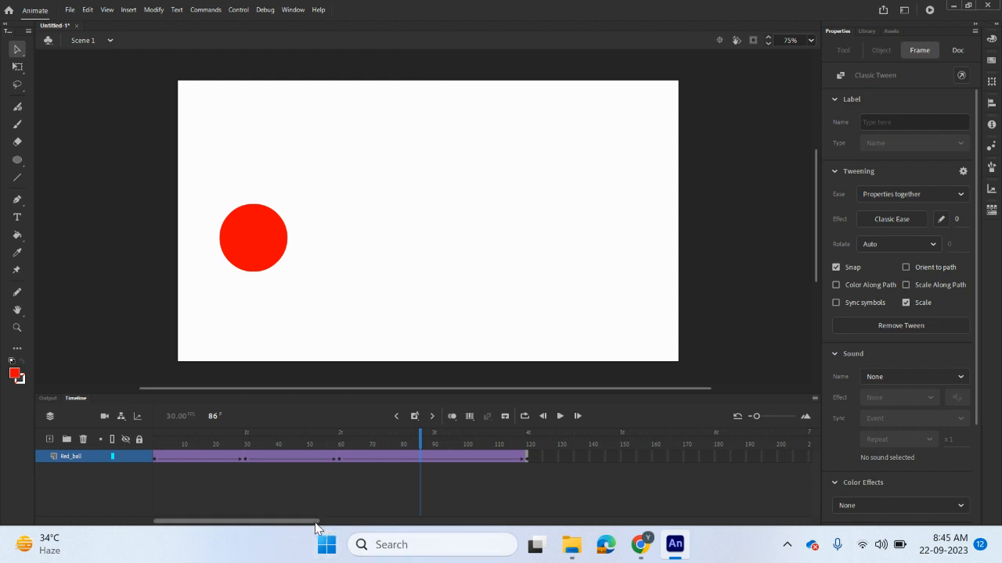
- Insert a keyframe at frame 180 of the Red_ball layer and move the ball straight down to about Y 540
{"action": "left_click_drag", "start_coordinate": [315, 521], "coordinate": [351, 521]}
{"action": "left_click", "coordinate": [389, 457]}
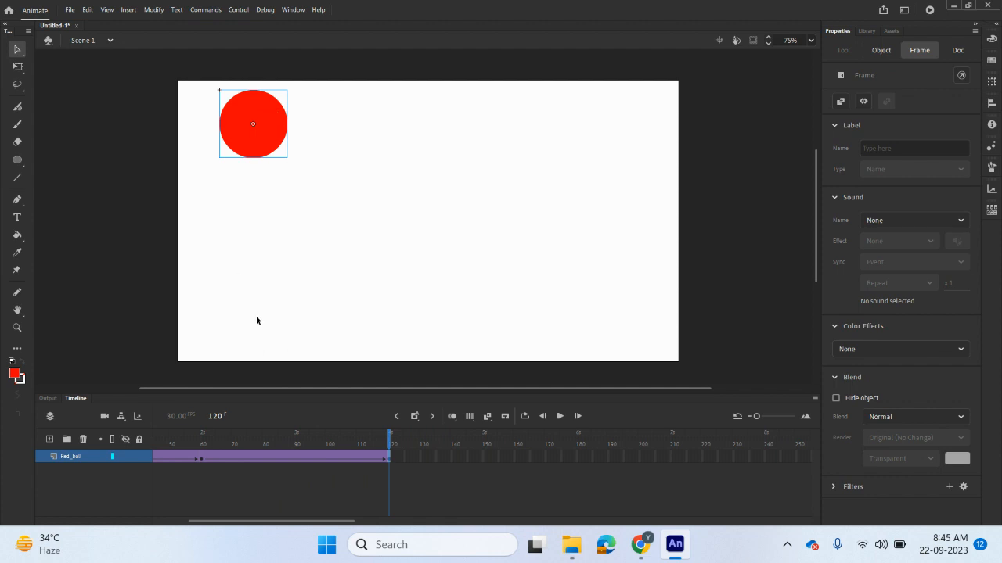
{"action": "mouse_move", "coordinate": [390, 440]}
{"action": "left_mouse_down"}
{"action": "mouse_move", "coordinate": [372, 440]}
{"action": "mouse_move", "coordinate": [391, 445]}
{"action": "left_mouse_up"}
{"action": "left_click", "coordinate": [516, 468]}
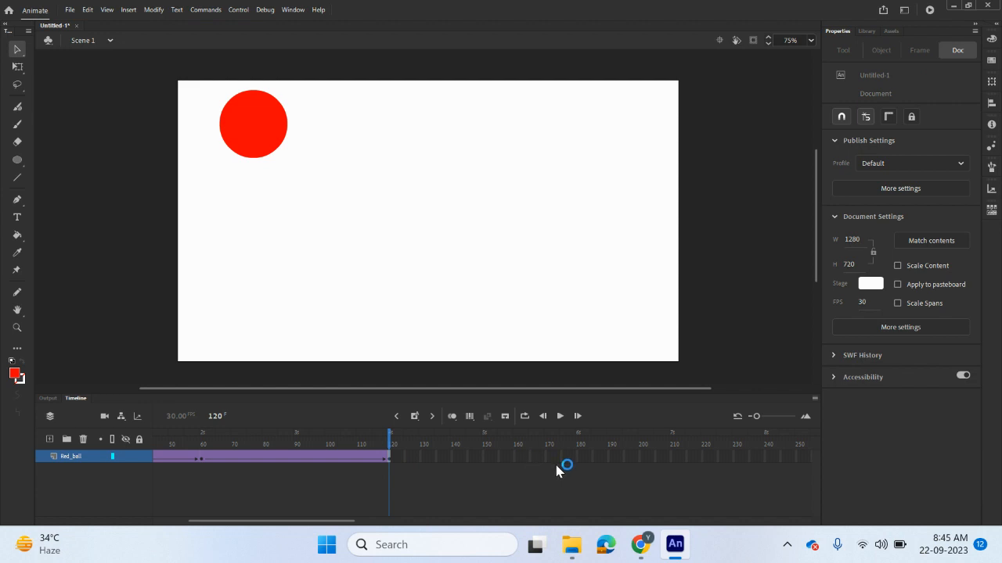
{"action": "right_click", "coordinate": [577, 462]}
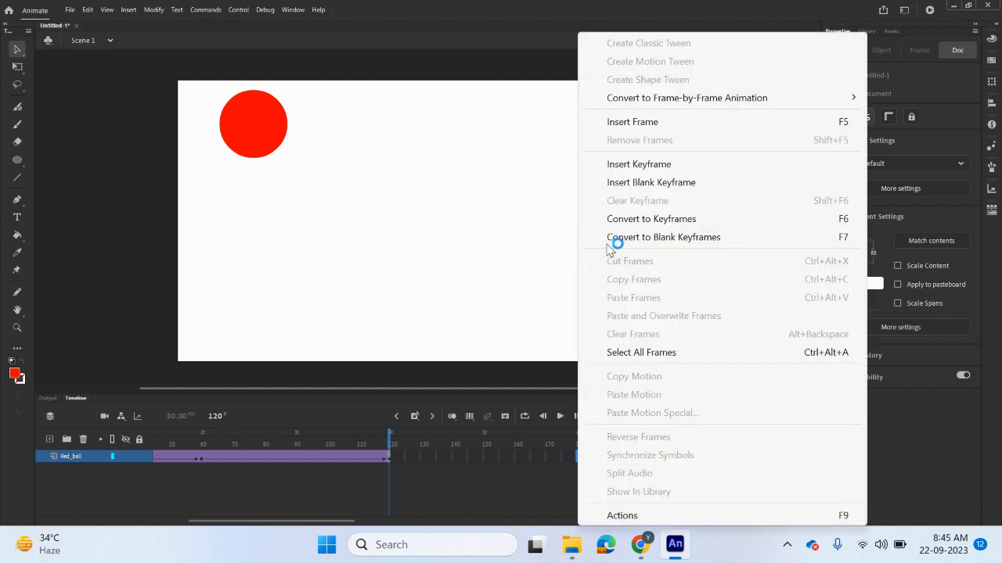
{"action": "left_click", "coordinate": [626, 165]}
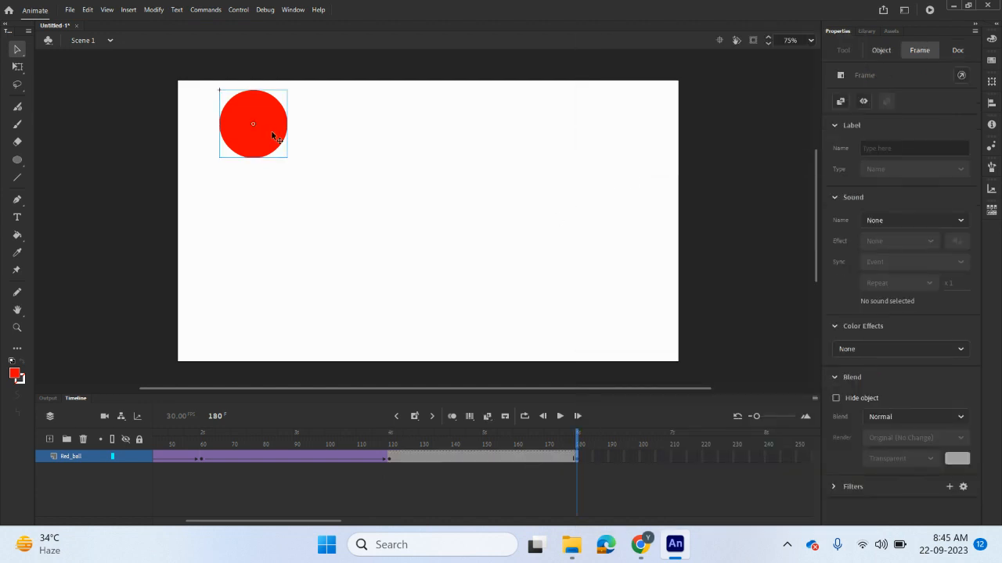
{"action": "left_click_drag", "start_coordinate": [275, 135], "coordinate": [268, 332]}
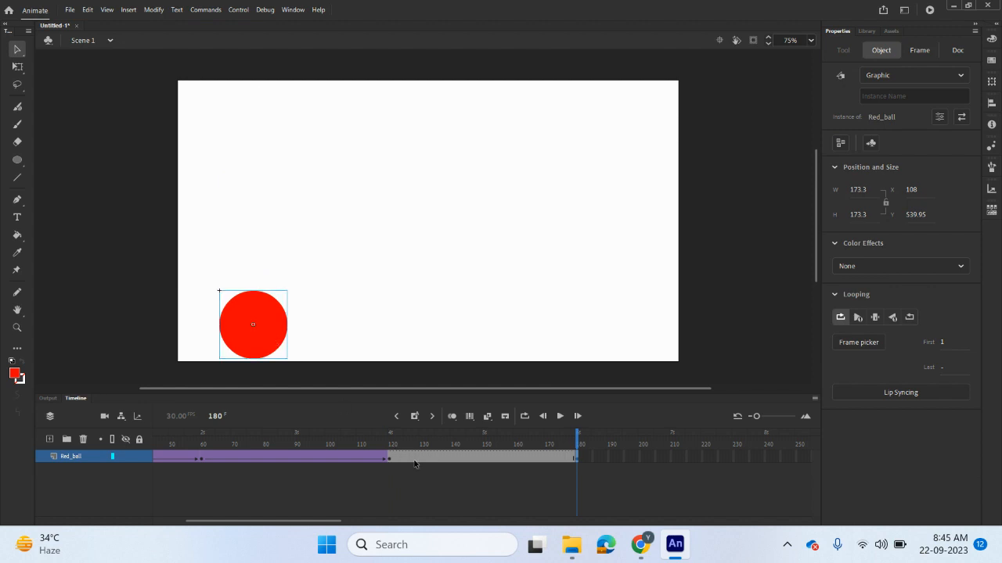
- Create a classic tween between frames 120 and 180 and scrub through the whole animation to check it
{"action": "right_click", "coordinate": [440, 457]}
{"action": "left_click", "coordinate": [509, 44]}
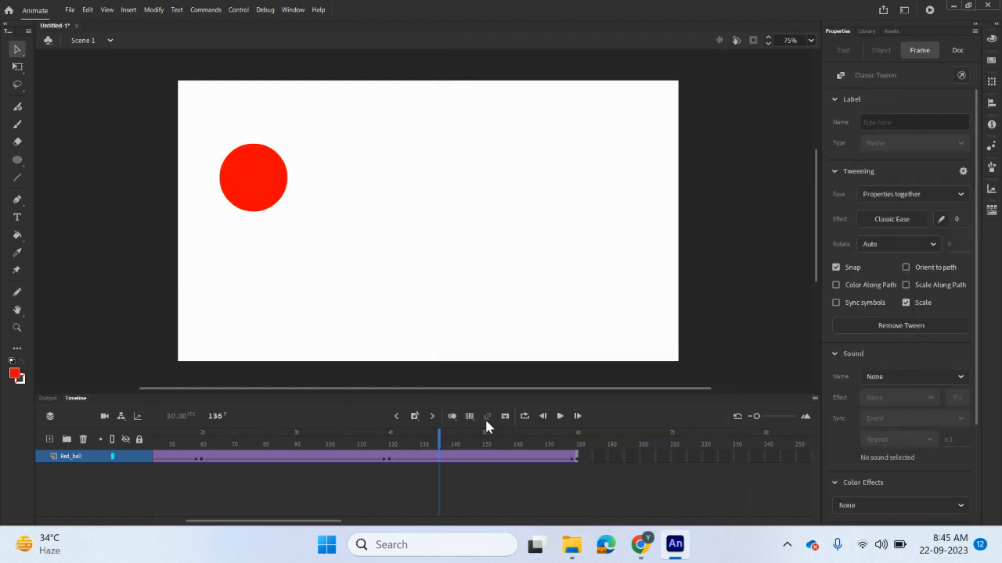
{"action": "left_click_drag", "start_coordinate": [439, 429], "coordinate": [3, 449]}
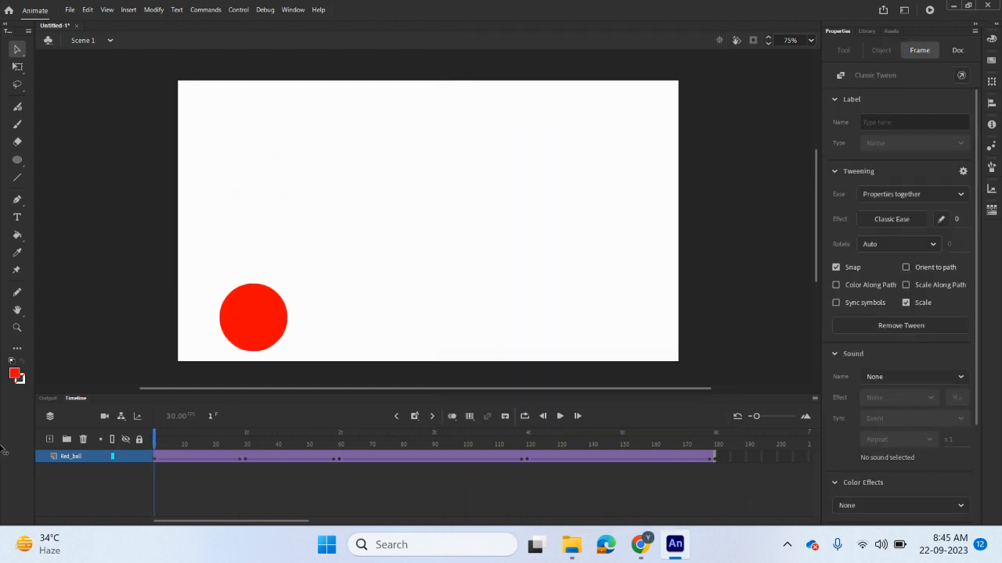
{"action": "left_click_drag", "start_coordinate": [122, 475], "coordinate": [718, 522]}
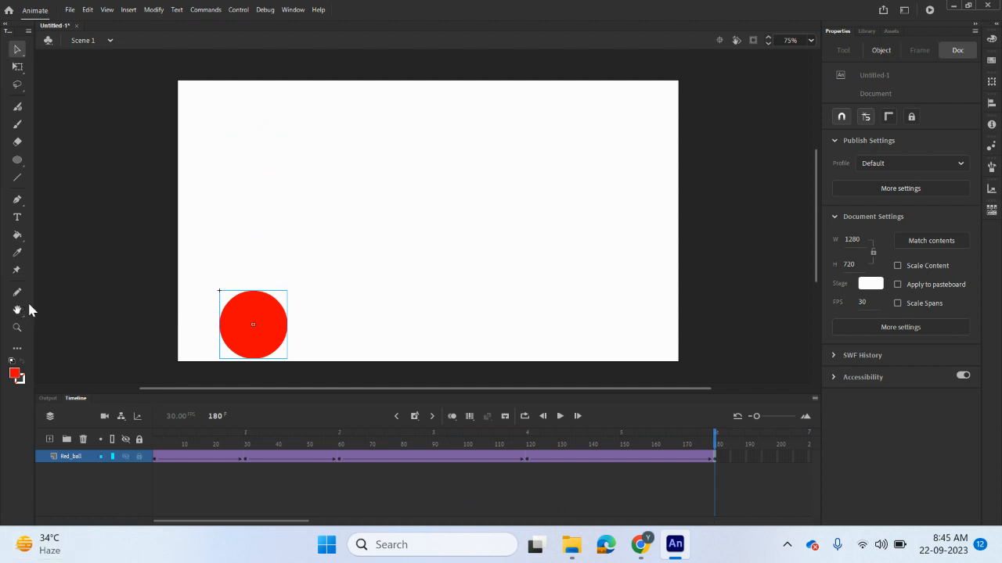
- Test the movie in Animate to check the full 180-frame animation, and close the preview
{"action": "left_click", "coordinate": [249, 9]}
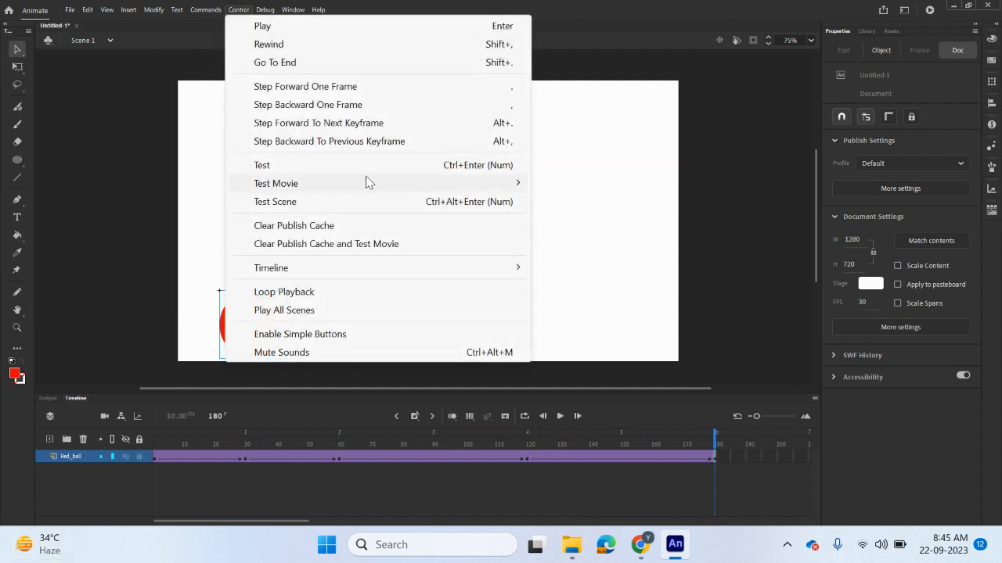
{"action": "mouse_move", "coordinate": [391, 183]}
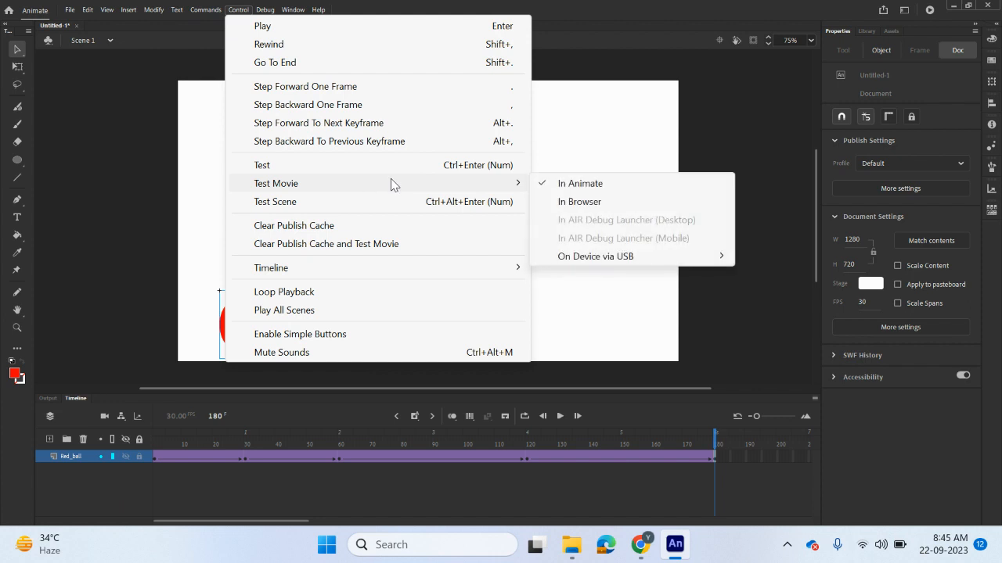
{"action": "left_click", "coordinate": [593, 184]}
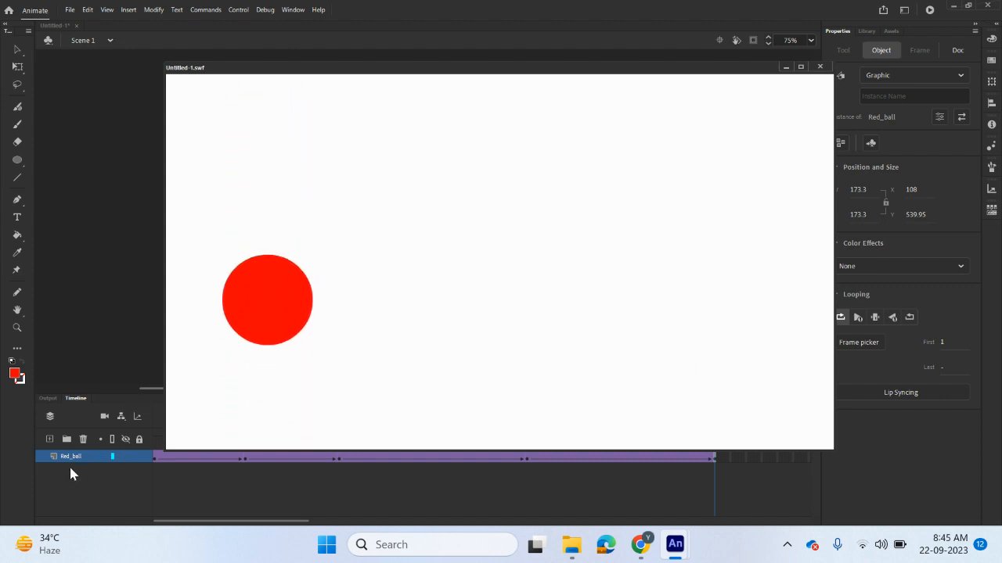
{"action": "left_click", "coordinate": [820, 66]}
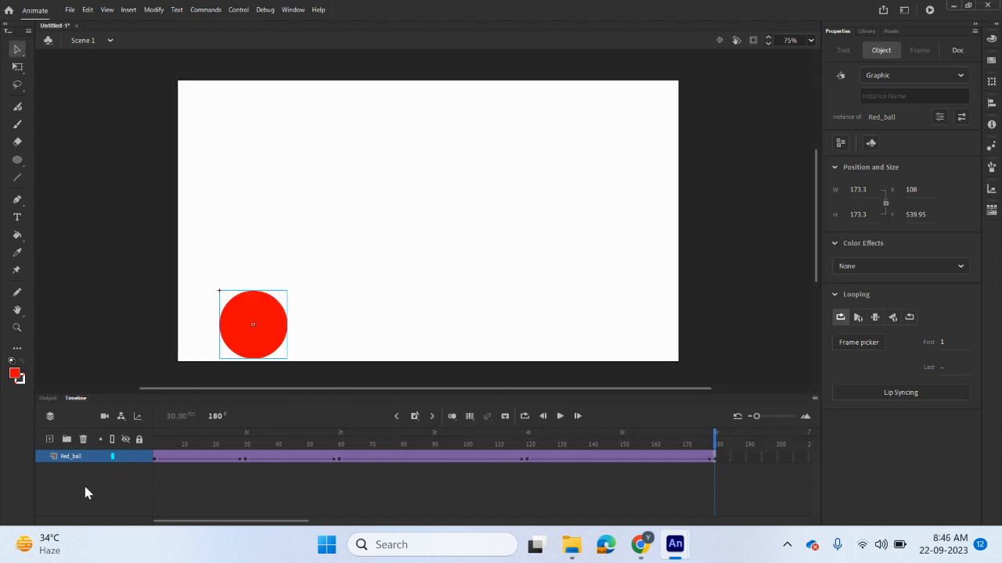
- Add a new layer above Red_ball and insert a keyframe on it at frame 181
{"action": "left_click", "coordinate": [49, 440]}
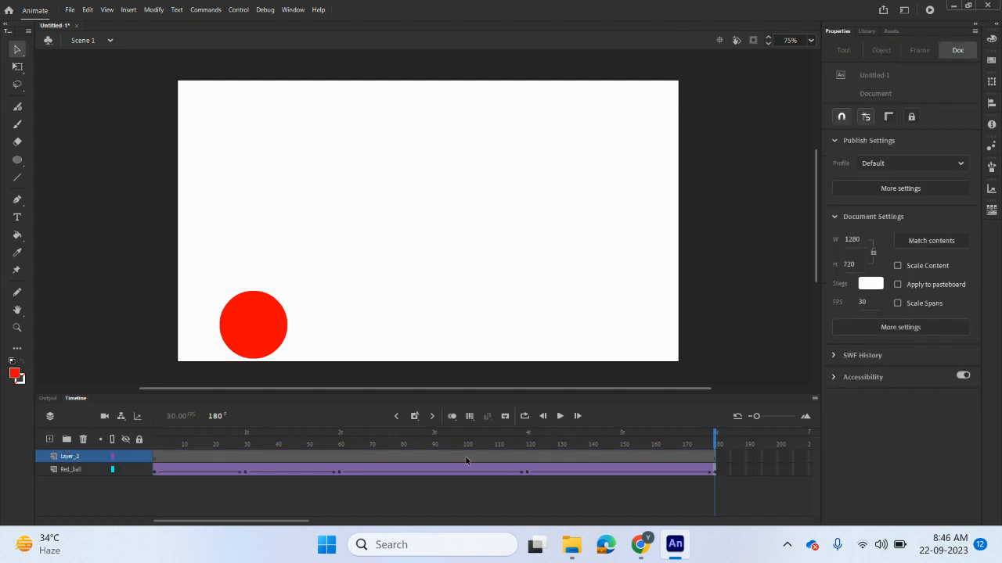
{"action": "right_click", "coordinate": [719, 461]}
{"action": "left_click", "coordinate": [766, 164]}
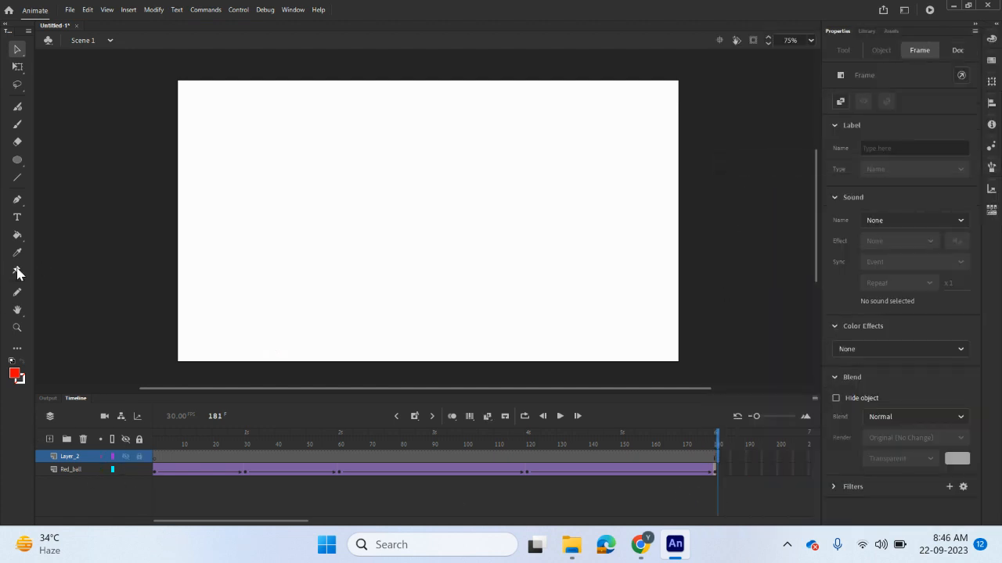
- Draw a red circle without a stroke near the stage's lower middle on the new layer, and lock the Red_ball layer
{"action": "left_click", "coordinate": [18, 162]}
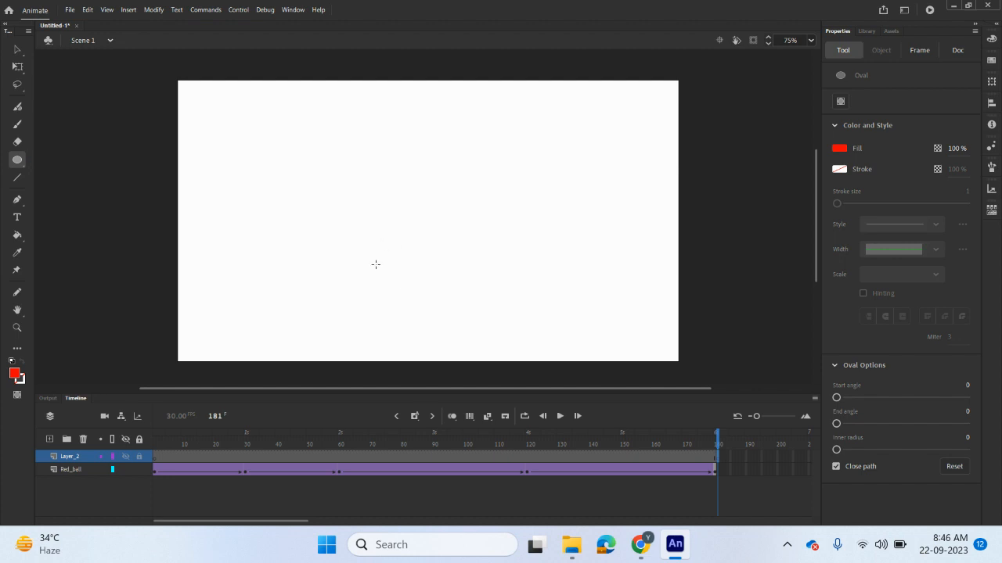
{"action": "left_click_drag", "start_coordinate": [376, 264], "coordinate": [455, 350]}
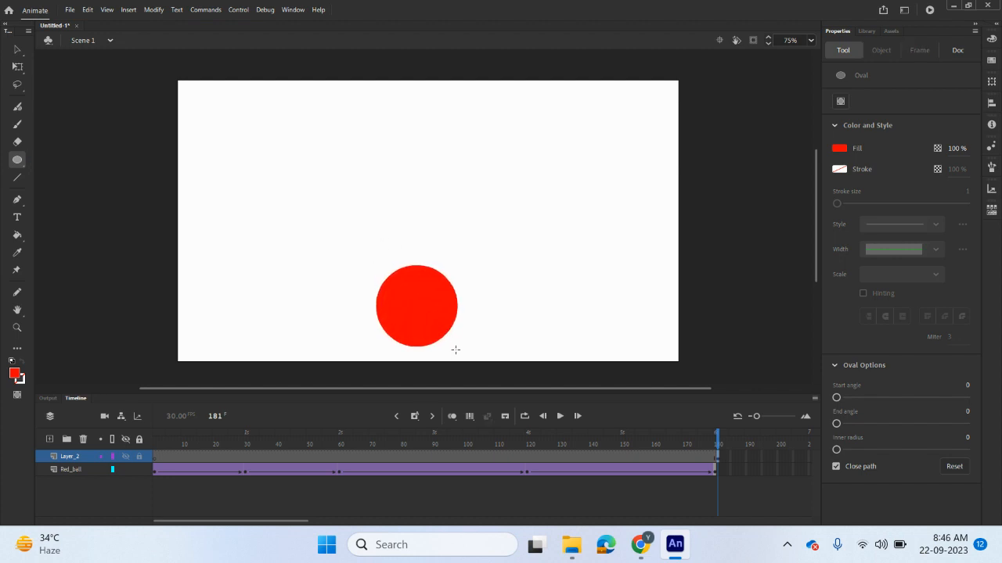
{"action": "left_click", "coordinate": [139, 471]}
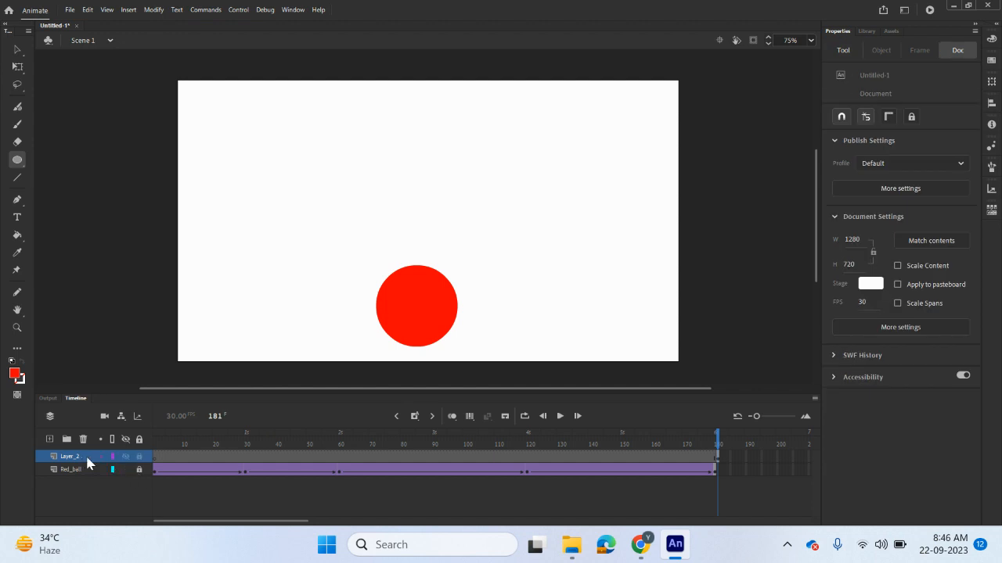
{"action": "left_click", "coordinate": [21, 50]}
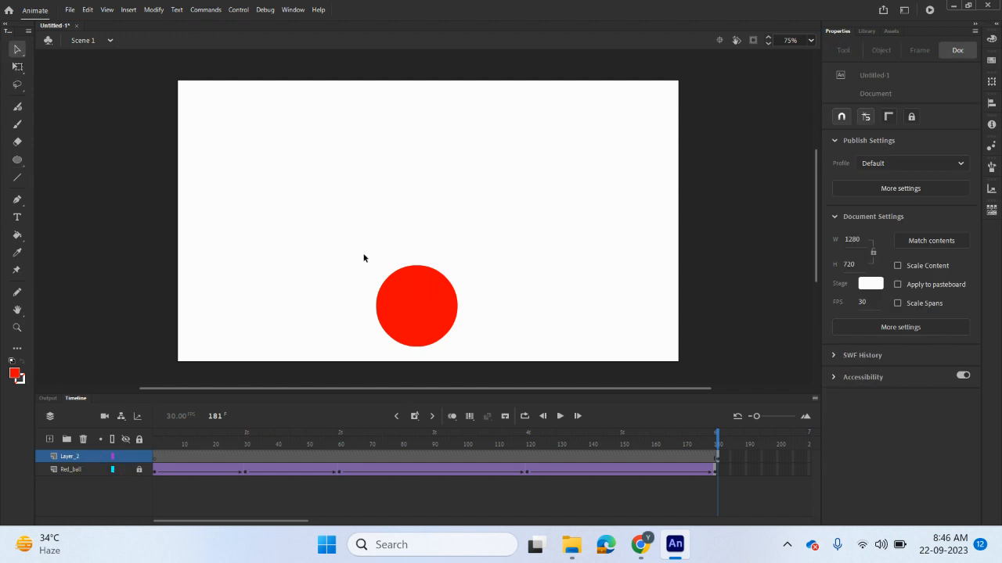
- Change the fill colour of the circle on the new layer from red to bright green
{"action": "left_click_drag", "start_coordinate": [363, 258], "coordinate": [480, 359]}
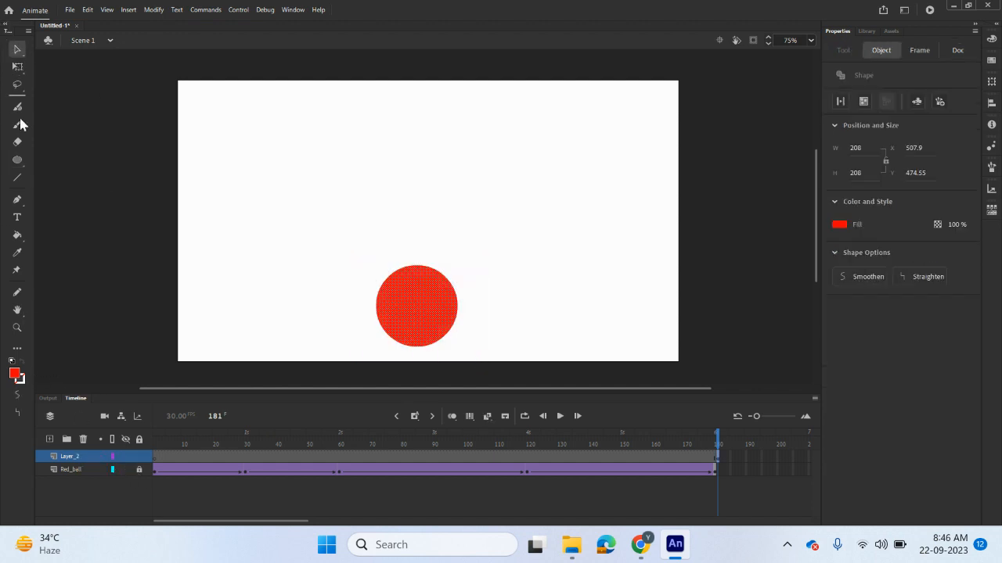
{"action": "left_click", "coordinate": [15, 374]}
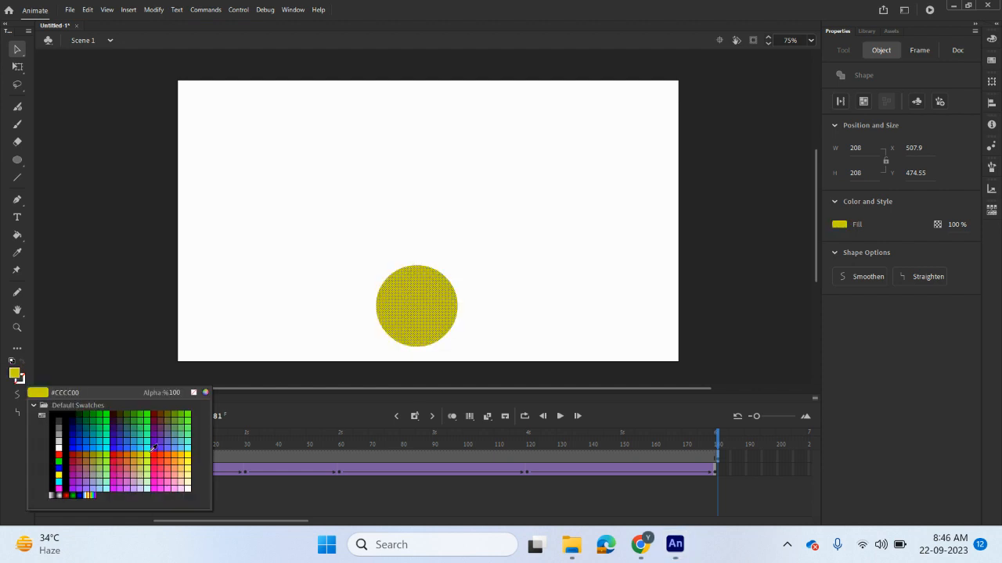
{"action": "left_click", "coordinate": [190, 412]}
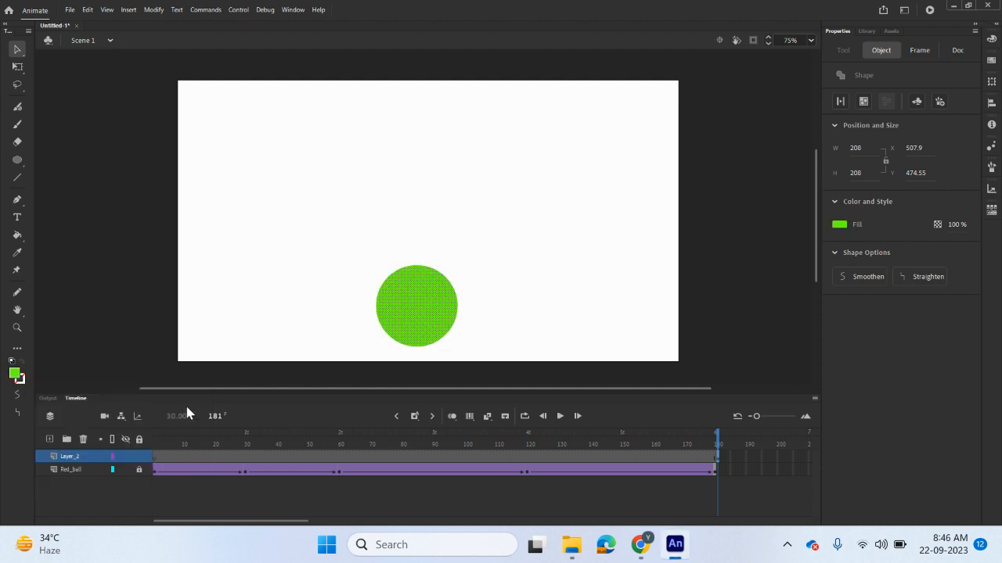
- Try to give the green circle a purple #6600FF stroke
{"action": "left_click", "coordinate": [20, 379]}
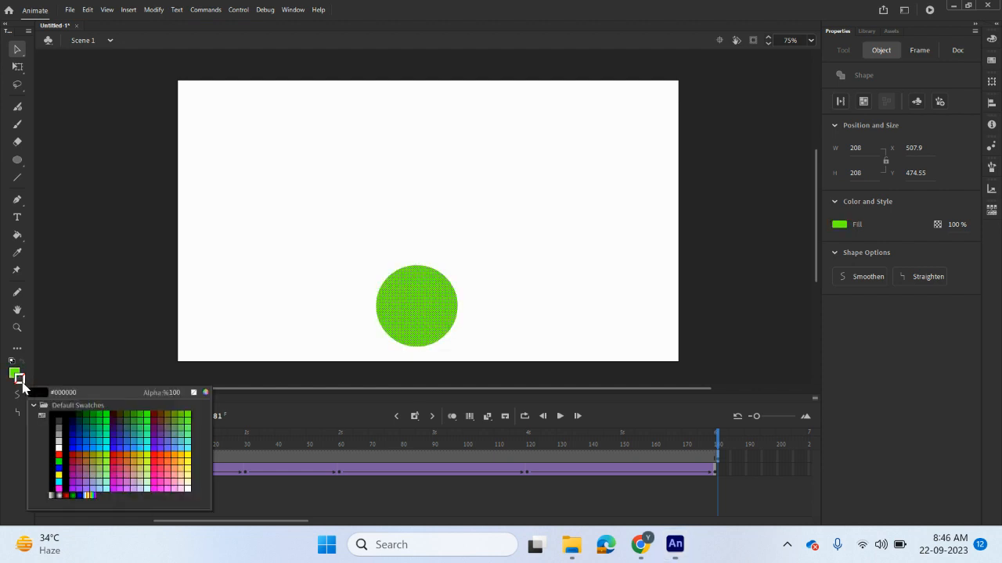
{"action": "left_click", "coordinate": [153, 443]}
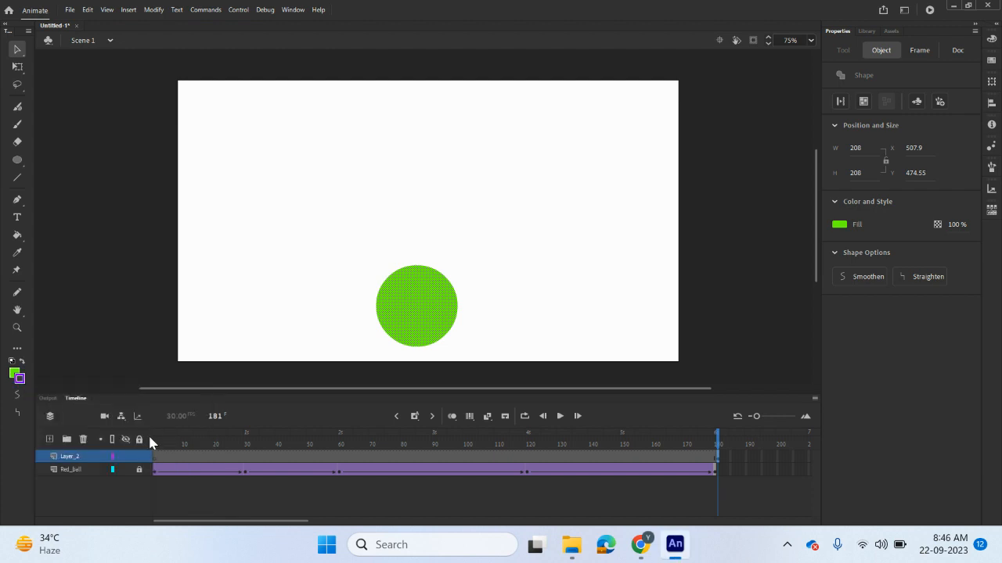
{"action": "left_click", "coordinate": [118, 336]}
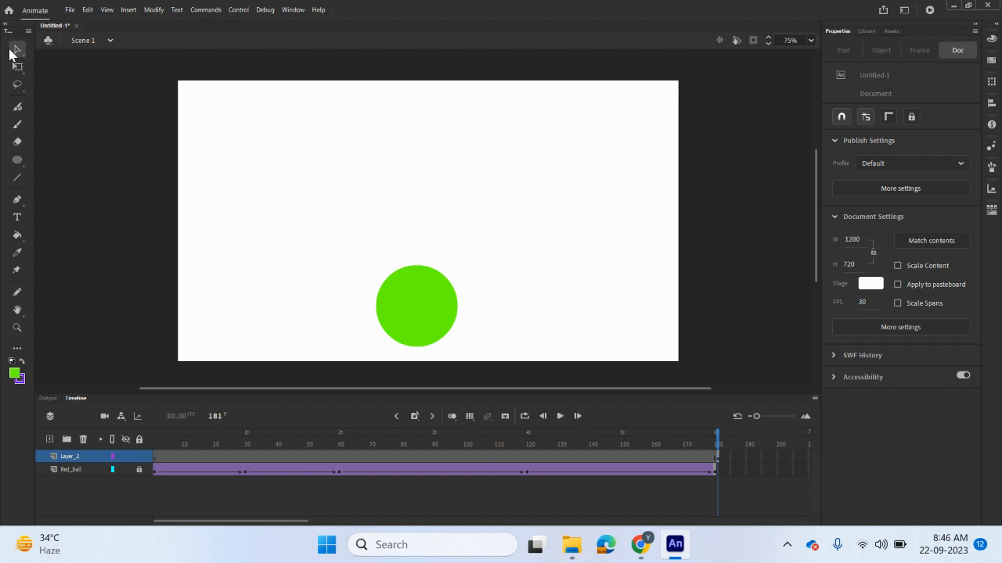
{"action": "left_click", "coordinate": [410, 297]}
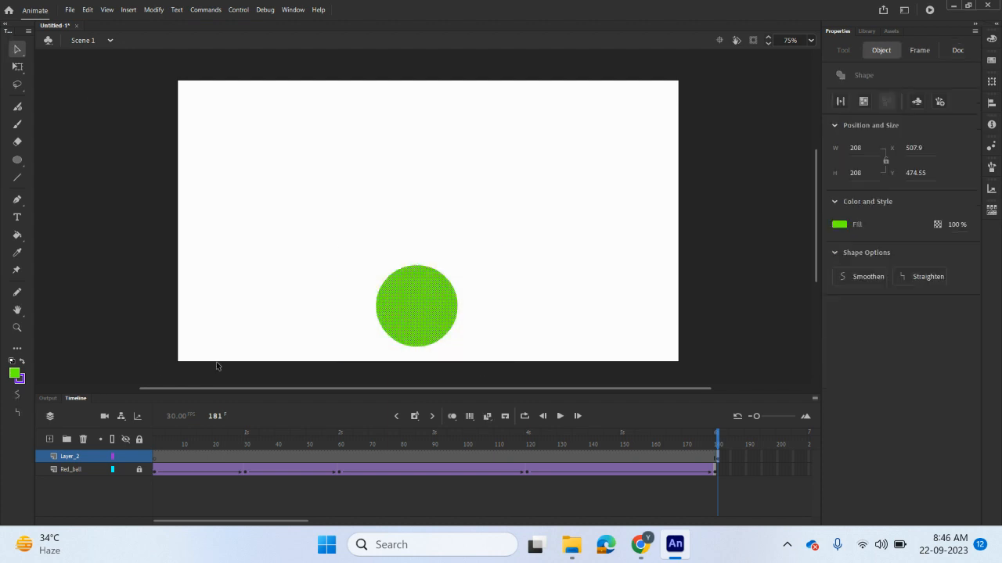
{"action": "left_click", "coordinate": [20, 379]}
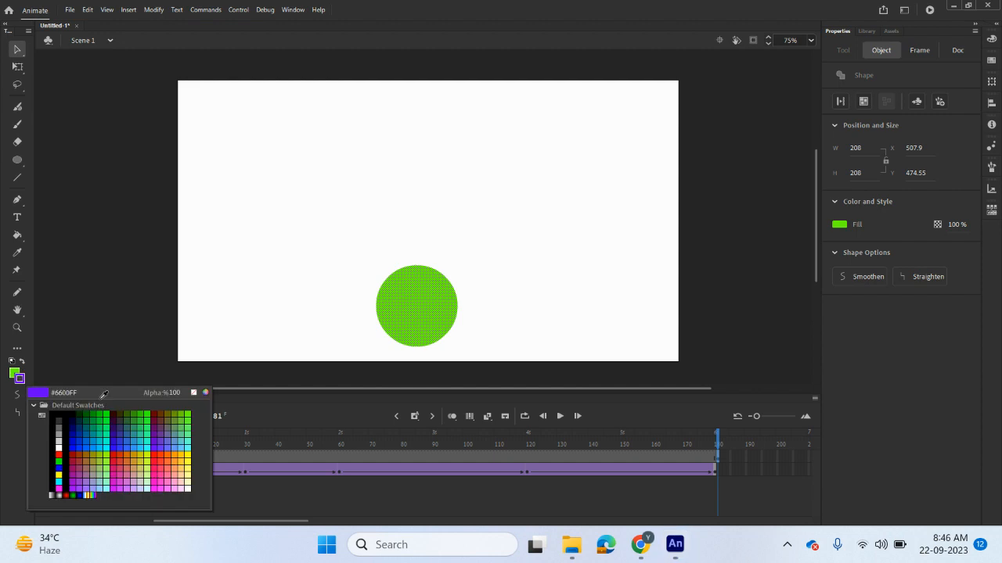
{"action": "left_click", "coordinate": [193, 392]}
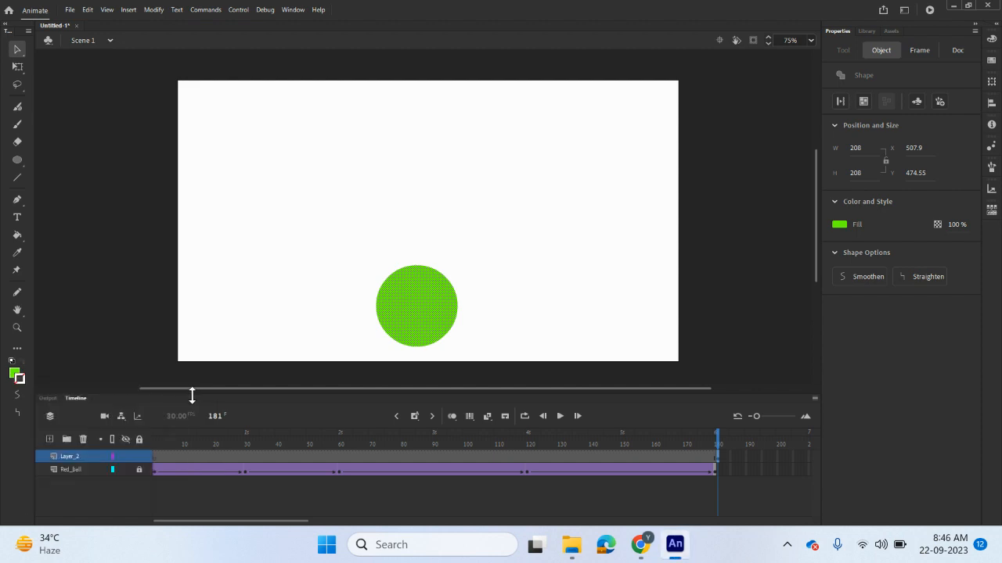
- Delete the green circle from the stage
{"action": "left_click", "coordinate": [452, 279]}
{"action": "left_click_drag", "start_coordinate": [334, 239], "coordinate": [484, 366]}
{"action": "key", "text": "Delete"}
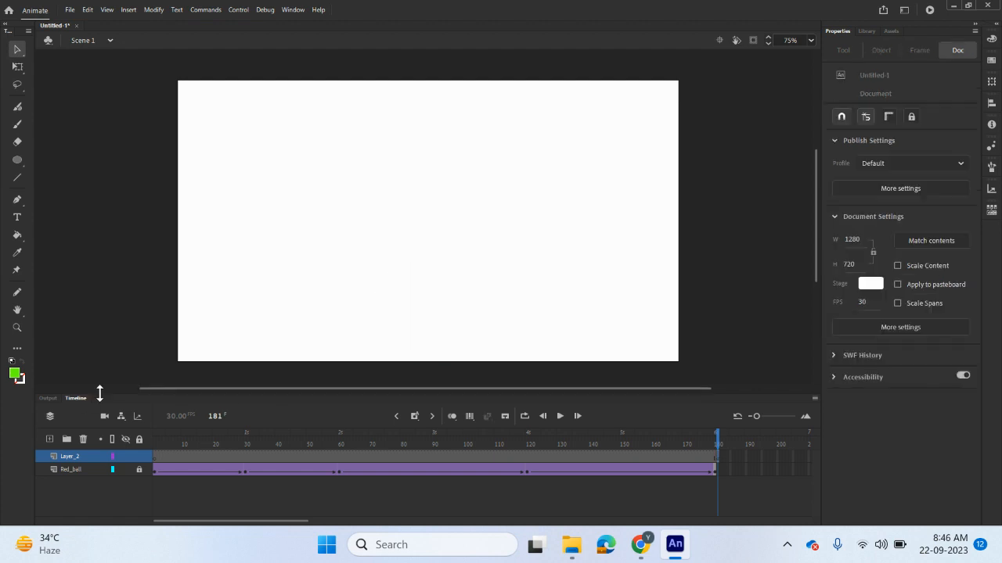
- Draw a green circle with a blue stroke, about 253 px wide, near the stage's lower middle on Layer_2
{"action": "left_click", "coordinate": [20, 379]}
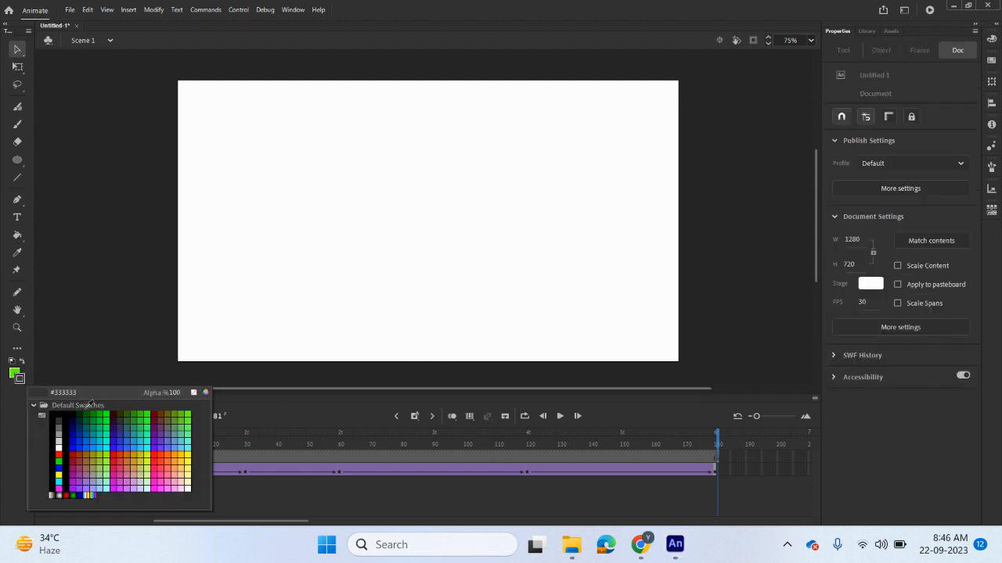
{"action": "left_click", "coordinate": [114, 443]}
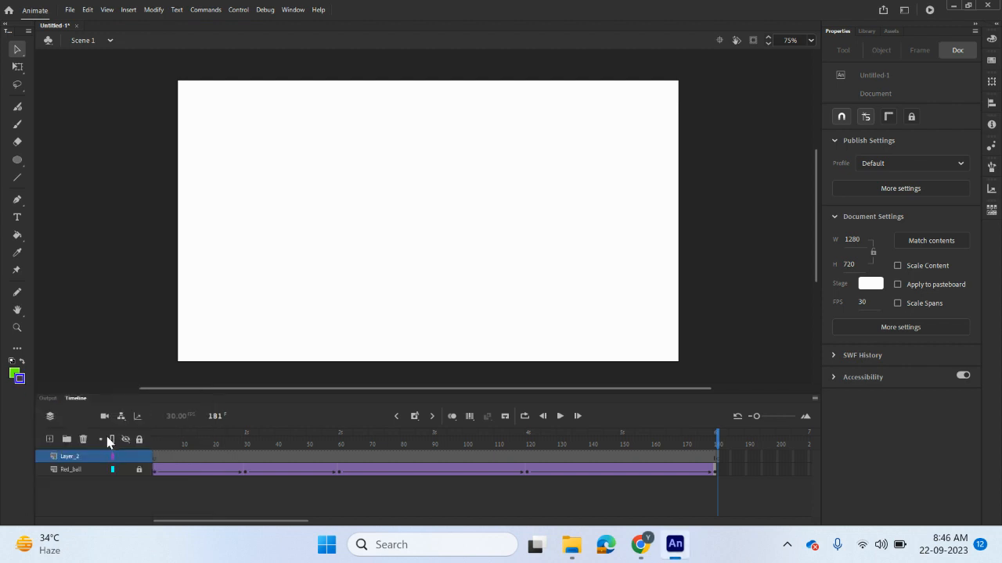
{"action": "left_click", "coordinate": [17, 160]}
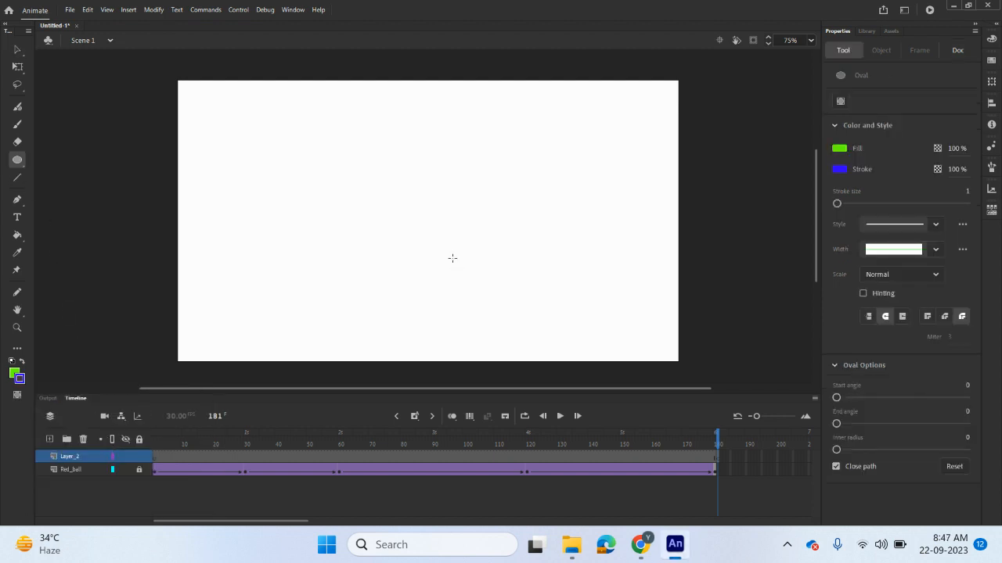
{"action": "left_click_drag", "start_coordinate": [383, 257], "coordinate": [483, 356]}
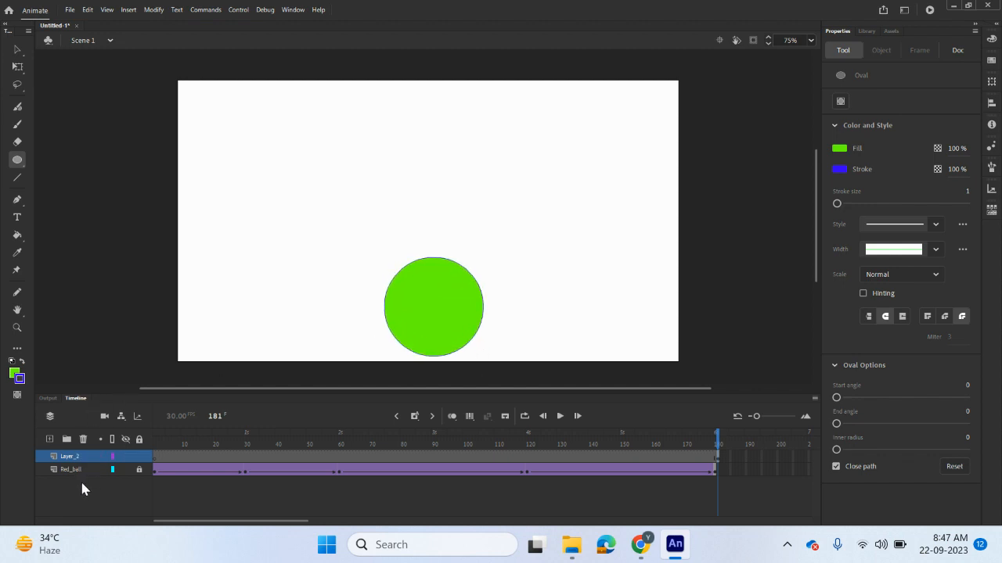
- Rename Layer_2 as Green_ball
{"action": "double_click", "coordinate": [71, 456]}
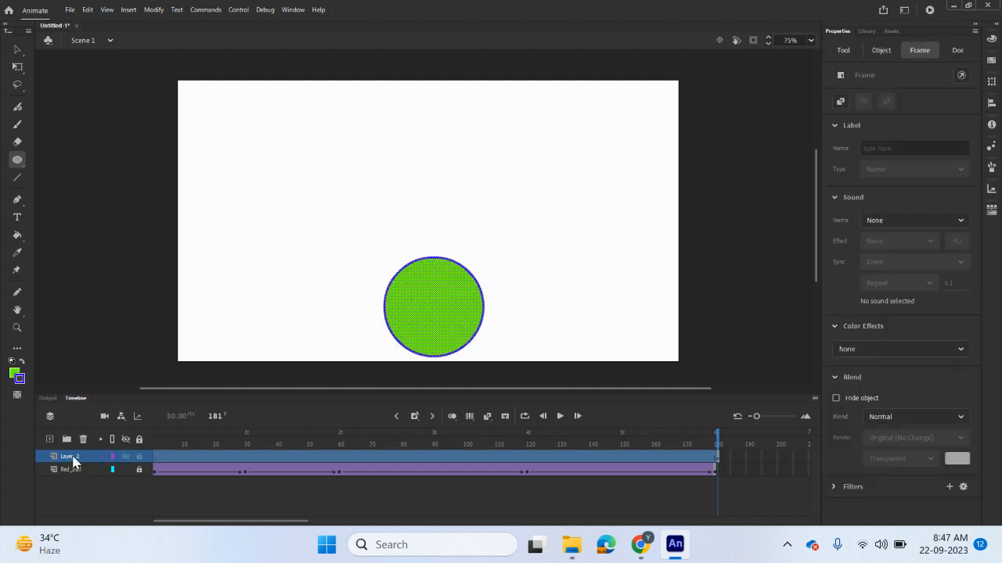
{"action": "type", "text": "green_ball"}
{"action": "left_click_drag", "start_coordinate": [69, 457], "coordinate": [48, 457]}
{"action": "type", "text": "Green_ball"}
{"action": "key", "text": "Return"}
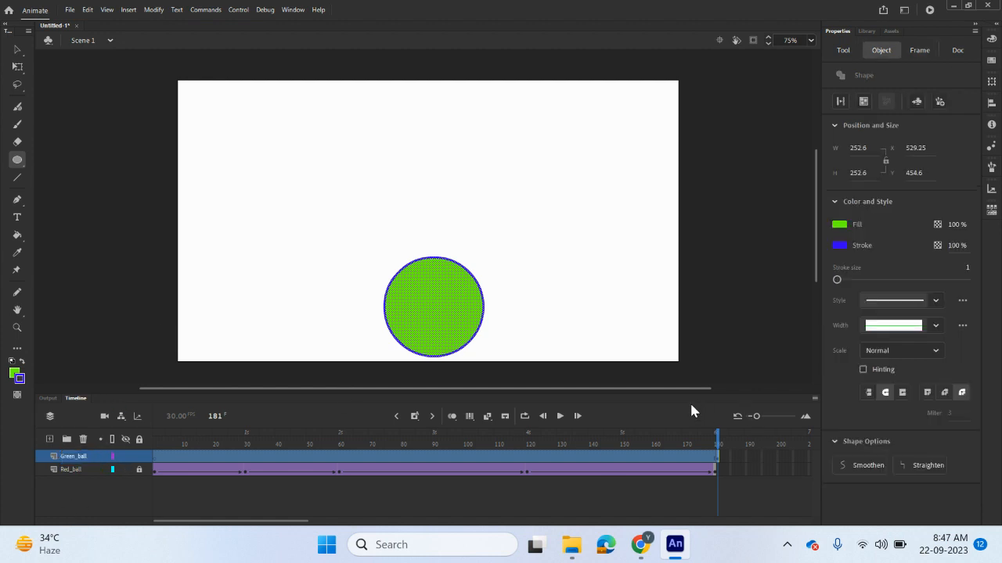
- Scrub the playhead around frame 181 to check the change from the red ball to the green ball
{"action": "left_click", "coordinate": [744, 461]}
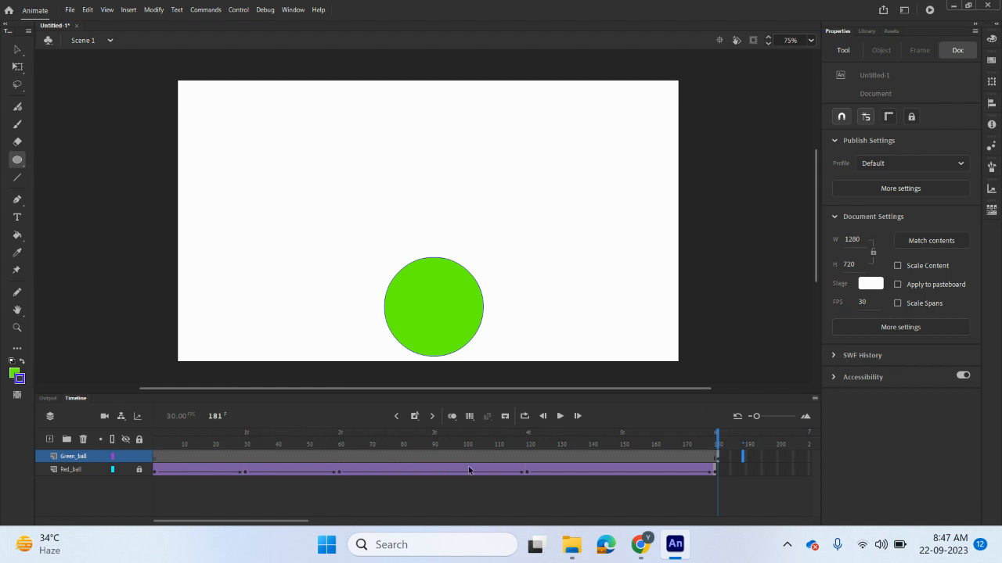
{"action": "left_click", "coordinate": [713, 444]}
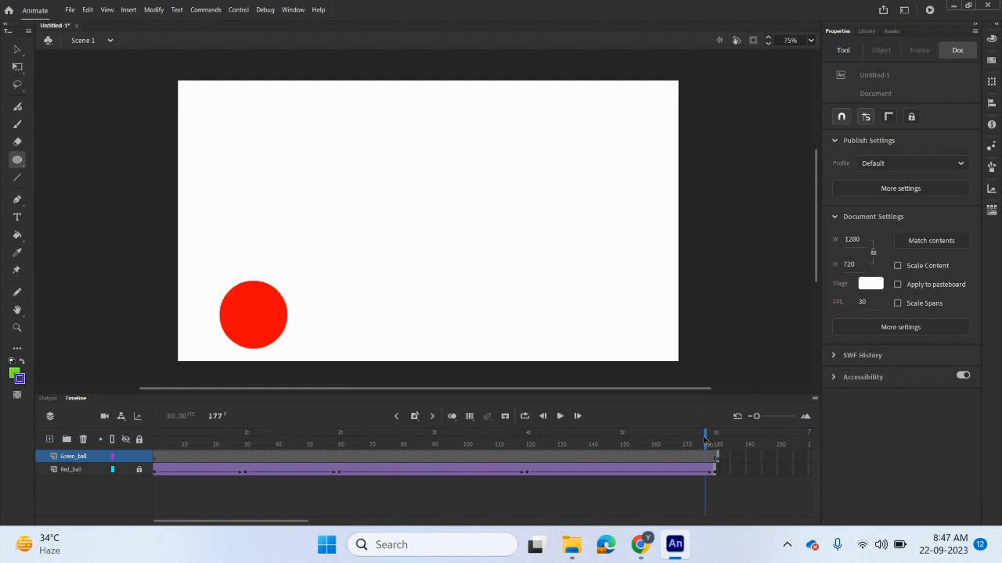
{"action": "left_click_drag", "start_coordinate": [714, 457], "coordinate": [718, 546]}
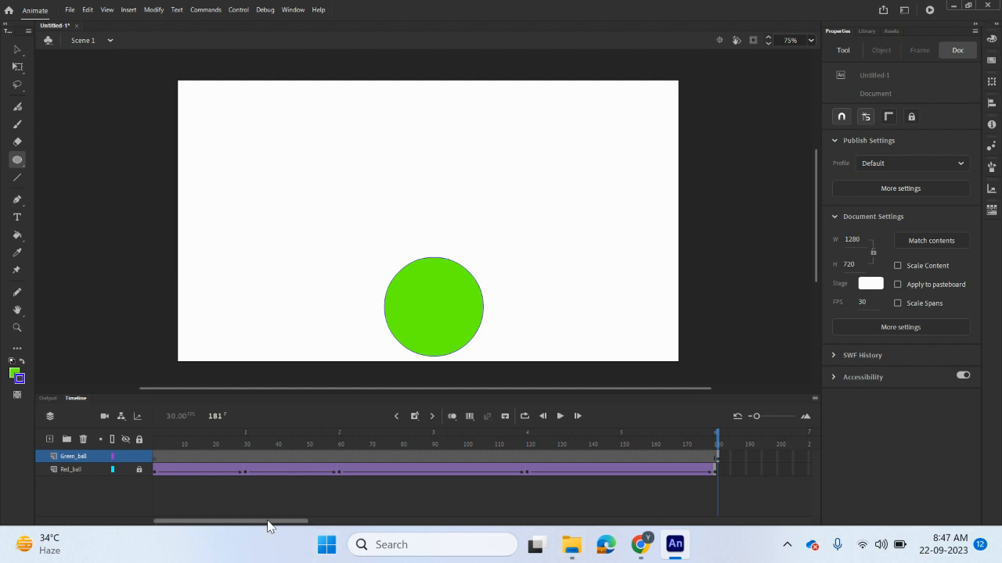
{"action": "left_click_drag", "start_coordinate": [268, 526], "coordinate": [329, 531]}
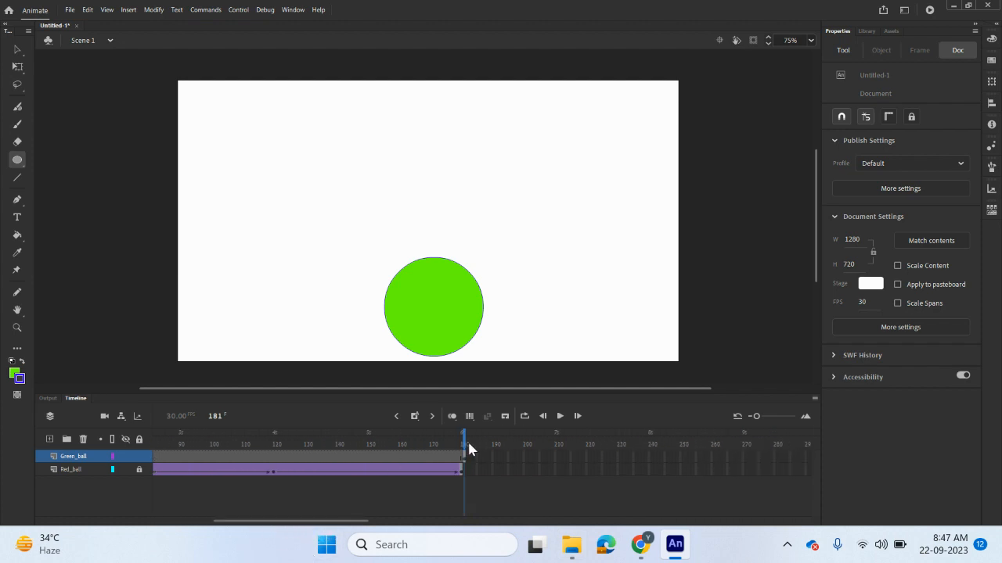
{"action": "mouse_move", "coordinate": [465, 434]}
{"action": "left_mouse_down"}
{"action": "mouse_move", "coordinate": [452, 438]}
{"action": "mouse_move", "coordinate": [465, 444]}
{"action": "left_mouse_up"}
- Convert the whole green circle at frame 181 to a graphic symbol named Green_ball
{"action": "left_click", "coordinate": [18, 50]}
{"action": "left_click_drag", "start_coordinate": [362, 252], "coordinate": [516, 377]}
{"action": "left_click", "coordinate": [158, 12]}
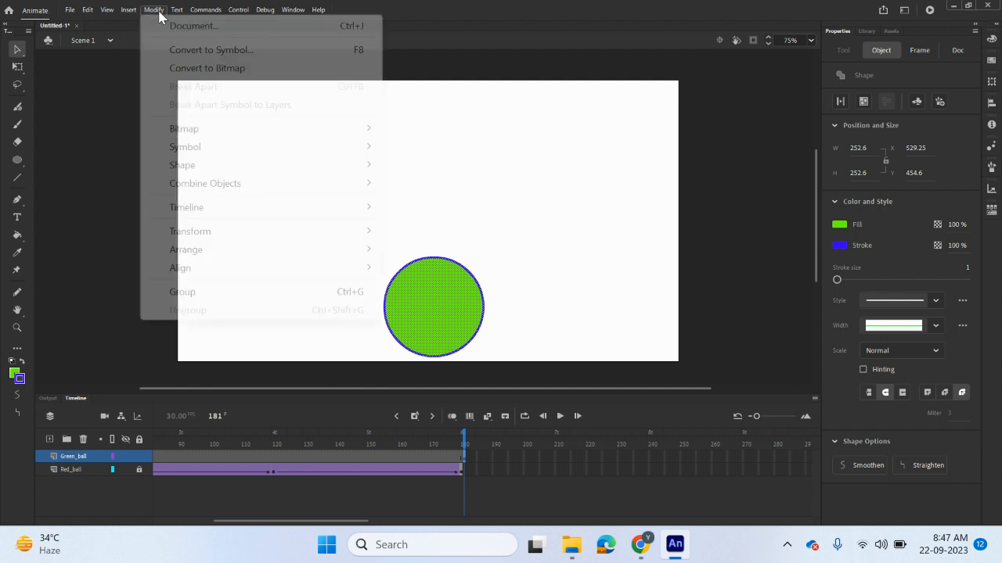
{"action": "left_click", "coordinate": [181, 51]}
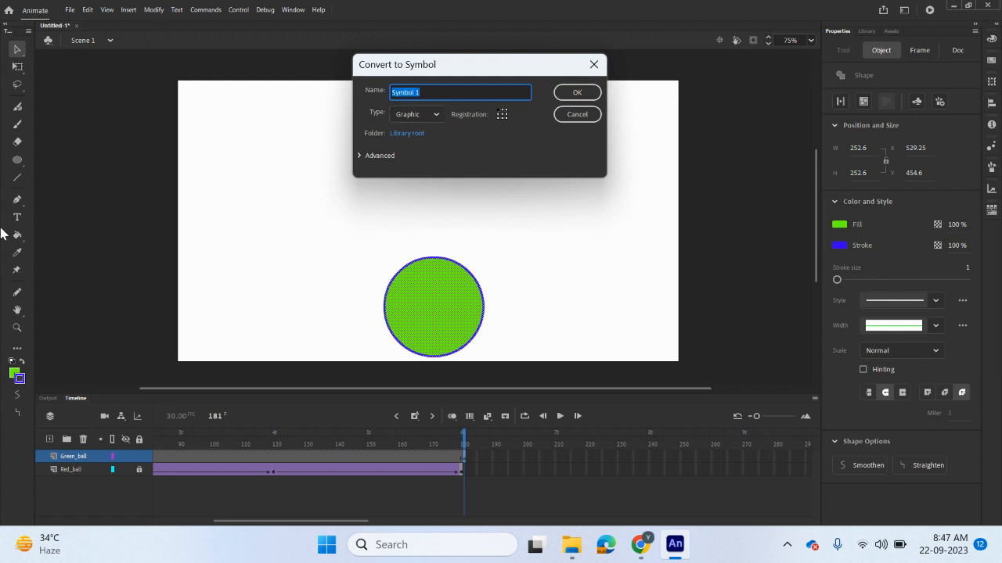
{"action": "type", "text": "Green_ball"}
{"action": "left_click", "coordinate": [558, 93]}
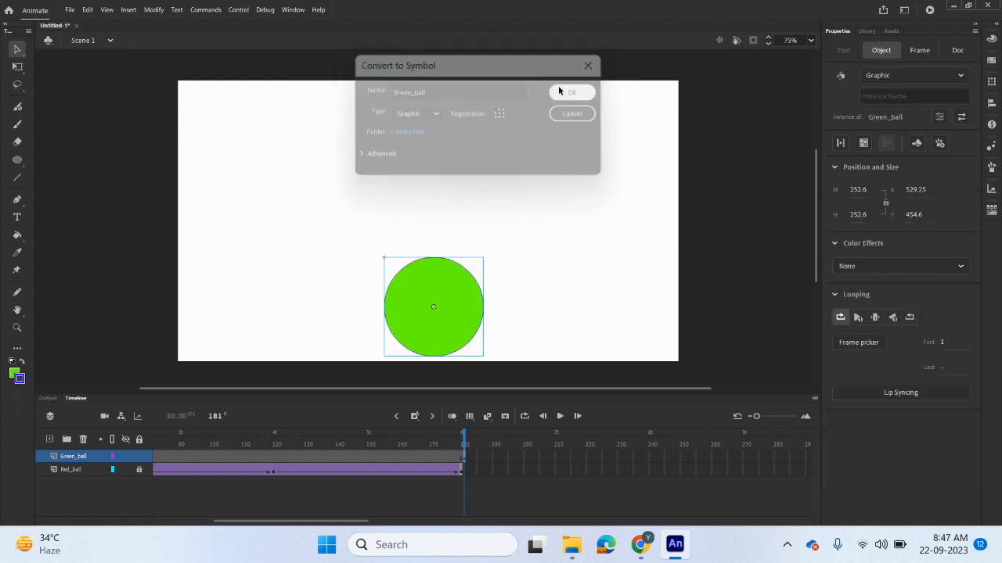
- Insert a keyframe on Green_ball at frame 210 and move the ball up to the stage's upper edge, at about Y 15
{"action": "left_click_drag", "start_coordinate": [345, 521], "coordinate": [373, 522]}
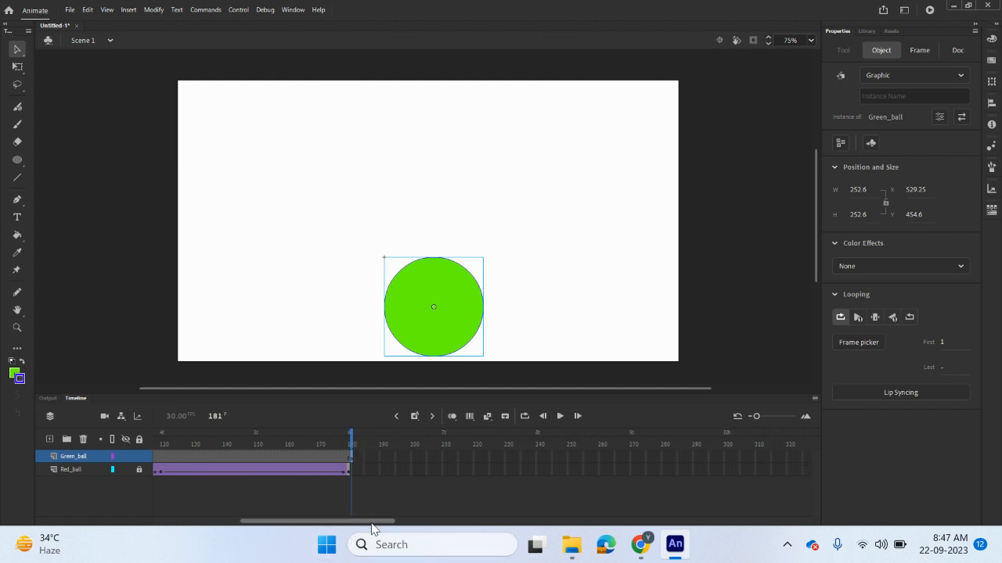
{"action": "left_click", "coordinate": [445, 457]}
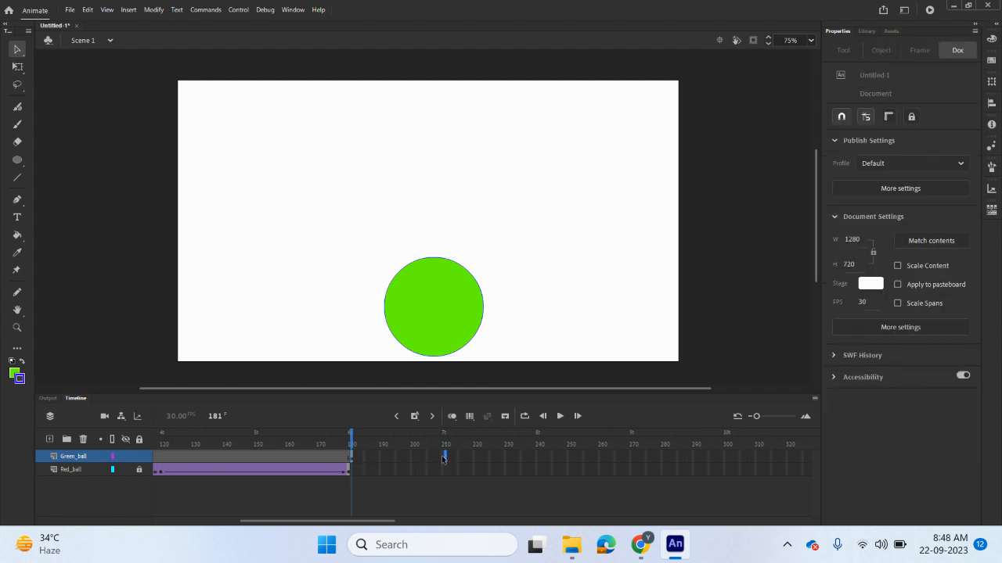
{"action": "right_click", "coordinate": [444, 458]}
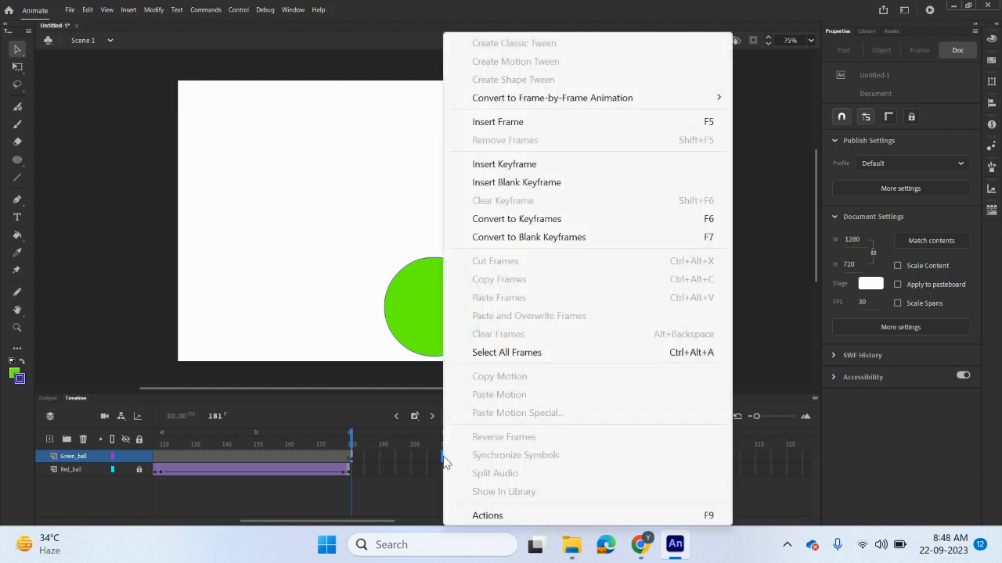
{"action": "left_click", "coordinate": [508, 165]}
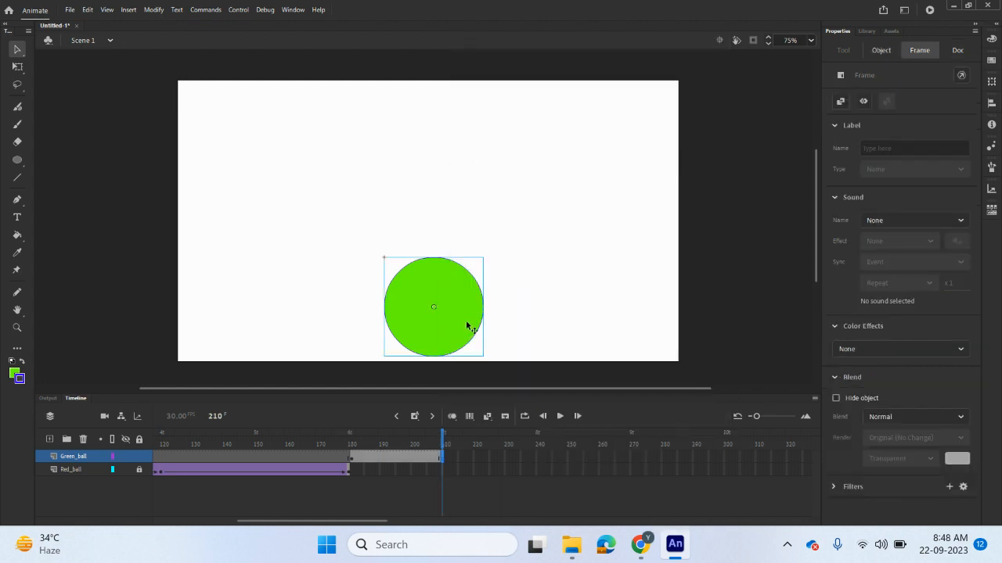
{"action": "left_click_drag", "start_coordinate": [468, 326], "coordinate": [454, 160]}
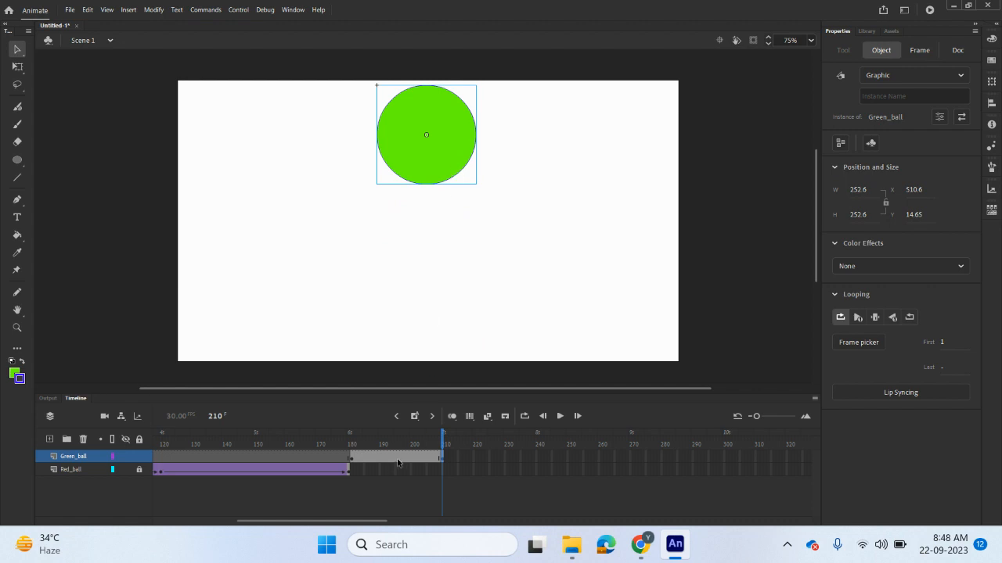
- Insert a keyframe on Green_ball at frame 240 and move the ball back down to the stage's lower edge
{"action": "left_click", "coordinate": [537, 461]}
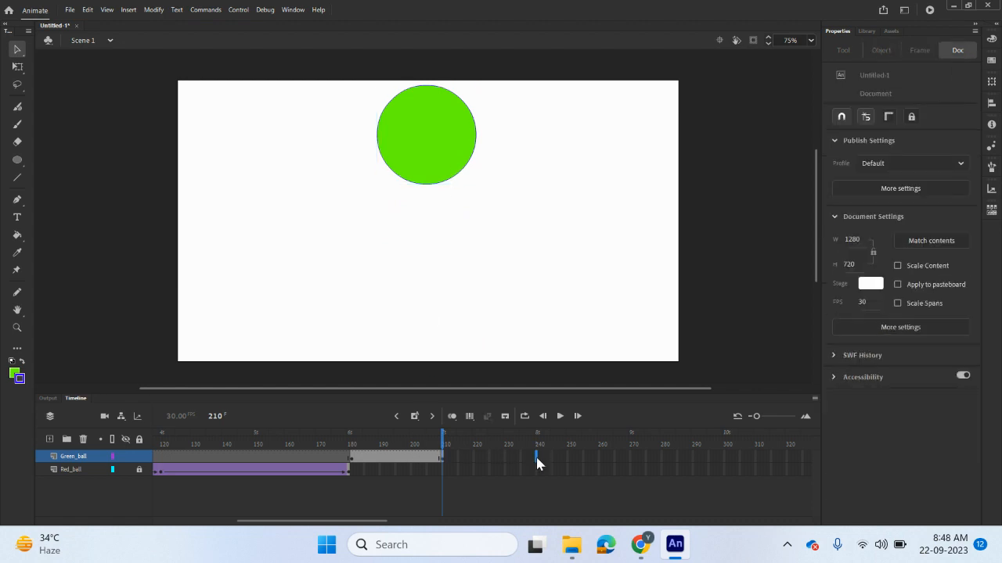
{"action": "right_click", "coordinate": [537, 461]}
{"action": "left_click_drag", "start_coordinate": [444, 177], "coordinate": [443, 349]}
- Create classic tweens on Green_ball between frames 181 and 210 and between 210 and 240, and scrub through them
{"action": "right_click", "coordinate": [412, 463]}
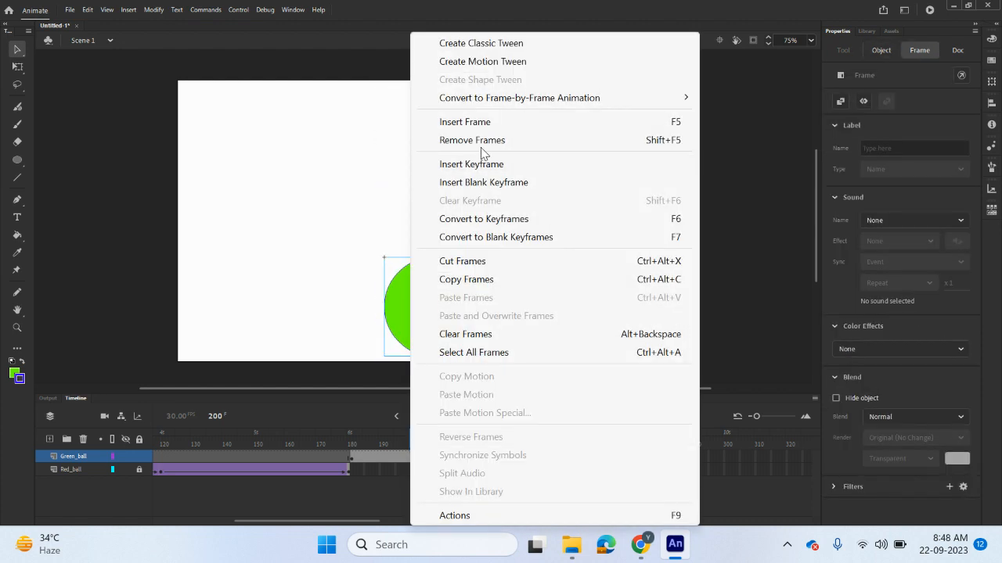
{"action": "left_click", "coordinate": [482, 45]}
{"action": "right_click", "coordinate": [476, 462]}
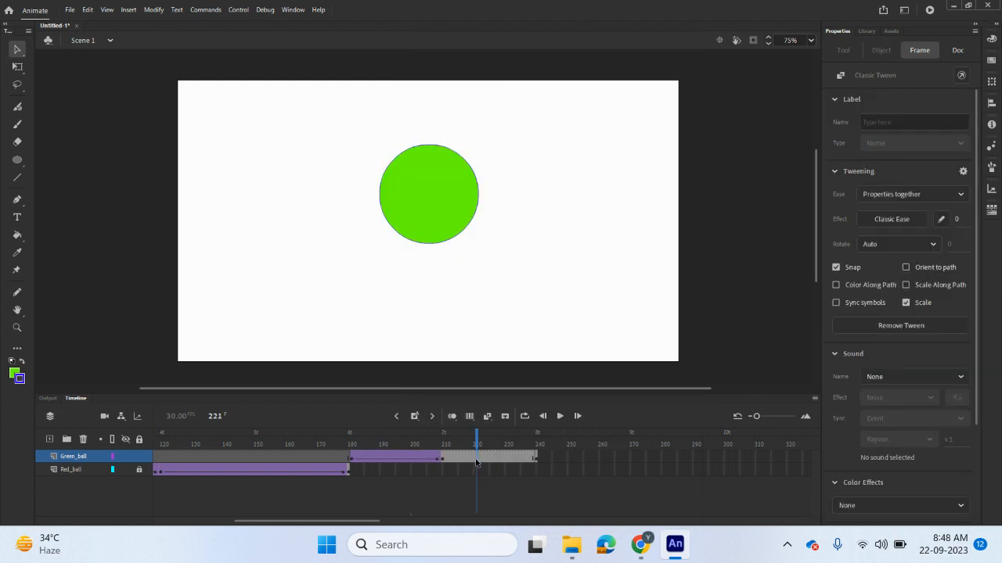
{"action": "left_click", "coordinate": [544, 45]}
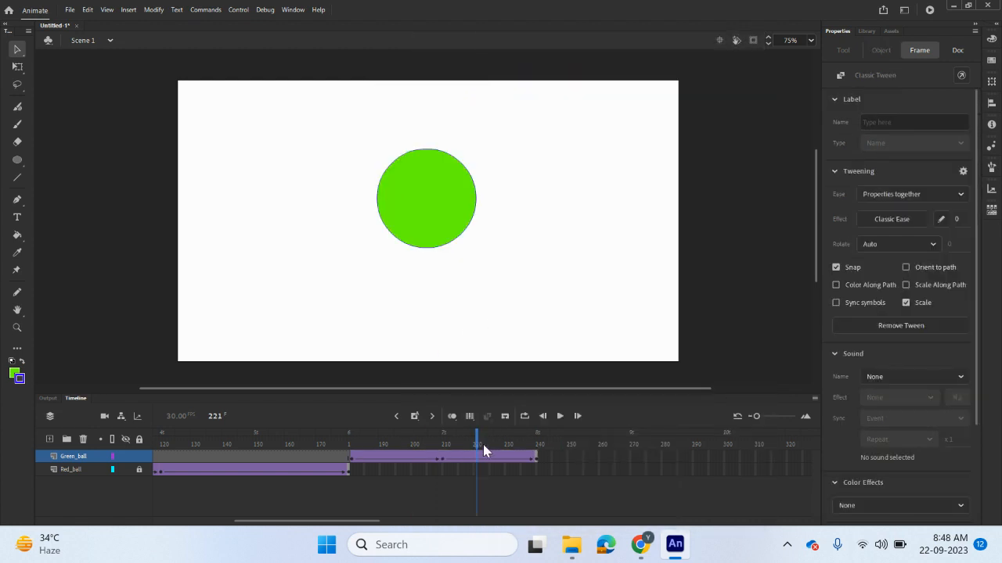
{"action": "left_click_drag", "start_coordinate": [479, 446], "coordinate": [480, 473]}
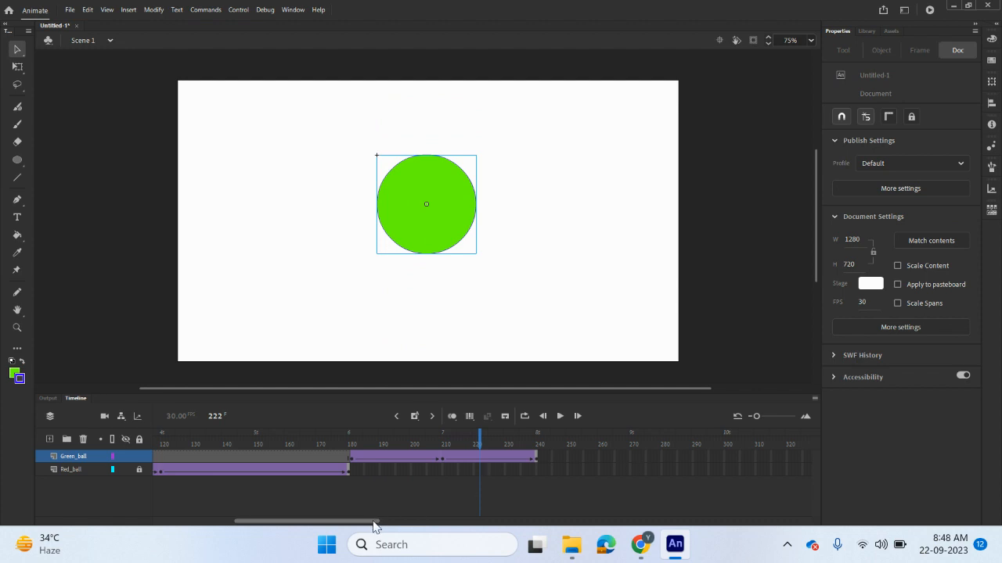
- Insert a keyframe on the Green_ball layer at frame 300
{"action": "left_click_drag", "start_coordinate": [373, 522], "coordinate": [419, 522]}
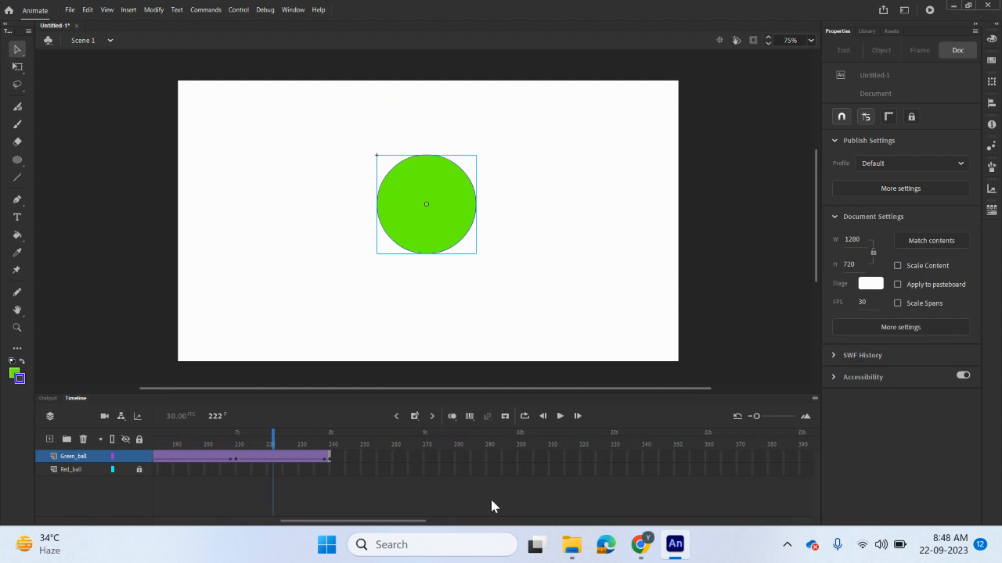
{"action": "left_click", "coordinate": [517, 459]}
{"action": "right_click", "coordinate": [518, 460]}
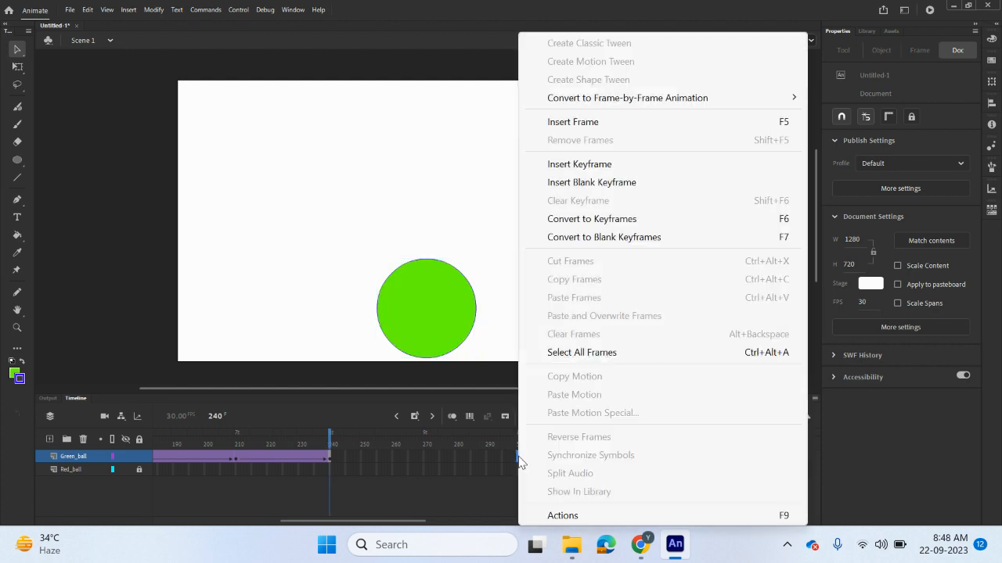
{"action": "left_click", "coordinate": [569, 164]}
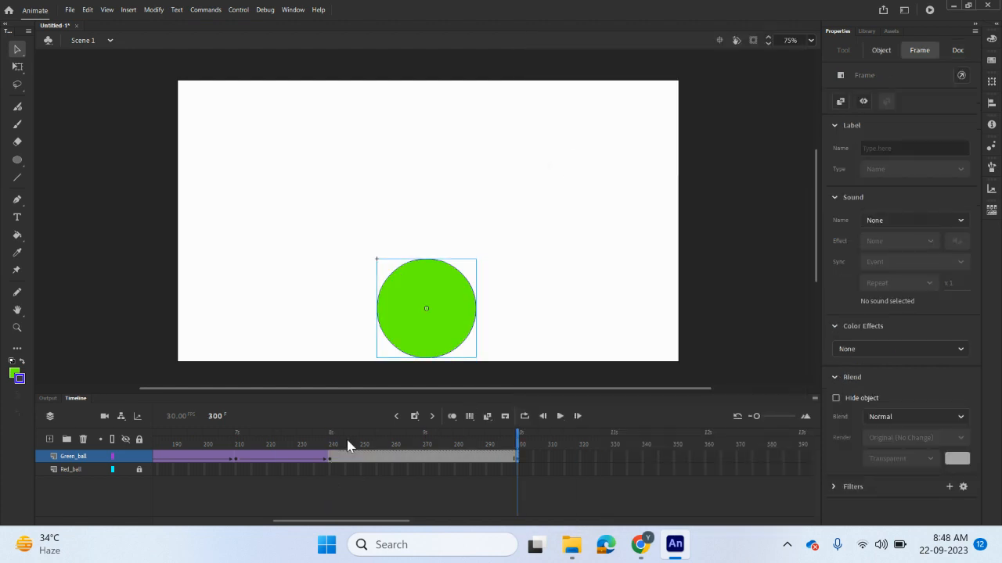
- Try moving the green ball up to the stage's upper edge at frame 298, to about Y 16
{"action": "left_click_drag", "start_coordinate": [515, 433], "coordinate": [511, 434]}
{"action": "left_click", "coordinate": [448, 352]}
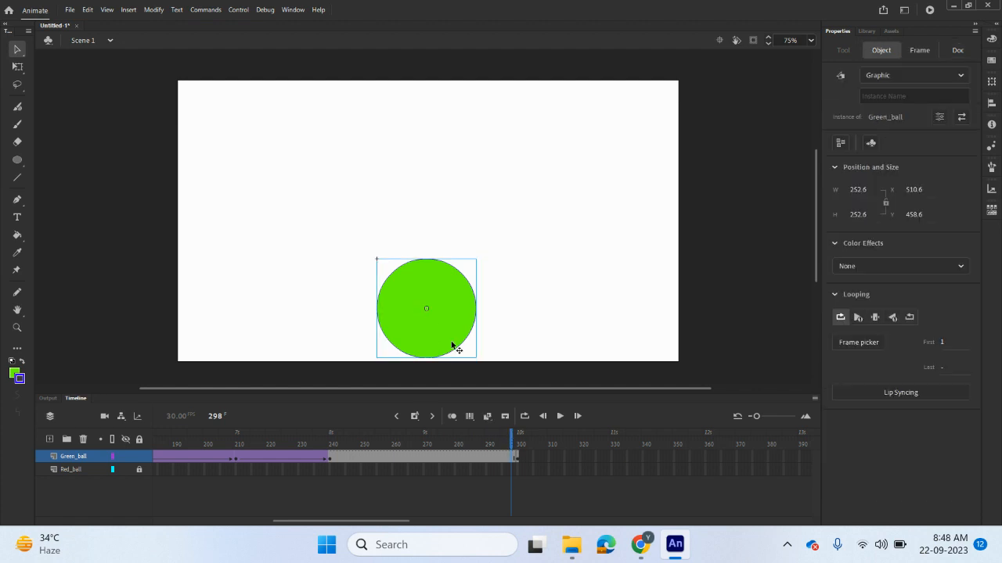
{"action": "left_click_drag", "start_coordinate": [454, 344], "coordinate": [455, 171]}
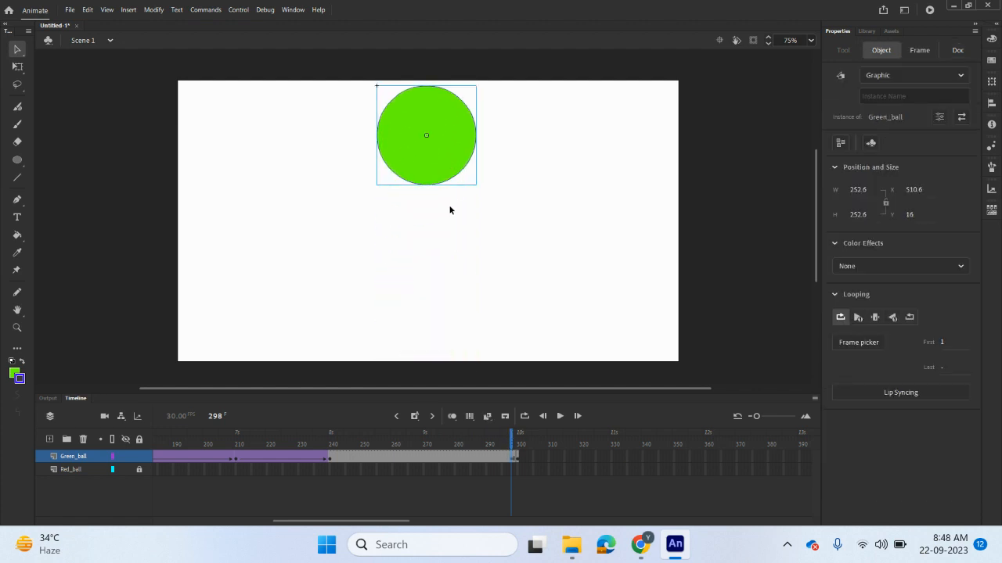
{"action": "left_click", "coordinate": [332, 461]}
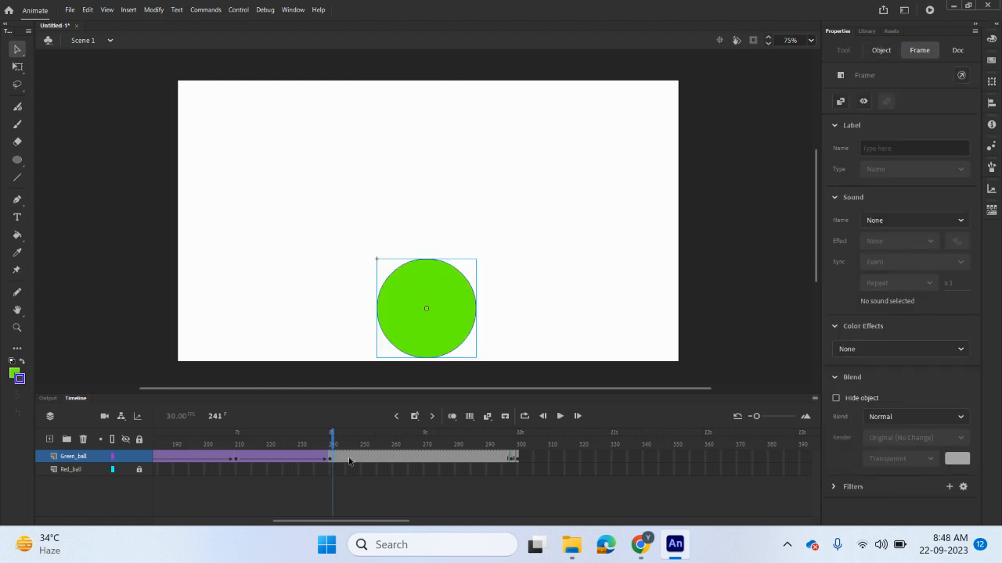
{"action": "left_click", "coordinate": [329, 461]}
{"action": "key", "text": "period"}
{"action": "key", "text": "alt+period"}
{"action": "key", "text": "comma"}
- Move the green ball straight up to the stage's upper edge on the frame 300 keyframe
{"action": "left_click", "coordinate": [516, 462]}
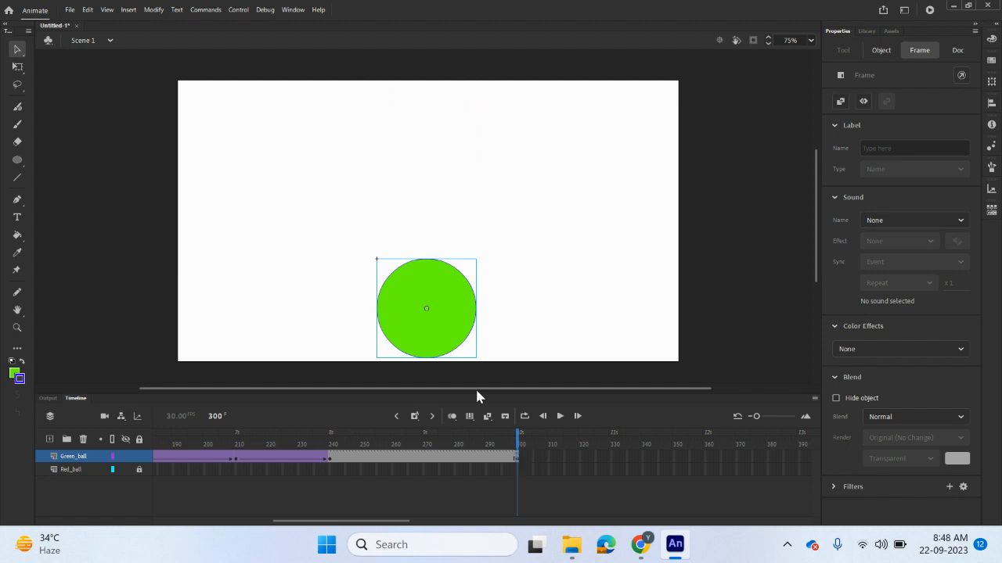
{"action": "left_click", "coordinate": [332, 461]}
{"action": "left_click", "coordinate": [516, 461]}
{"action": "left_click_drag", "start_coordinate": [456, 351], "coordinate": [456, 179]}
- Create a classic tween on Green_ball between frames 240 and 300, and scrub through the motion
{"action": "right_click", "coordinate": [429, 462]}
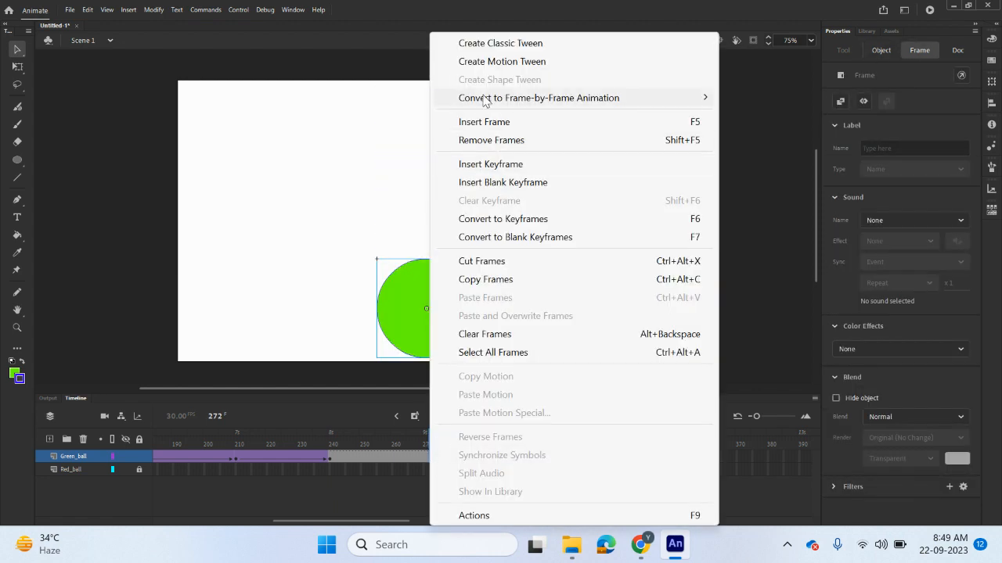
{"action": "left_click", "coordinate": [476, 44]}
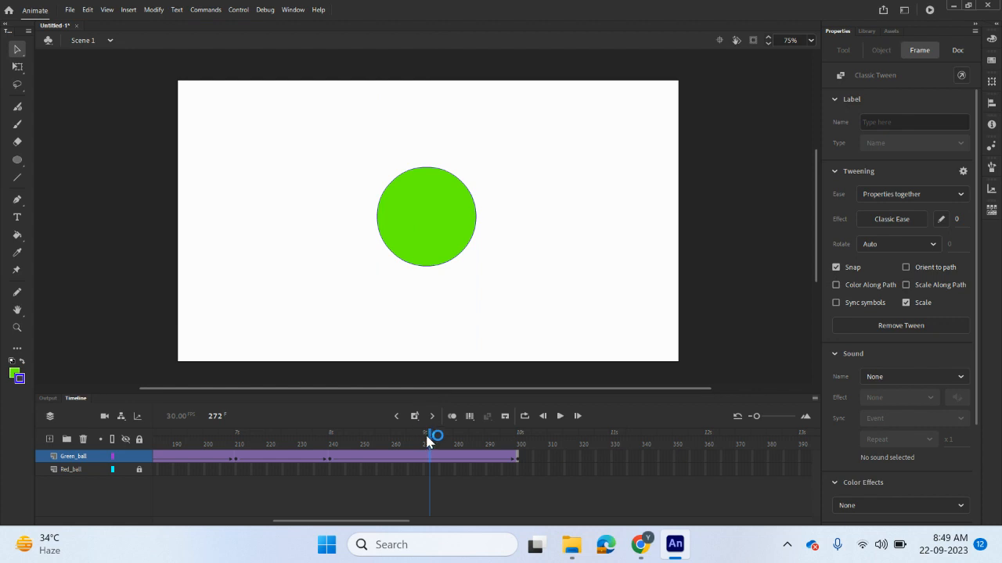
{"action": "left_click_drag", "start_coordinate": [432, 439], "coordinate": [408, 489]}
- Insert a keyframe on the Red_ball layer at frame 210
{"action": "left_click", "coordinate": [493, 470]}
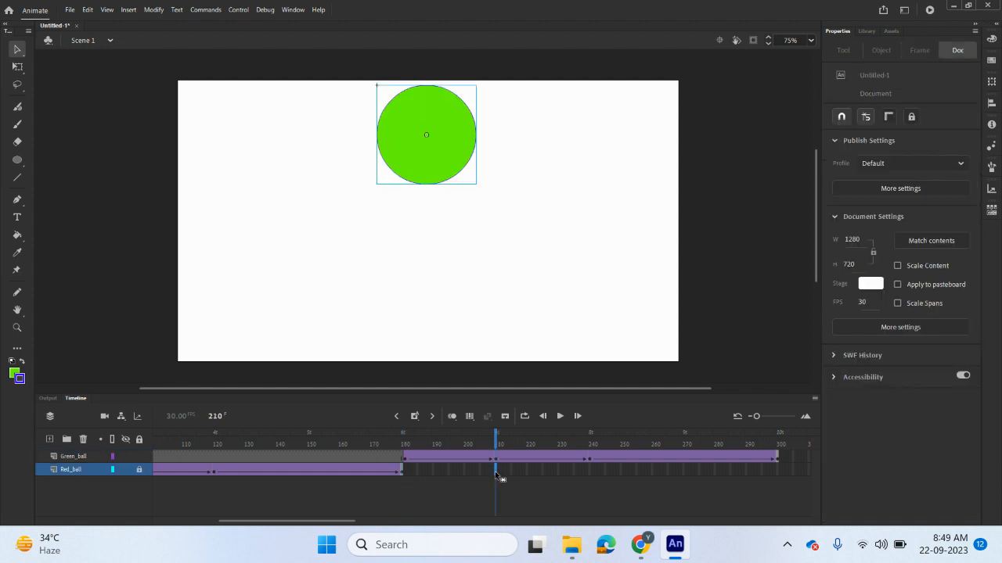
{"action": "right_click", "coordinate": [495, 470]}
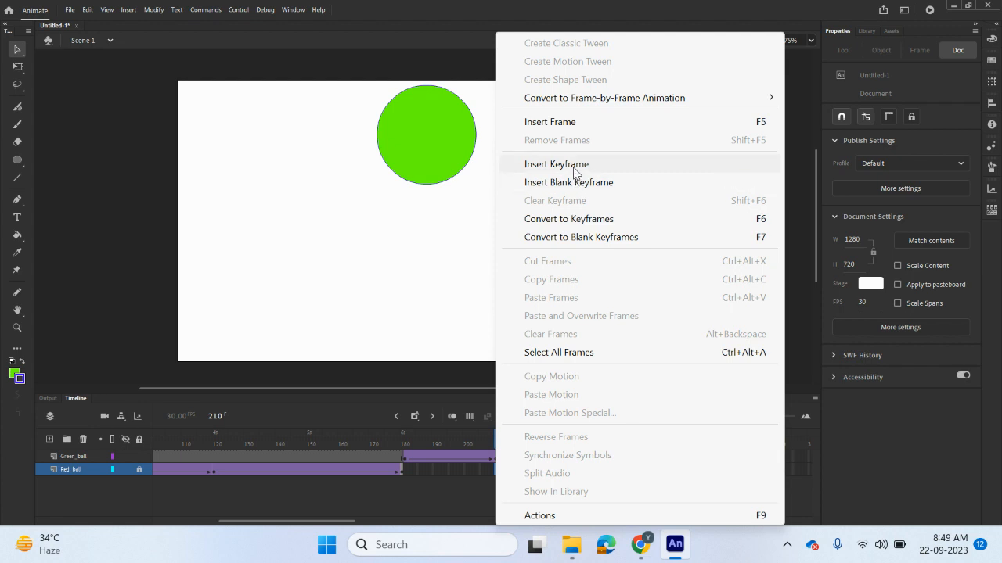
{"action": "left_click", "coordinate": [572, 164]}
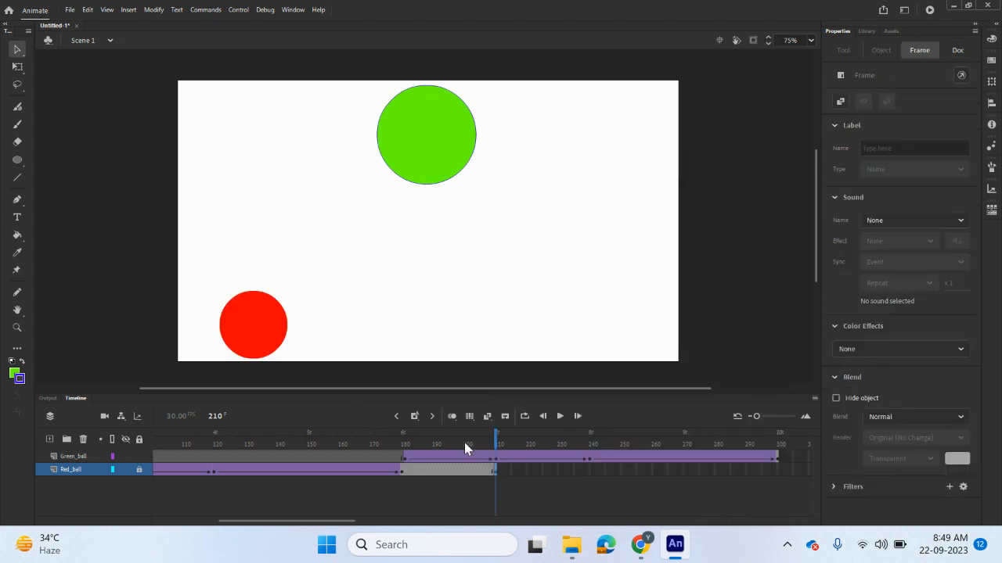
- With Red_ball unlocked and Green_ball locked, move the red ball up to the stage's upper edge at frame 210, at about Y 15
{"action": "left_click", "coordinate": [140, 471]}
{"action": "left_click", "coordinate": [84, 471]}
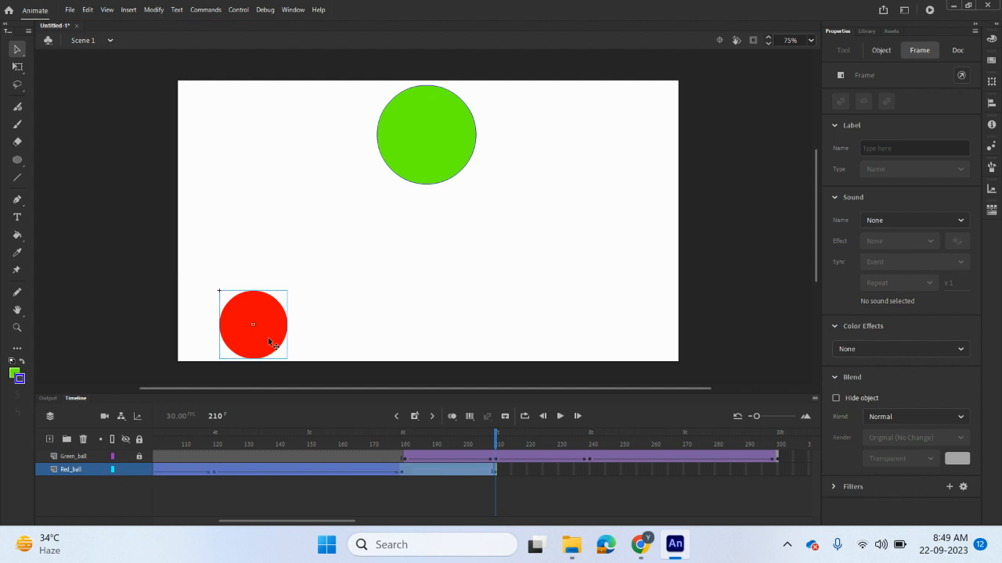
{"action": "left_click_drag", "start_coordinate": [267, 338], "coordinate": [275, 139]}
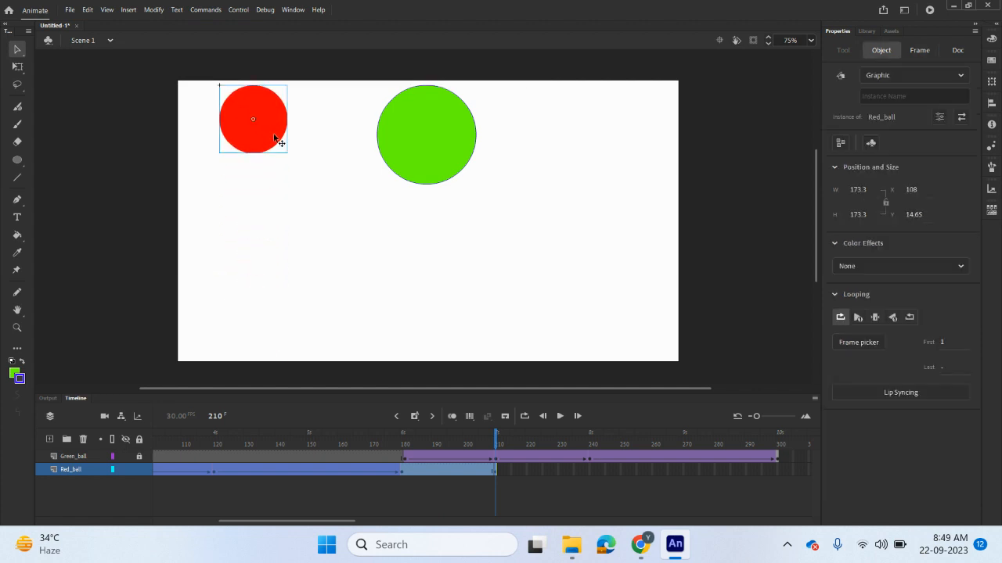
- Create a classic tween on Red_ball between frames 180 and 210, and scrub through it
{"action": "left_click", "coordinate": [459, 471]}
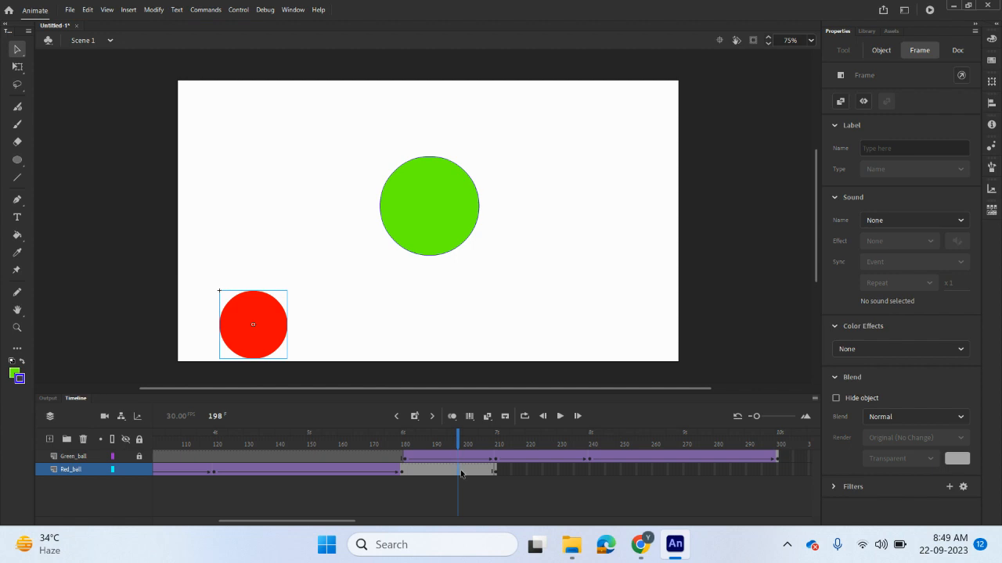
{"action": "right_click", "coordinate": [457, 473]}
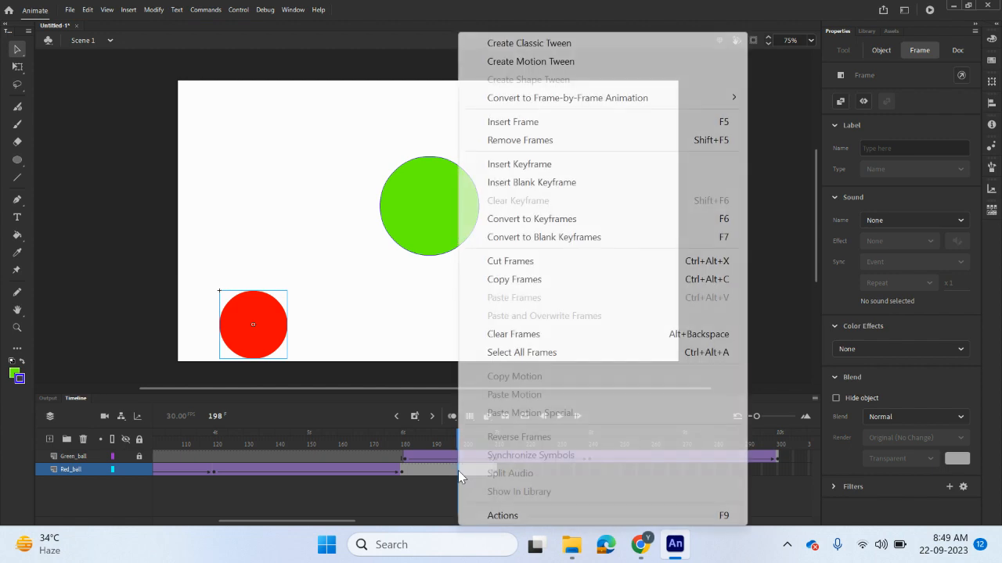
{"action": "left_click", "coordinate": [529, 43]}
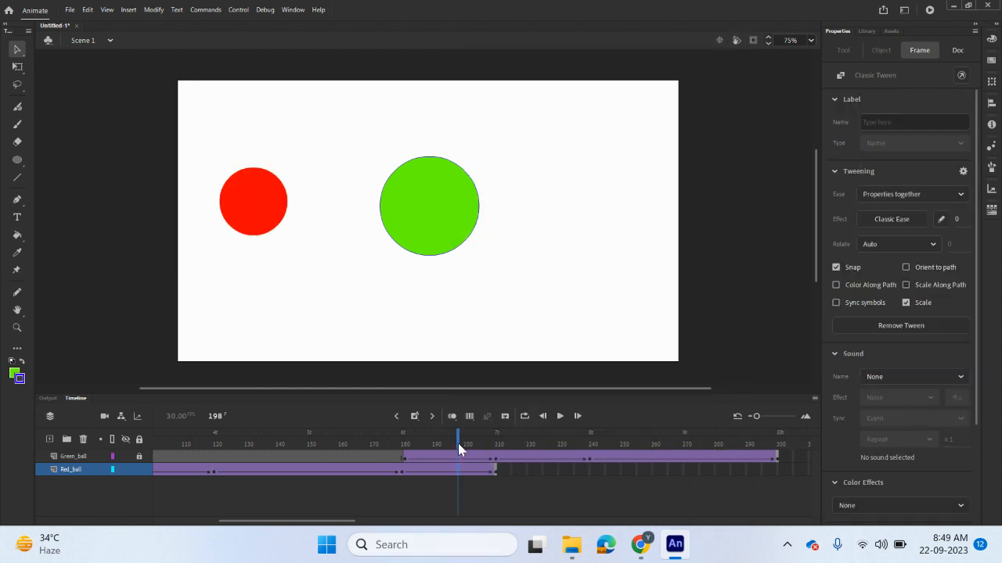
{"action": "left_click_drag", "start_coordinate": [458, 448], "coordinate": [499, 479]}
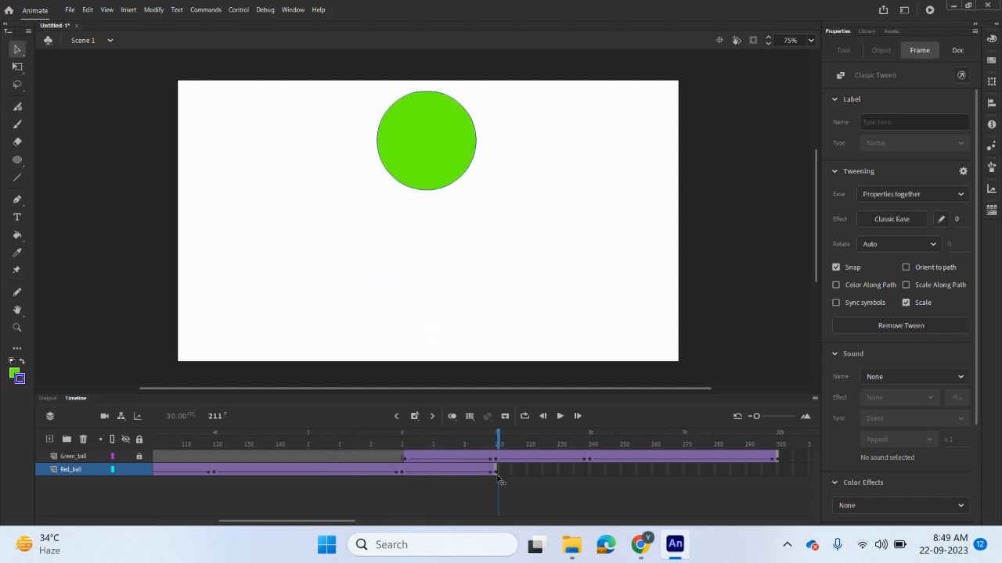
- Insert a keyframe on Red_ball at frame 240 and move the ball down near the stage's lower edge, to about Y 528
{"action": "left_click", "coordinate": [590, 472]}
{"action": "right_click", "coordinate": [589, 472]}
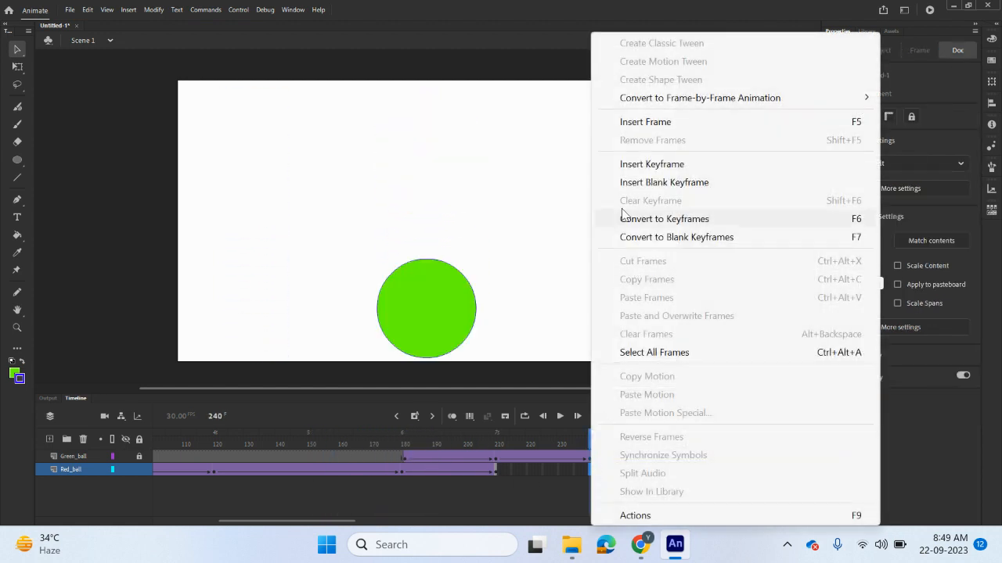
{"action": "left_click", "coordinate": [627, 165]}
{"action": "left_click_drag", "start_coordinate": [268, 143], "coordinate": [266, 342]}
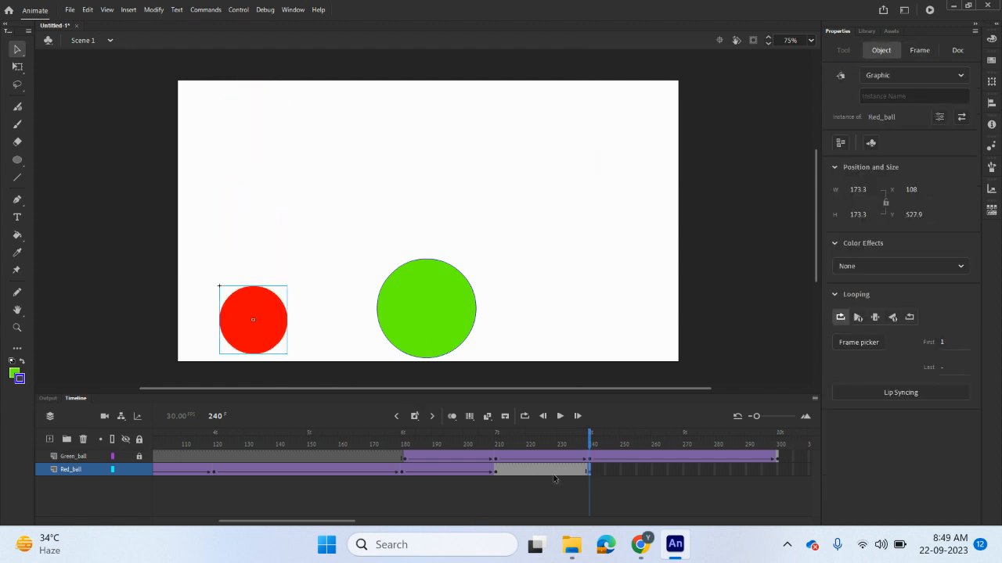
- Compare the Red_ball keyframes at 210 and 240, create a classic tween between them, and scrub to frame 240
{"action": "left_click", "coordinate": [497, 473]}
{"action": "left_click", "coordinate": [495, 473]}
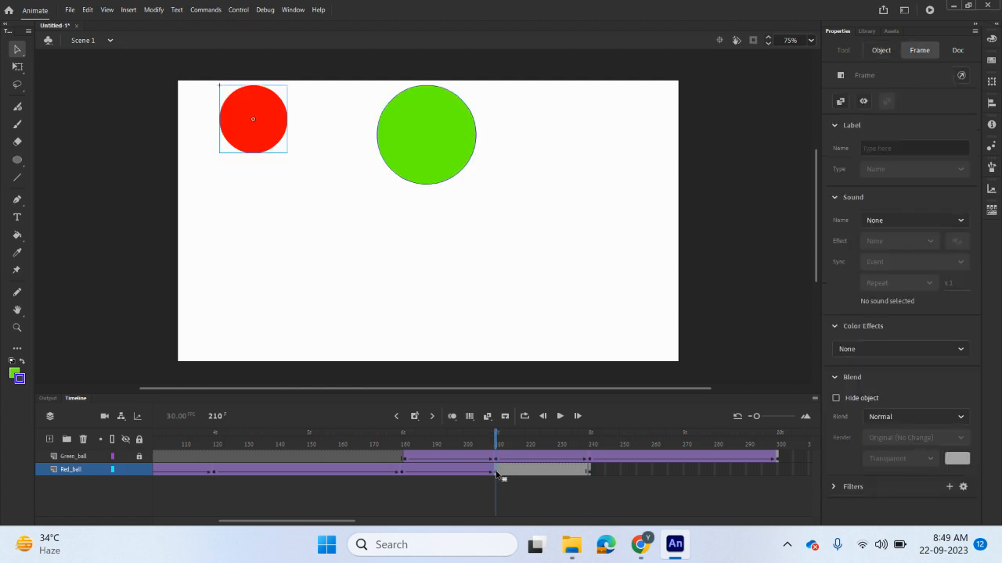
{"action": "left_click", "coordinate": [590, 471]}
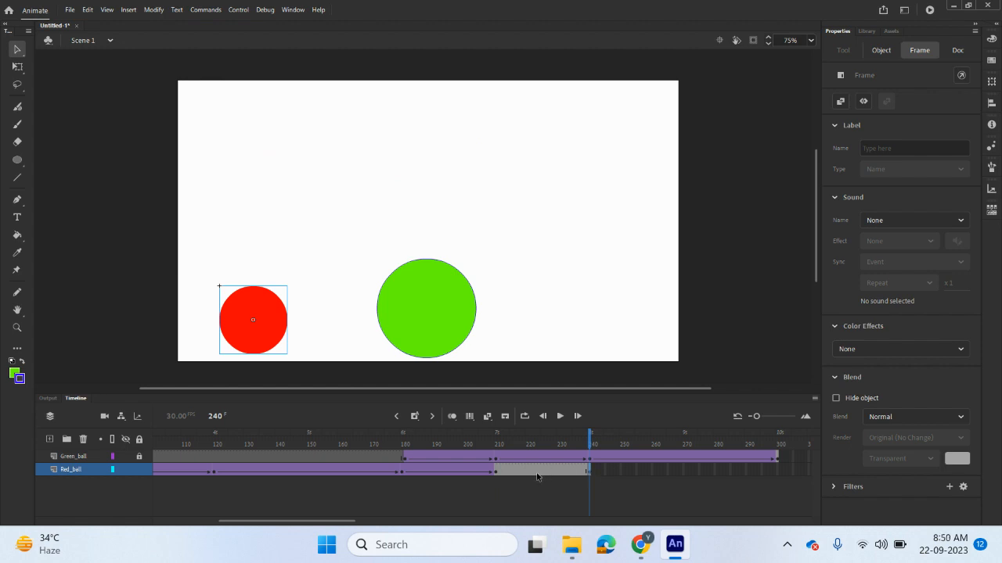
{"action": "right_click", "coordinate": [537, 476]}
{"action": "left_click", "coordinate": [604, 44]}
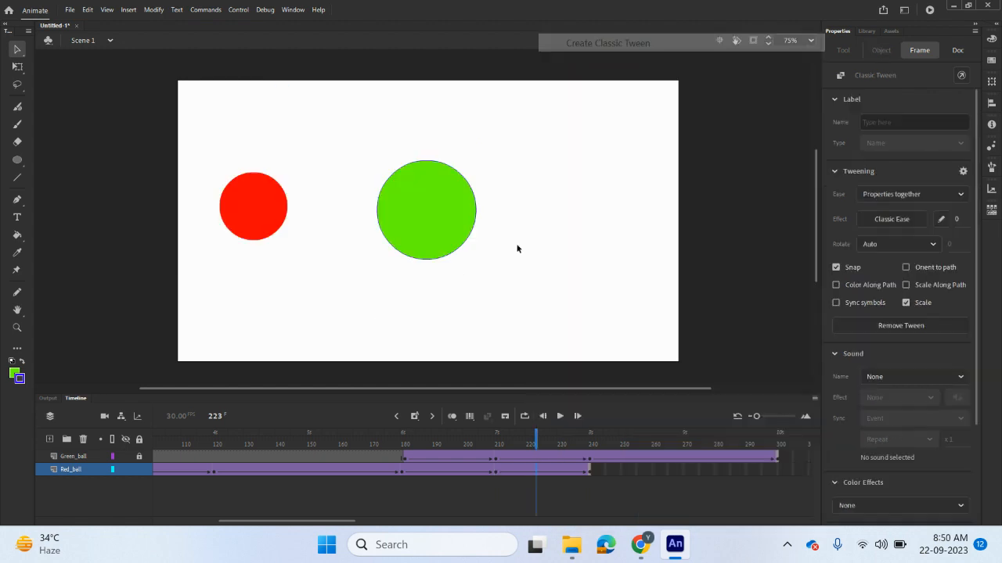
{"action": "left_click_drag", "start_coordinate": [537, 442], "coordinate": [588, 467]}
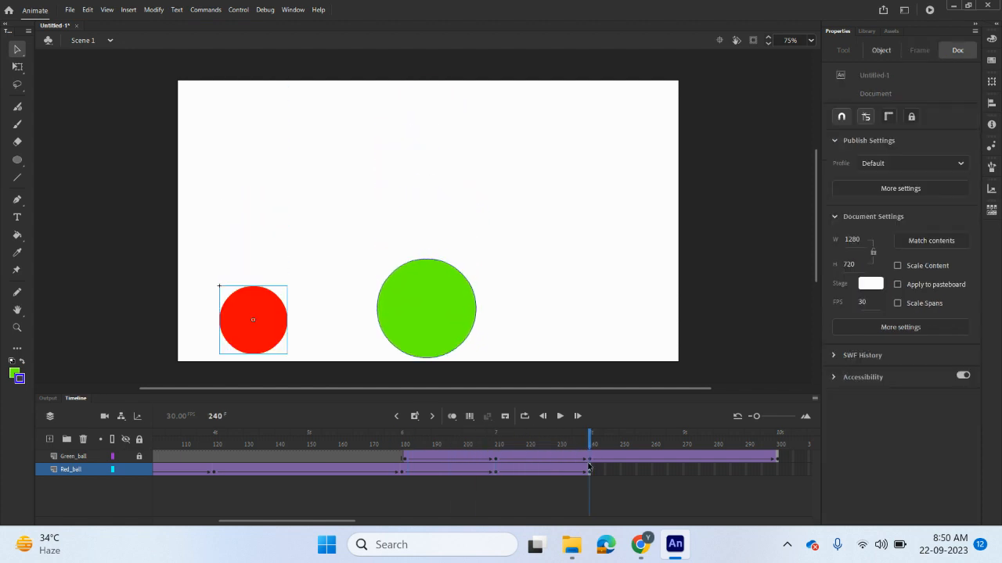
- Insert a keyframe on Red_ball at frame 270 and set the ball's color effect to Alpha 2%
{"action": "left_click", "coordinate": [682, 472]}
{"action": "right_click", "coordinate": [681, 472]}
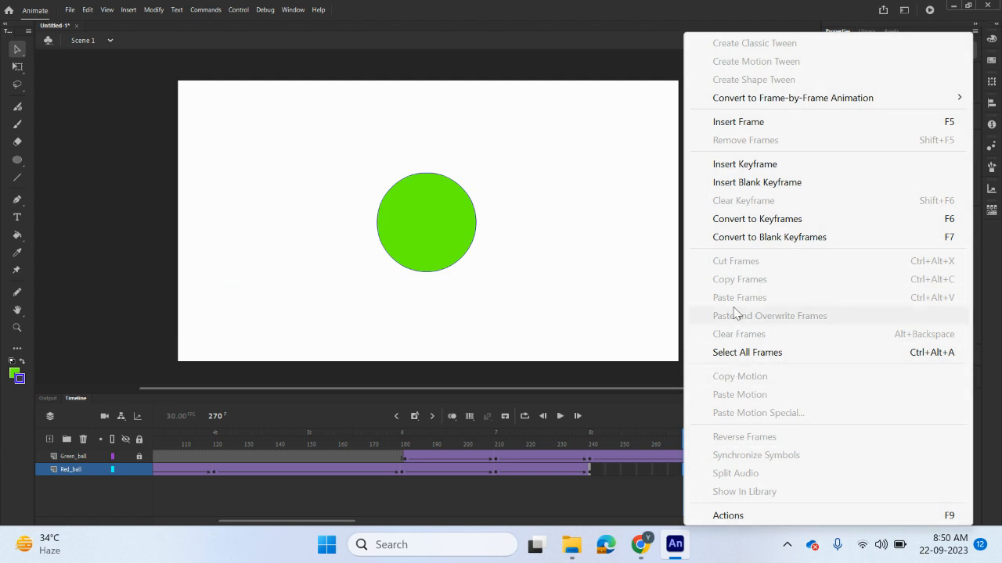
{"action": "left_click", "coordinate": [763, 165]}
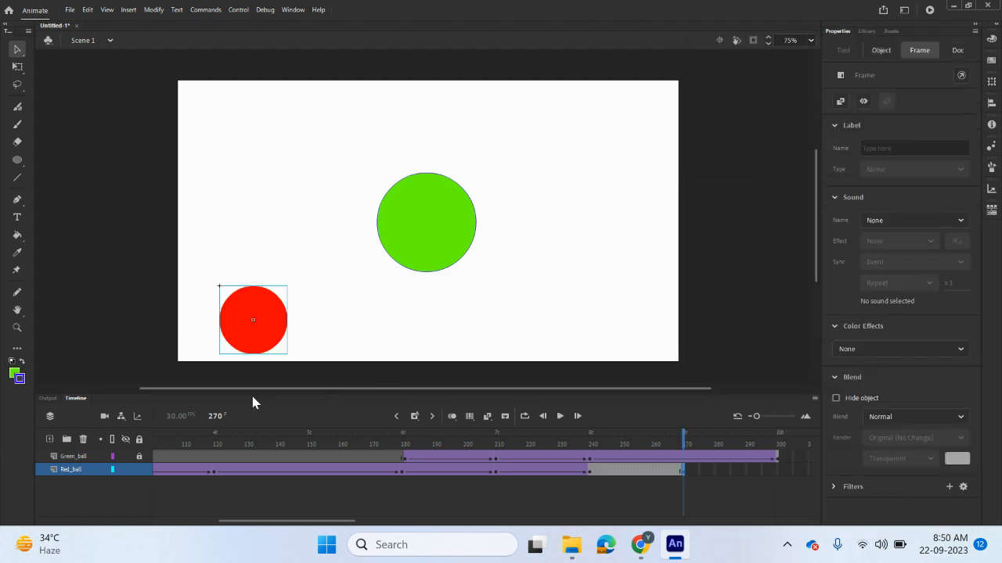
{"action": "left_click", "coordinate": [274, 322]}
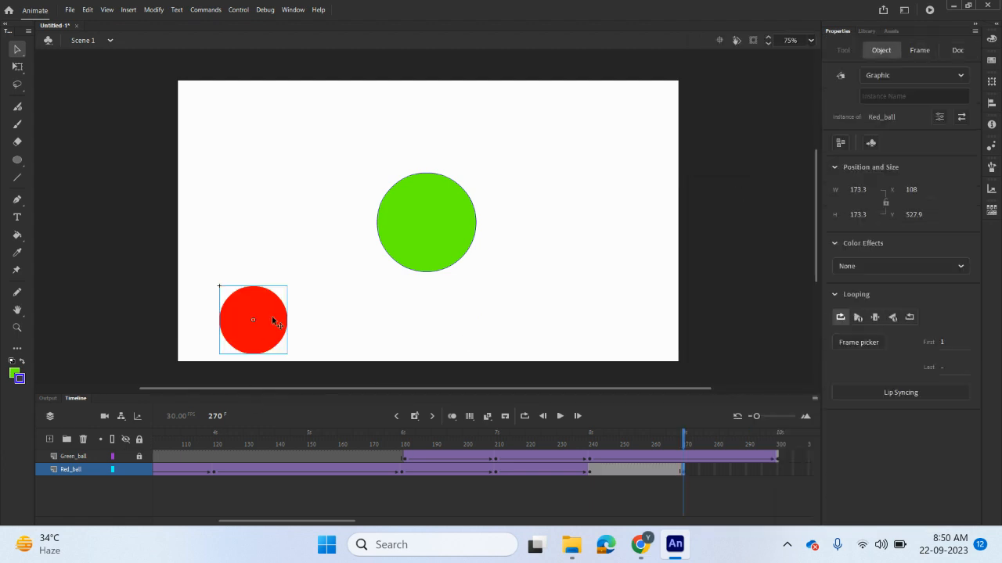
{"action": "left_click", "coordinate": [898, 268]}
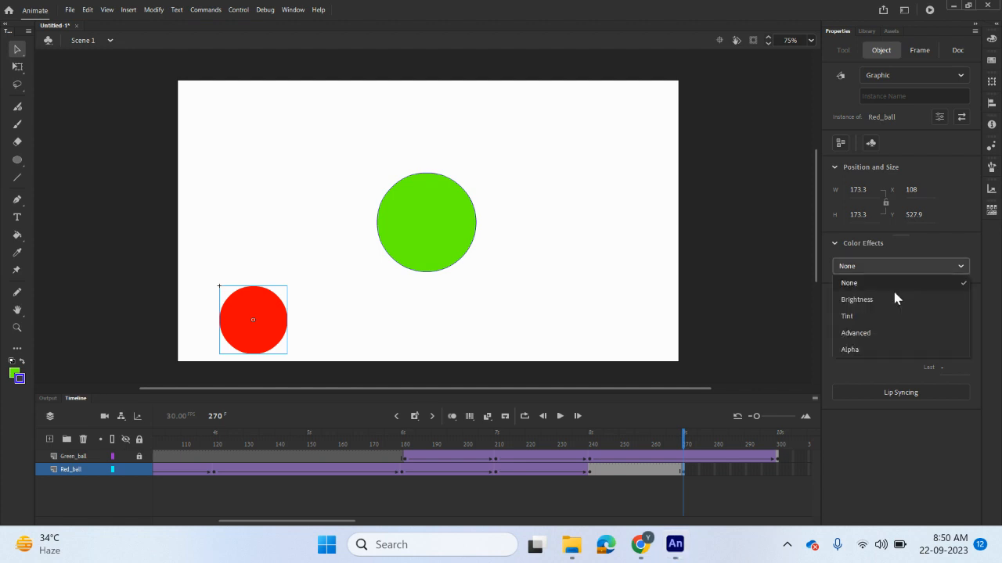
{"action": "left_click", "coordinate": [879, 348]}
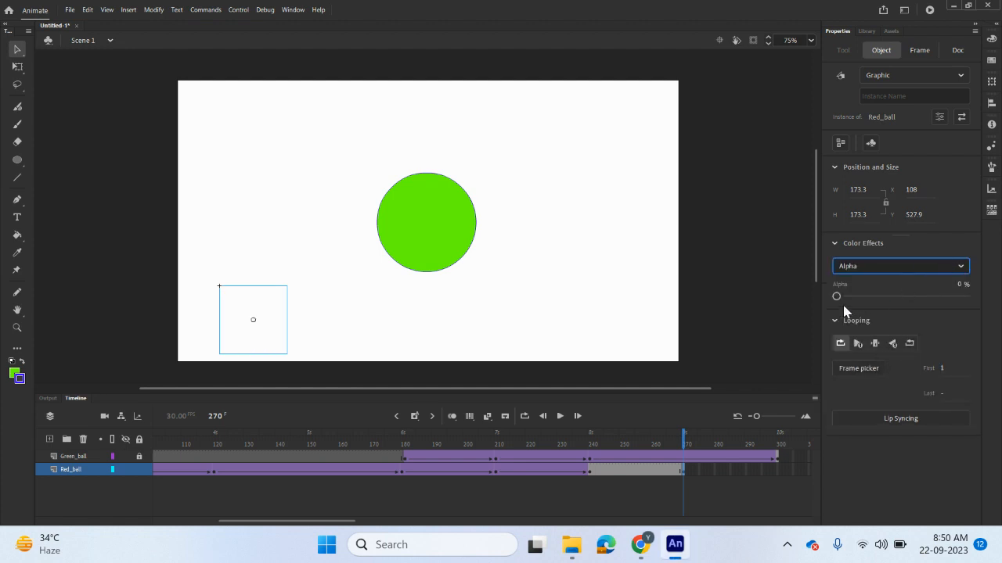
{"action": "mouse_move", "coordinate": [836, 297]}
{"action": "left_mouse_down"}
{"action": "mouse_move", "coordinate": [928, 297]}
{"action": "mouse_move", "coordinate": [839, 304]}
{"action": "left_mouse_up"}
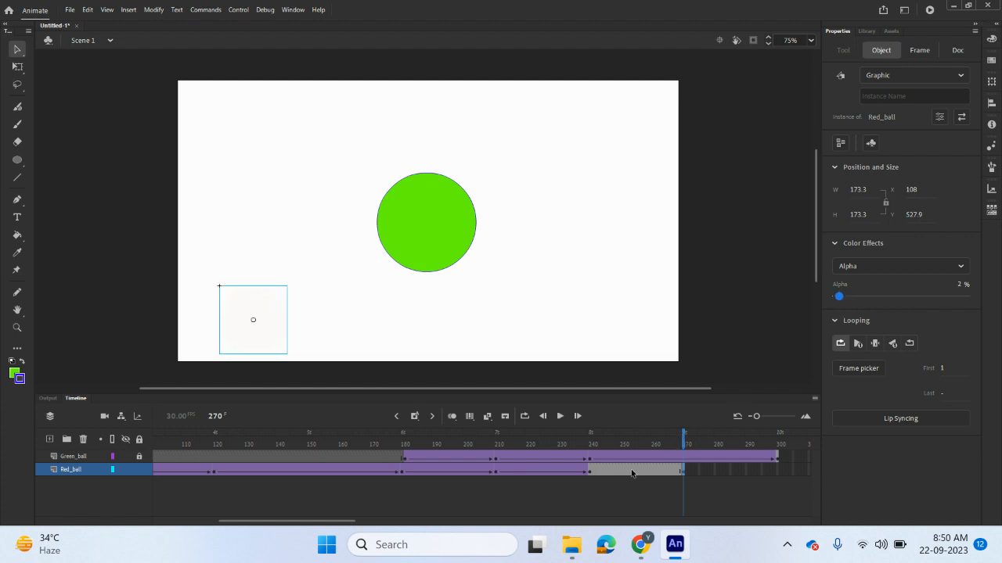
- Create a classic tween on Red_ball between frames 240 and 270, and scrub through the fade-out
{"action": "right_click", "coordinate": [632, 473]}
{"action": "left_click", "coordinate": [704, 42]}
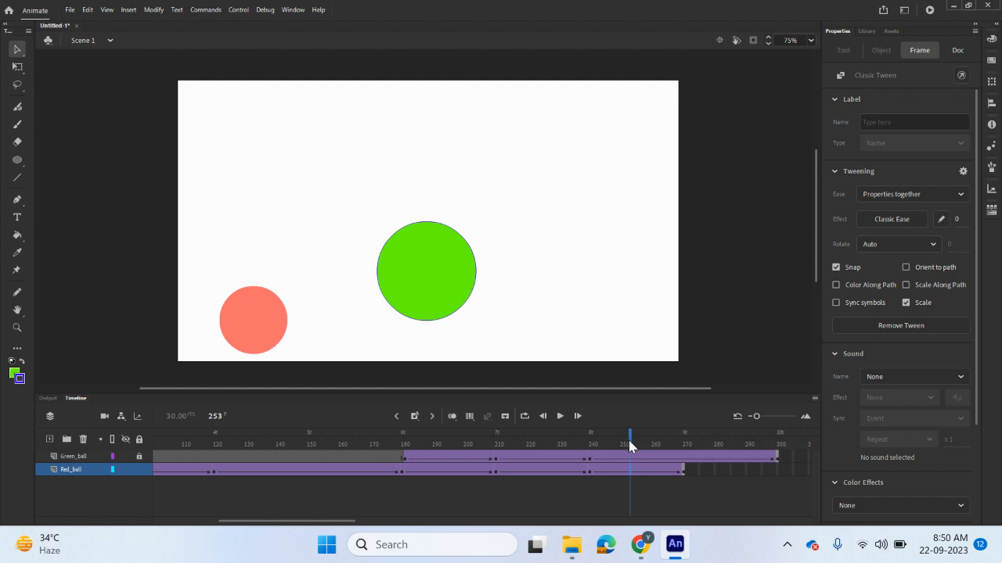
{"action": "left_click_drag", "start_coordinate": [629, 446], "coordinate": [683, 482]}
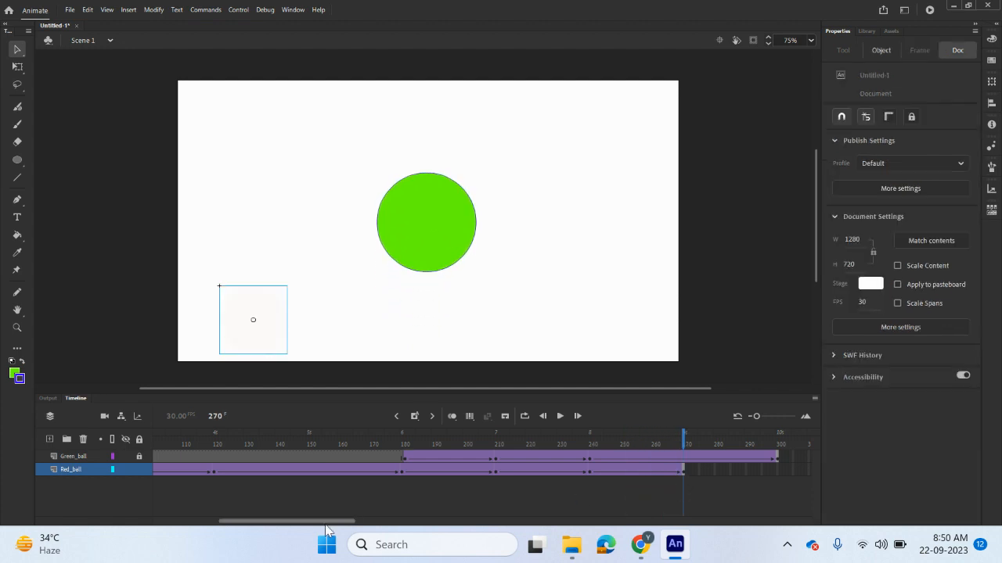
- Lock Red_ball, unlock Green_ball, and select the Green_ball keyframe at frame 300
{"action": "left_click_drag", "start_coordinate": [339, 522], "coordinate": [402, 523]}
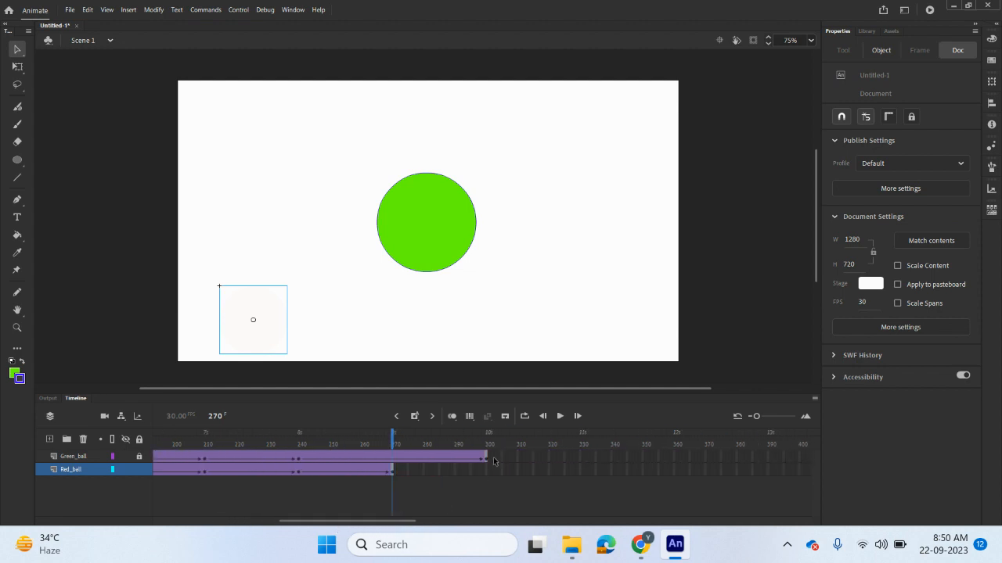
{"action": "left_click", "coordinate": [139, 469]}
{"action": "left_click", "coordinate": [74, 455]}
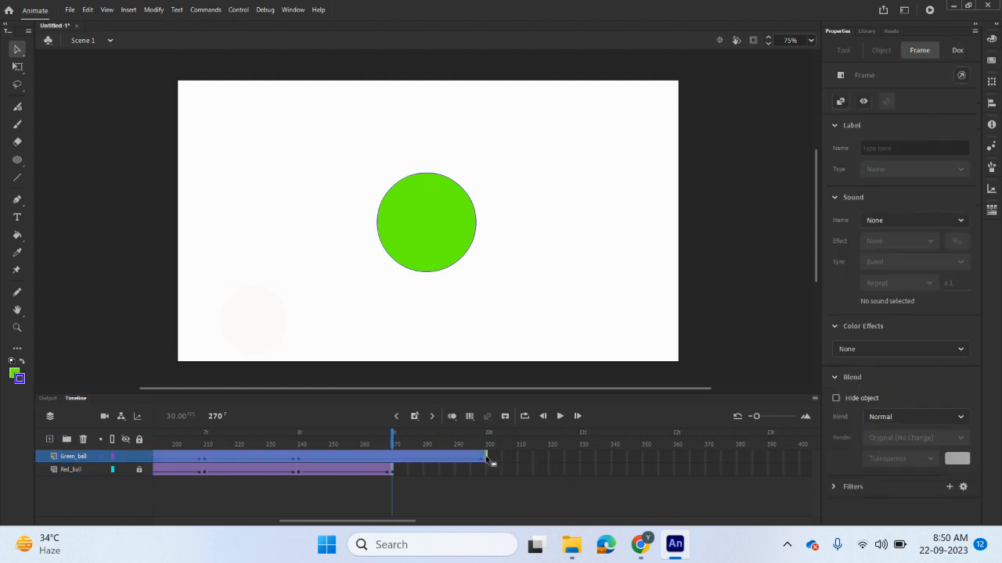
{"action": "left_click", "coordinate": [522, 467]}
{"action": "left_click", "coordinate": [487, 460]}
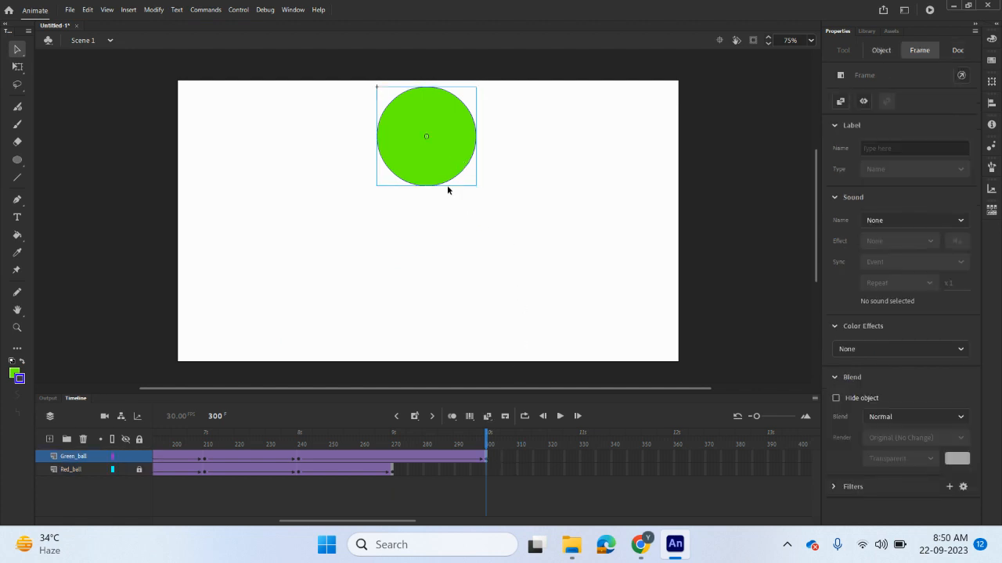
- Insert a keyframe on Green_ball at frame 330 and move the ball straight down to about Y 244, mid-stage
{"action": "left_click", "coordinate": [581, 461]}
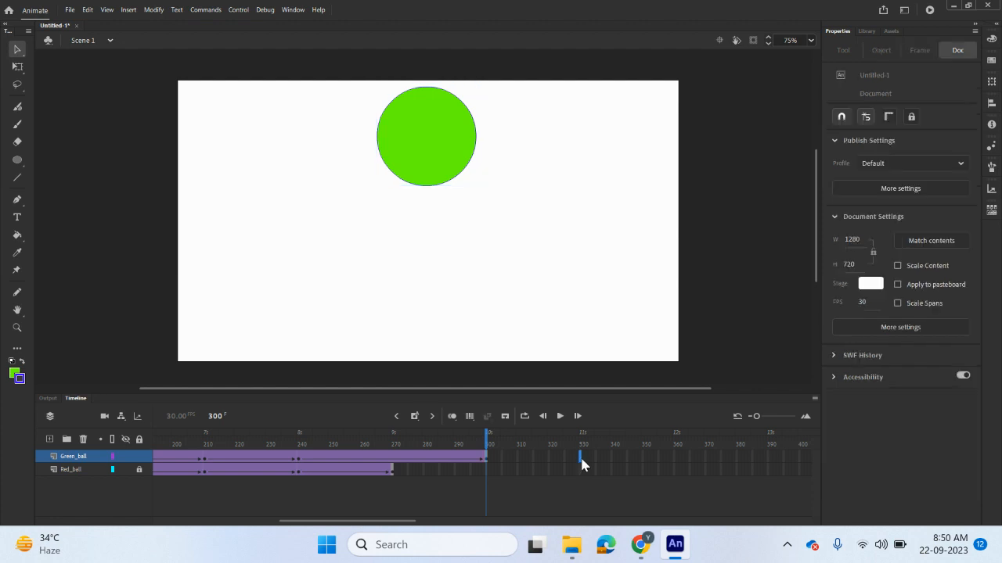
{"action": "right_click", "coordinate": [581, 462]}
{"action": "left_click", "coordinate": [683, 161]}
{"action": "left_click_drag", "start_coordinate": [412, 166], "coordinate": [425, 249]}
- Create a classic tween on Green_ball between frames 300 and 330, and scrub to frame 330
{"action": "right_click", "coordinate": [539, 464]}
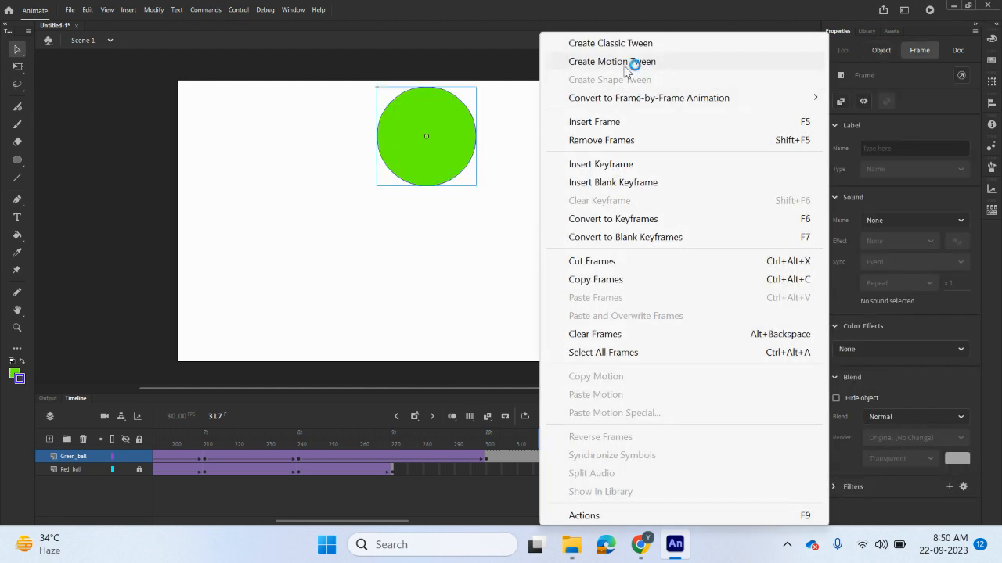
{"action": "left_click", "coordinate": [633, 43]}
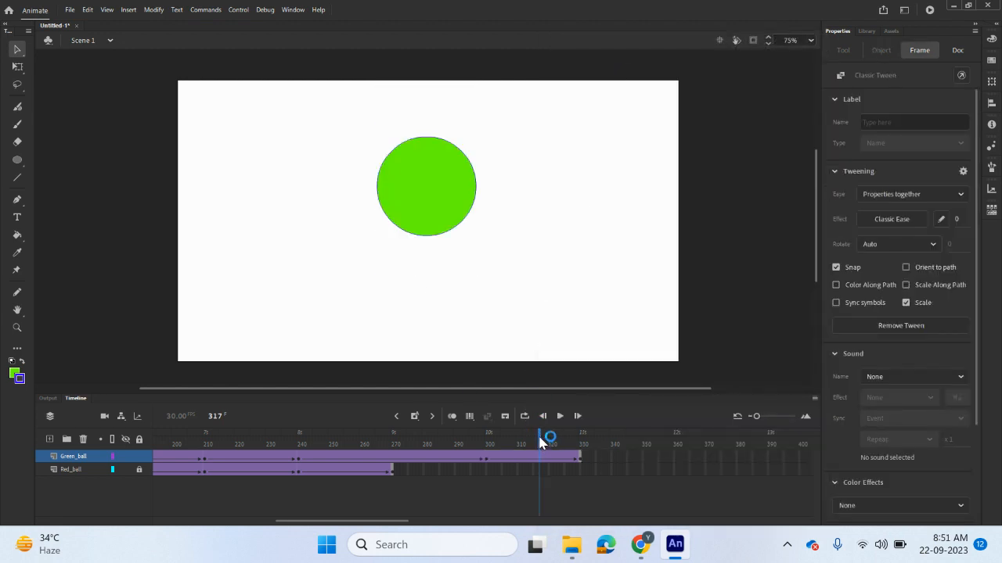
{"action": "left_click_drag", "start_coordinate": [539, 442], "coordinate": [583, 478]}
{"action": "left_click", "coordinate": [583, 477]}
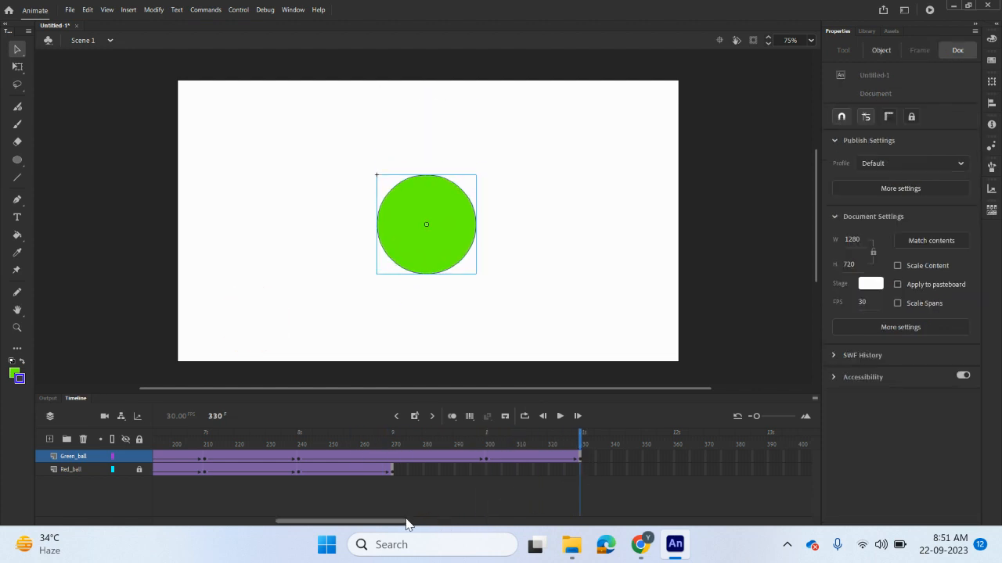
- Insert a keyframe on Green_ball at frame 360 and enlarge the ball about its center to about 612 by 586 px
{"action": "left_click_drag", "start_coordinate": [407, 521], "coordinate": [436, 526]}
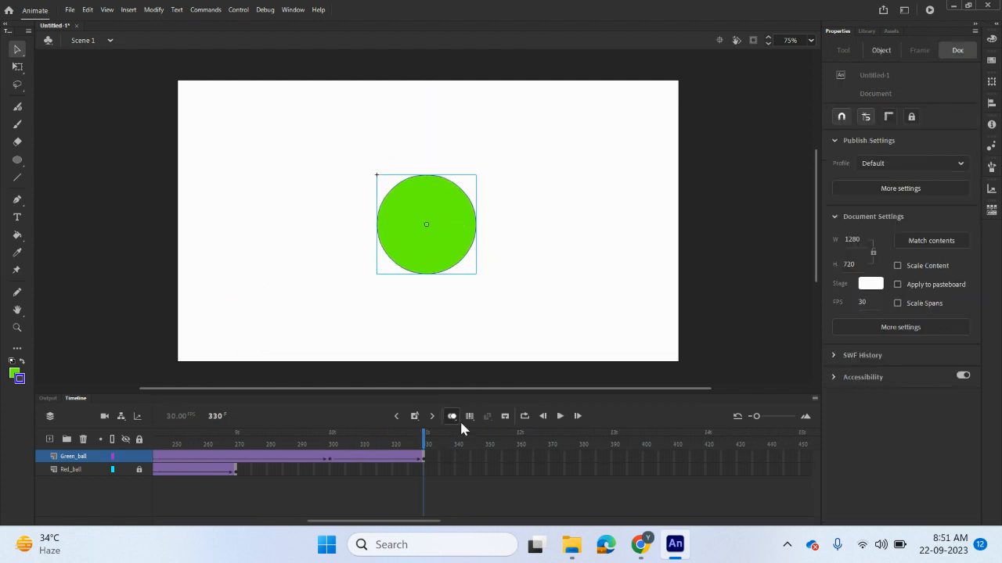
{"action": "right_click", "coordinate": [517, 458]}
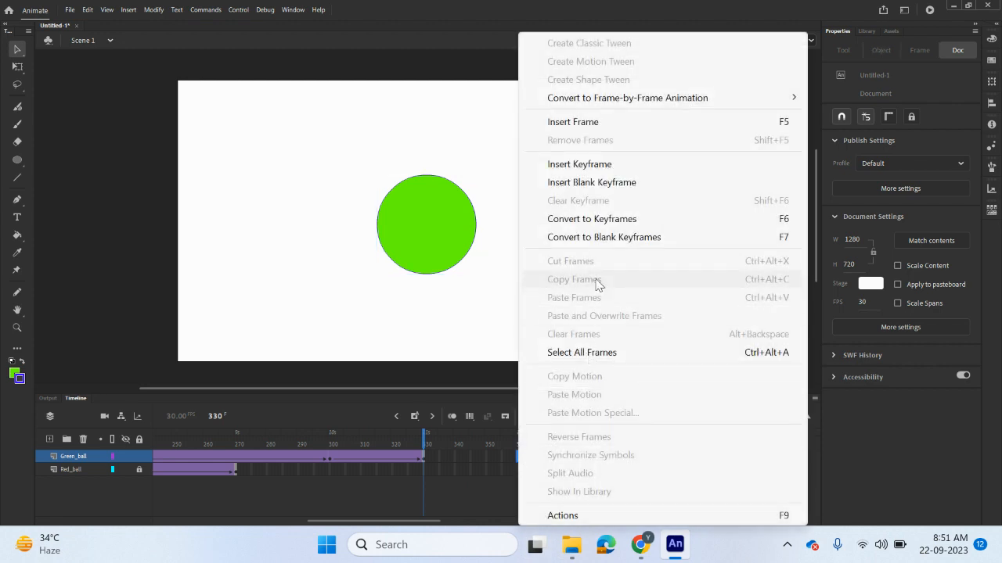
{"action": "left_click", "coordinate": [586, 165]}
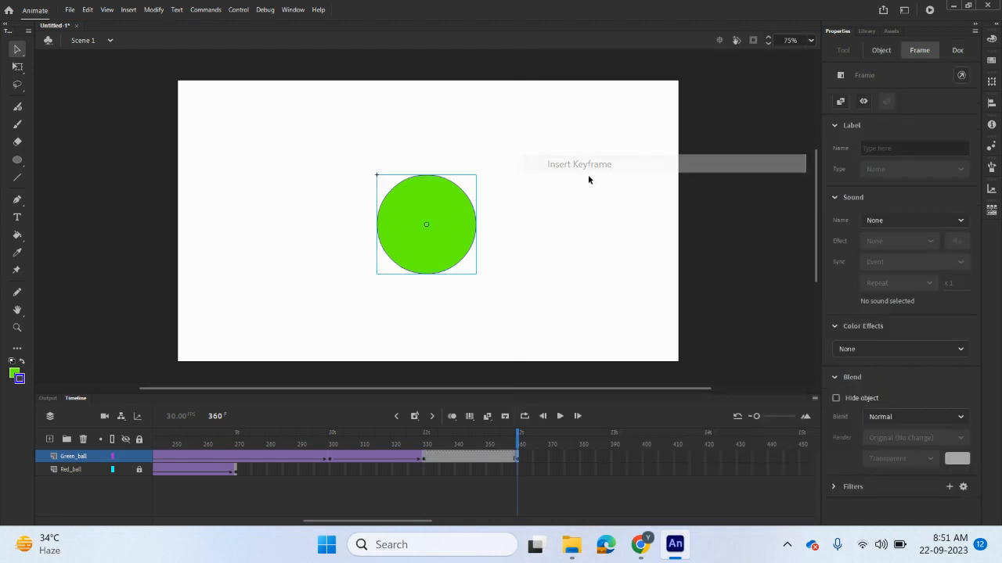
{"action": "left_click", "coordinate": [17, 66]}
{"action": "left_click", "coordinate": [439, 260]}
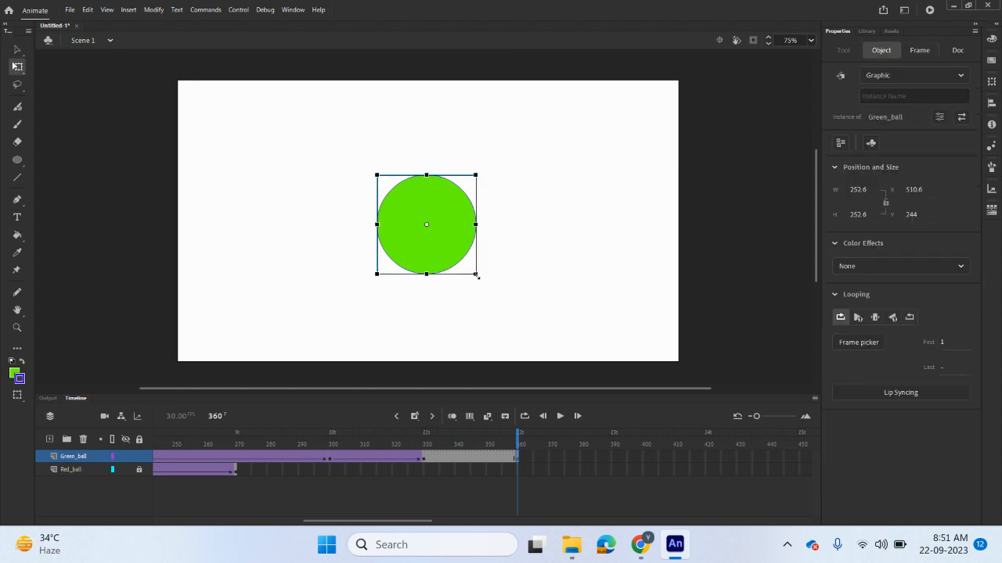
{"action": "left_click_drag", "start_coordinate": [479, 276], "coordinate": [550, 341]}
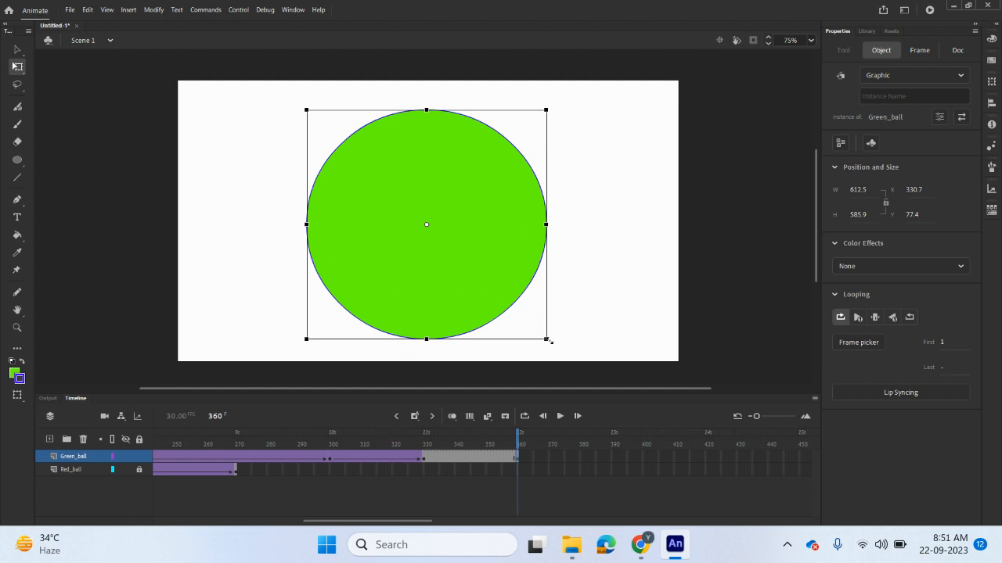
- Create a classic tween on Green_ball between frames 330 and 360, and scrub through the growth to frame 360
{"action": "right_click", "coordinate": [459, 460]}
{"action": "left_click", "coordinate": [524, 42]}
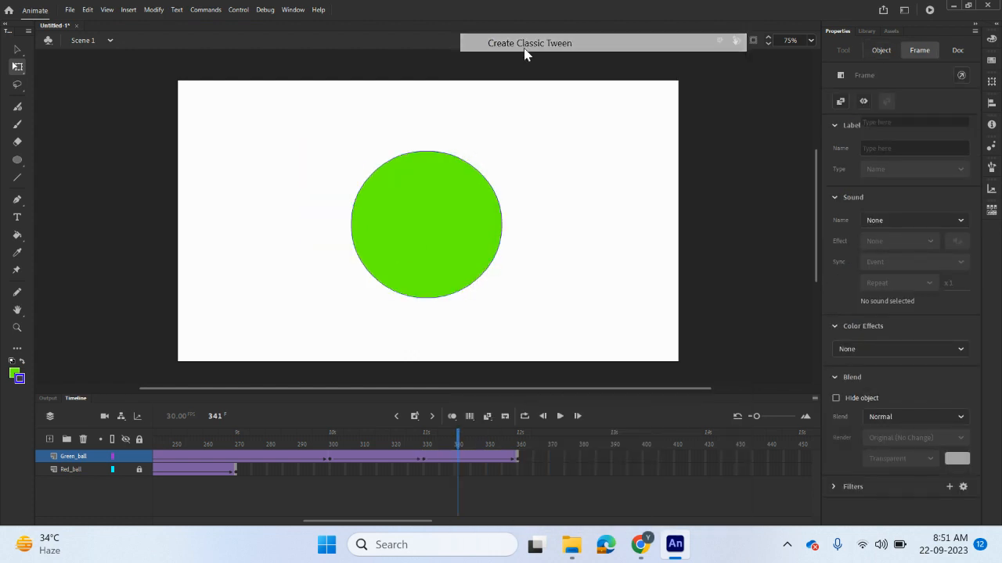
{"action": "left_click_drag", "start_coordinate": [464, 437], "coordinate": [523, 468]}
- Apply a yellow Tint color effect at 100% to the green ball at frame 360 and scrub to check the color change
{"action": "left_click", "coordinate": [493, 289]}
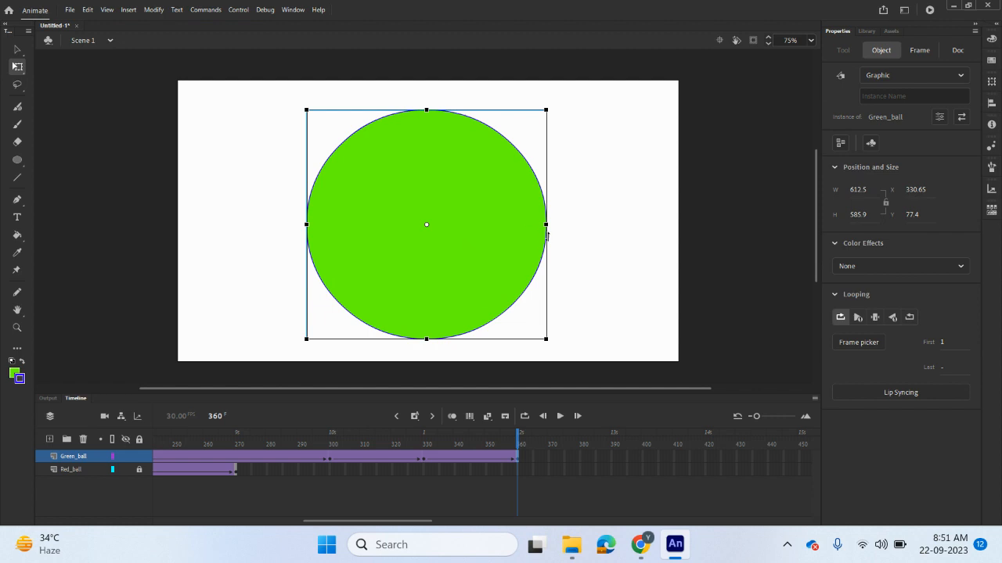
{"action": "left_click", "coordinate": [845, 267]}
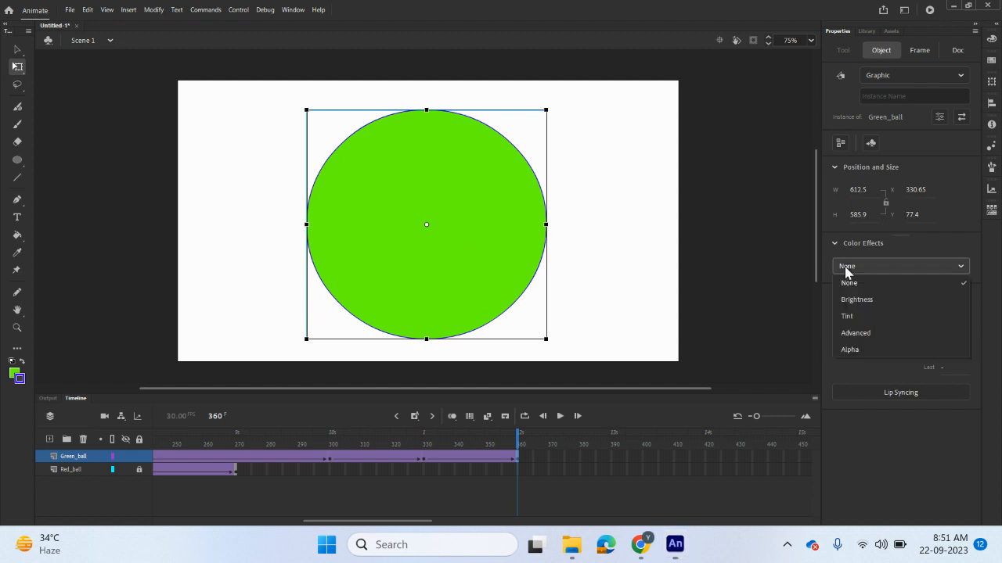
{"action": "left_click", "coordinate": [847, 317]}
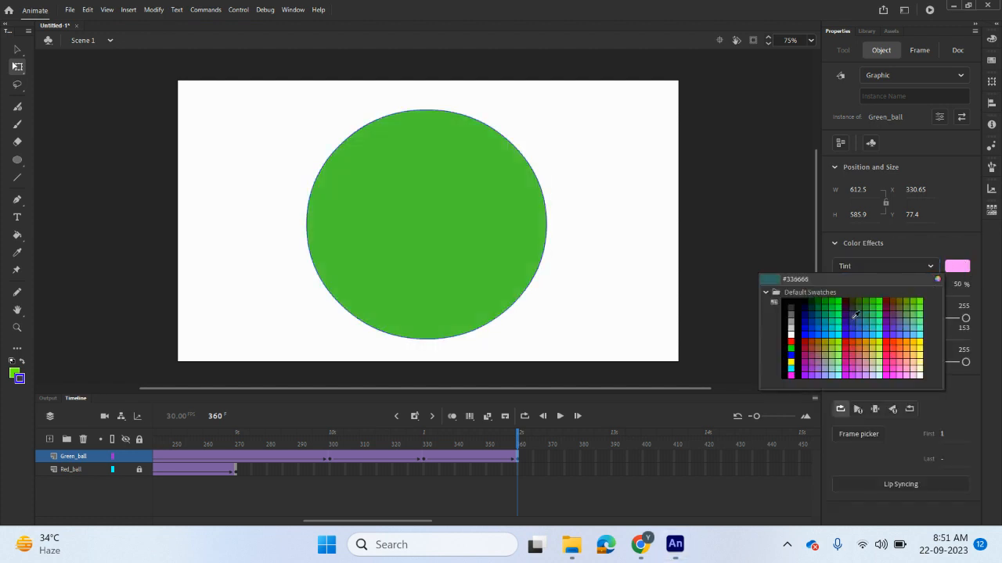
{"action": "left_click", "coordinate": [792, 359]}
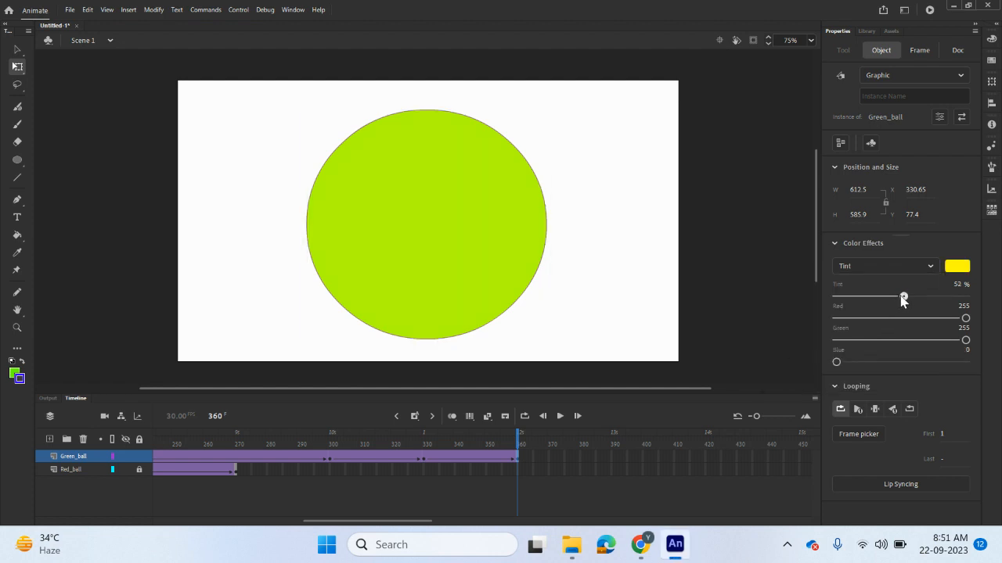
{"action": "left_click_drag", "start_coordinate": [901, 297], "coordinate": [973, 302]}
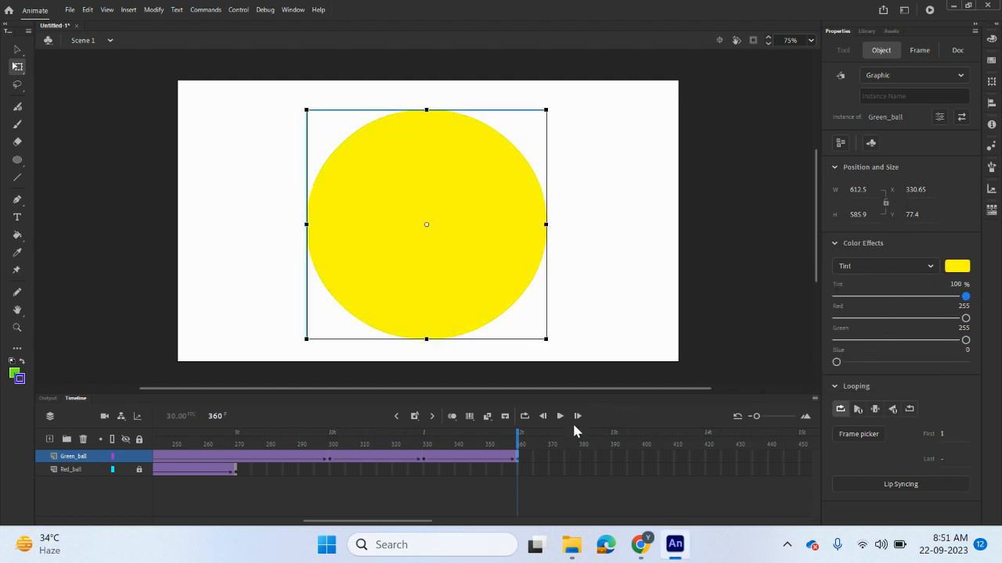
{"action": "mouse_move", "coordinate": [519, 439]}
{"action": "left_mouse_down"}
{"action": "mouse_move", "coordinate": [418, 440]}
{"action": "mouse_move", "coordinate": [529, 456]}
{"action": "left_mouse_up"}
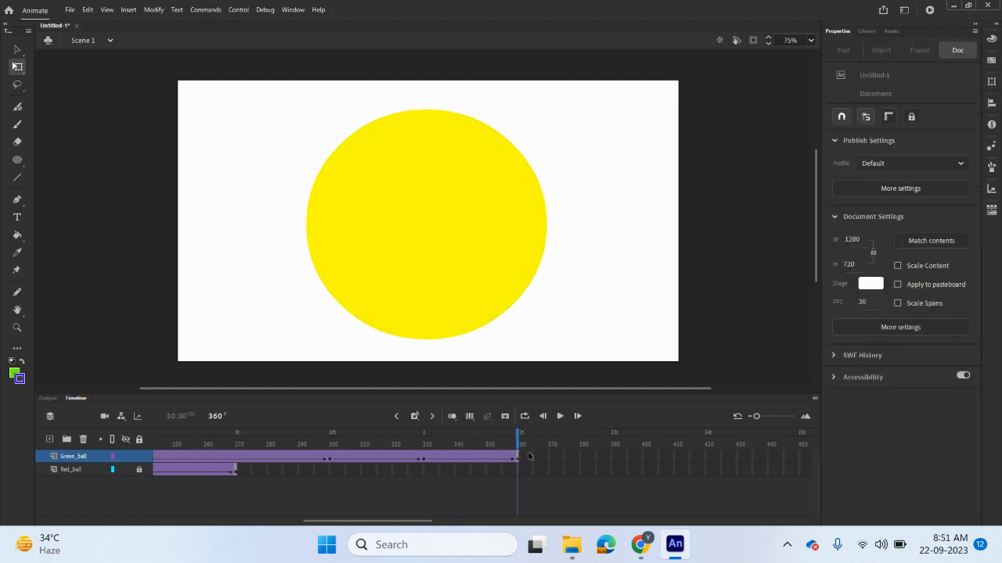
- Insert a keyframe on Green_ball at frame 390 and enlarge the ball about its center to about 970 by 909 px
{"action": "right_click", "coordinate": [611, 454]}
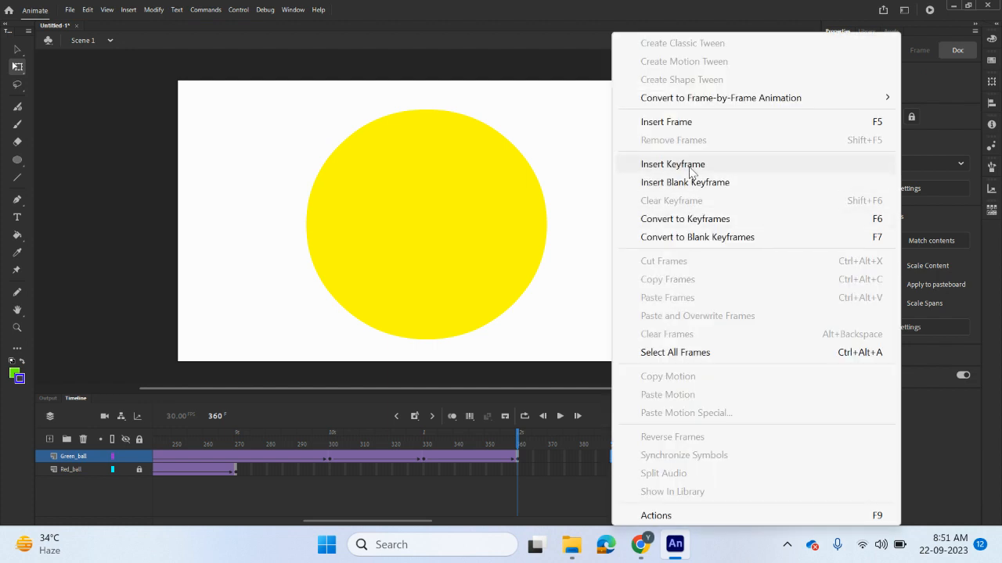
{"action": "left_click", "coordinate": [673, 162]}
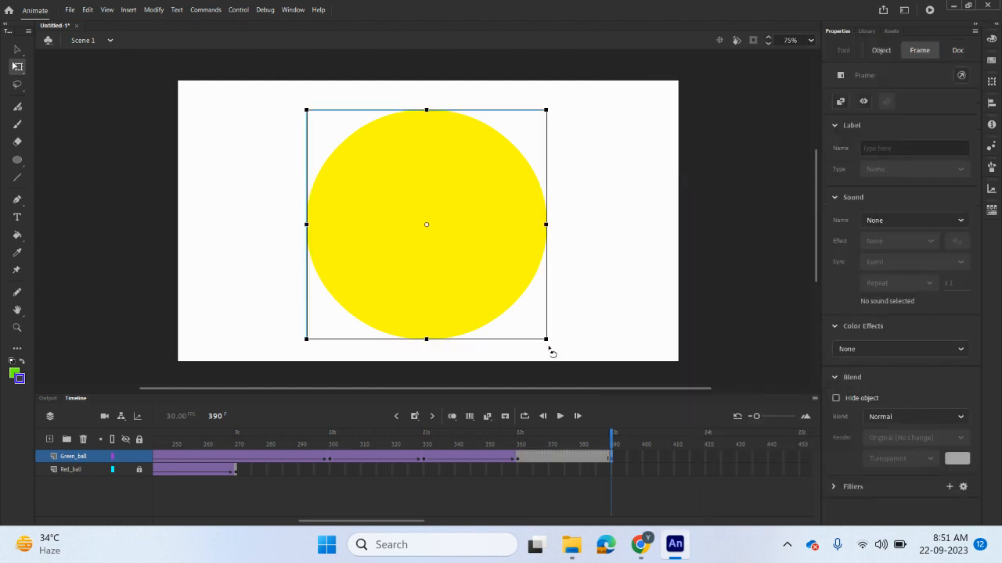
{"action": "left_click_drag", "start_coordinate": [548, 340], "coordinate": [618, 407]}
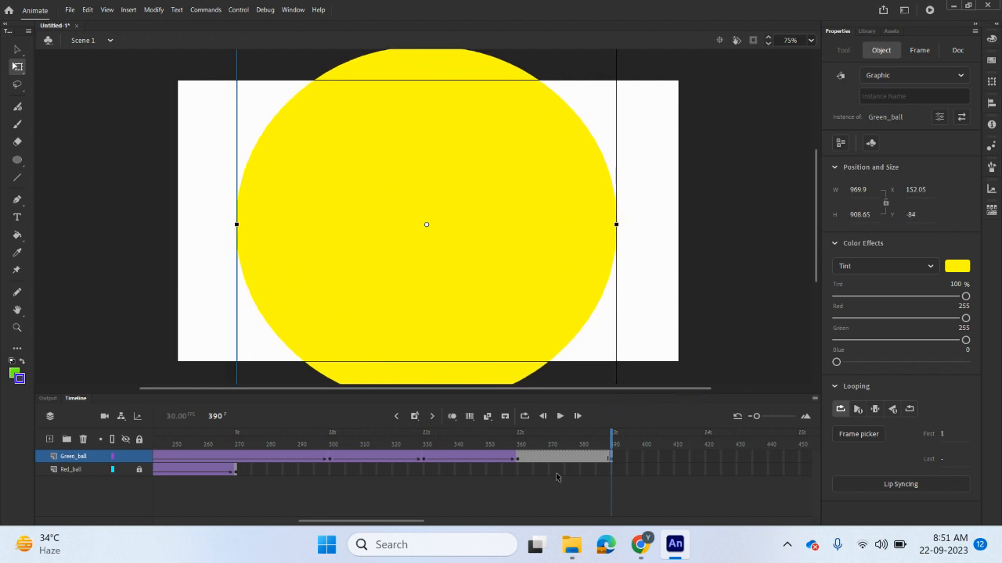
- Change the ball's color effect at frame 390 from Tint to Alpha and set it to 0%
{"action": "left_click", "coordinate": [894, 267]}
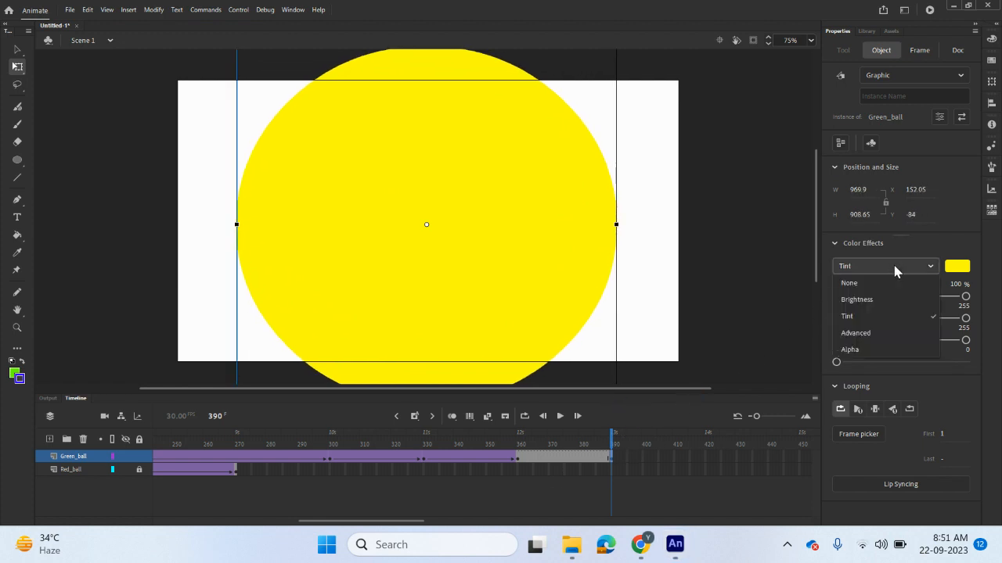
{"action": "left_click", "coordinate": [858, 348]}
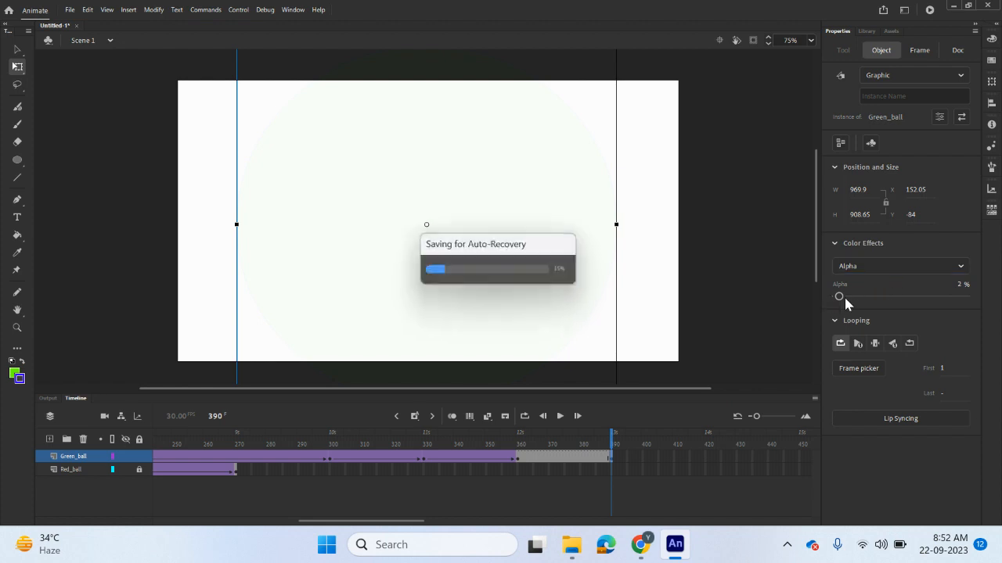
{"action": "mouse_move", "coordinate": [842, 301]}
{"action": "left_mouse_down"}
{"action": "mouse_move", "coordinate": [888, 296]}
{"action": "mouse_move", "coordinate": [834, 296]}
{"action": "left_mouse_up"}
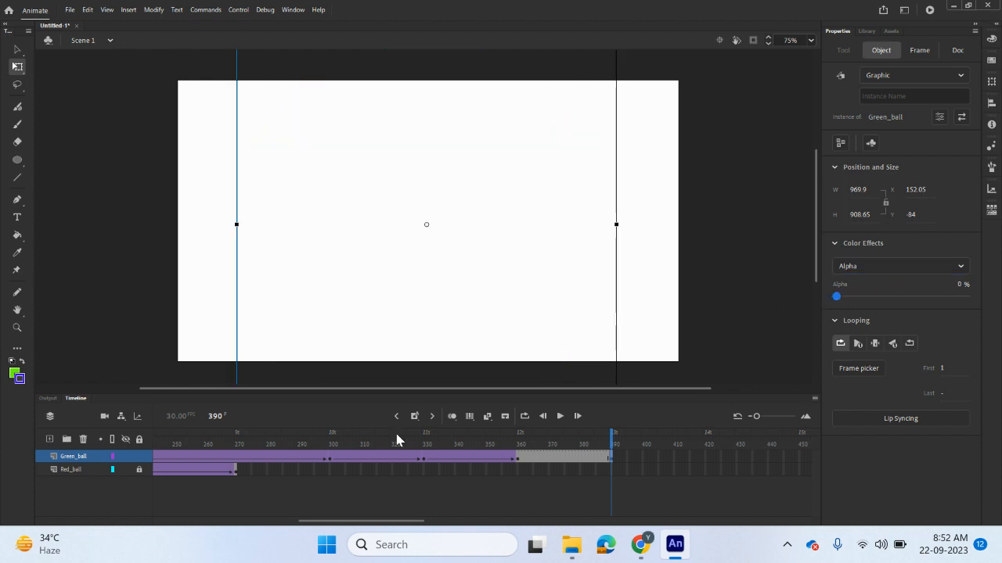
- Create a classic tween on Green_ball between frames 360 and 390, and scrub through the fade-out
{"action": "right_click", "coordinate": [546, 457]}
{"action": "left_click", "coordinate": [649, 39]}
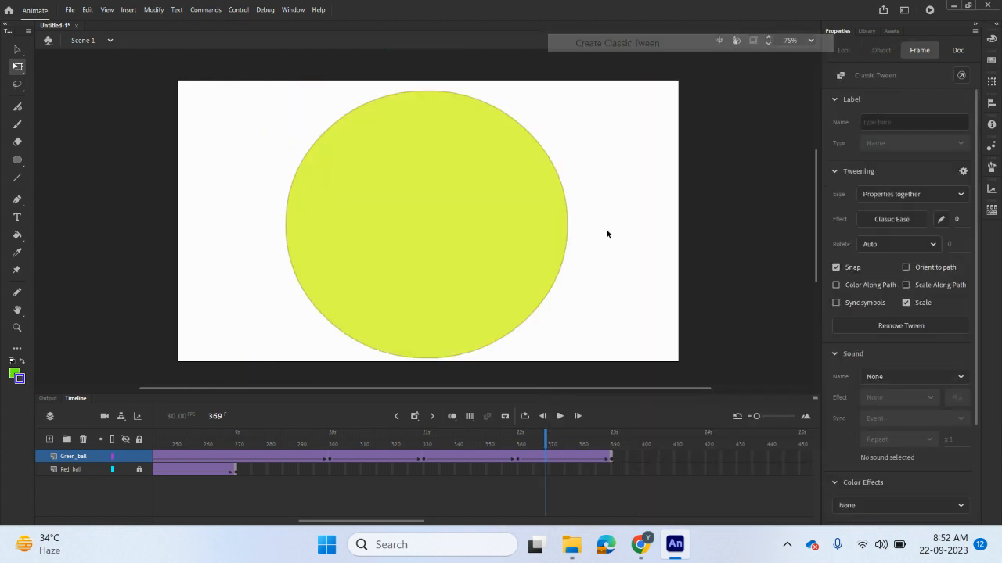
{"action": "left_click_drag", "start_coordinate": [548, 444], "coordinate": [614, 507]}
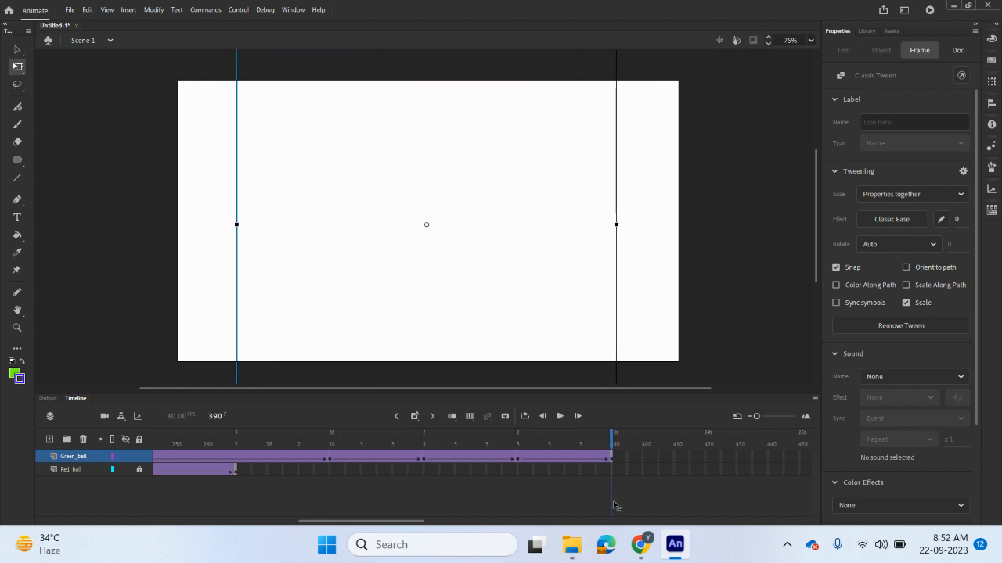
- Test the movie to watch the whole animation, and close the preview window
{"action": "left_click", "coordinate": [239, 10]}
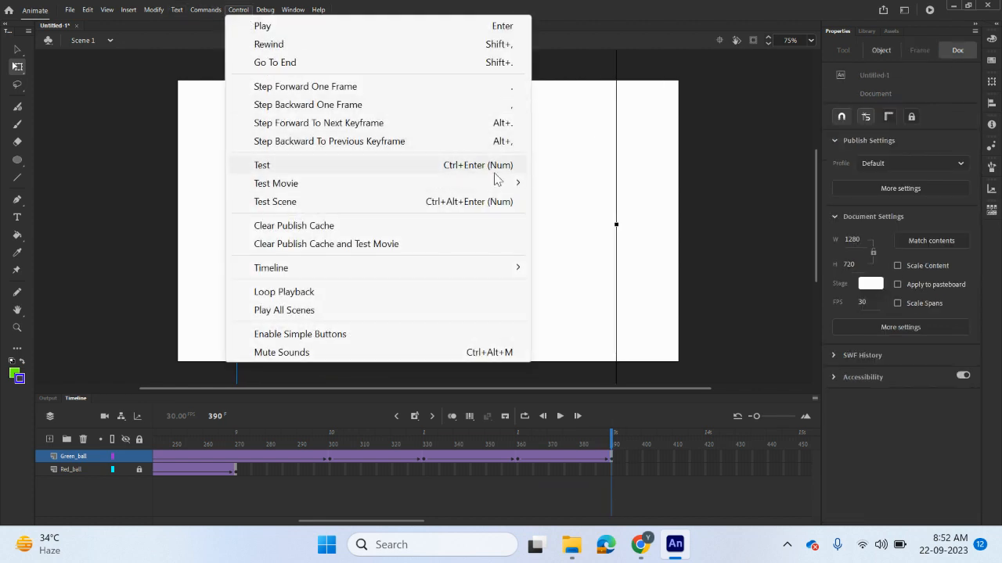
{"action": "mouse_move", "coordinate": [493, 187]}
{"action": "left_click", "coordinate": [583, 189]}
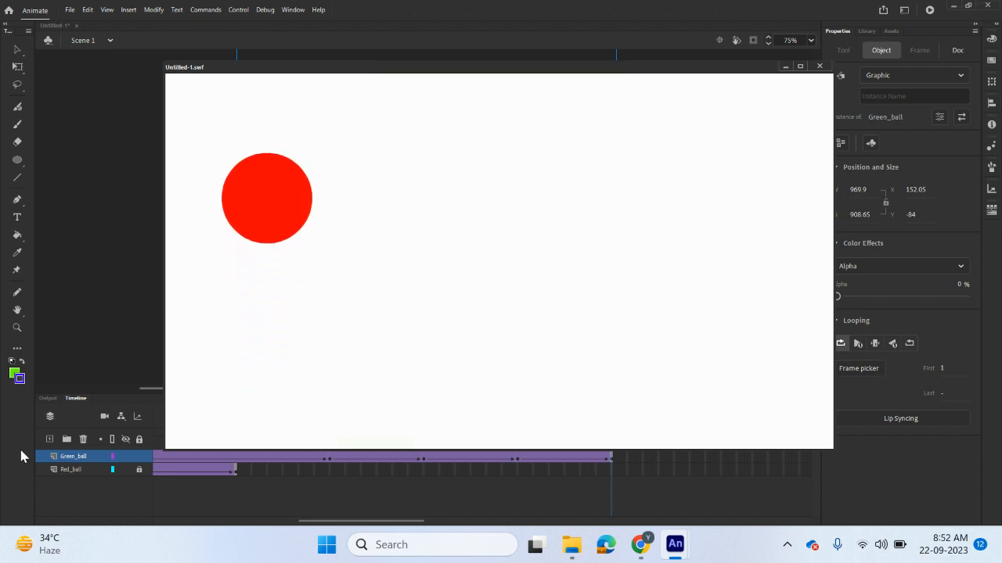
{"action": "left_click", "coordinate": [819, 66]}
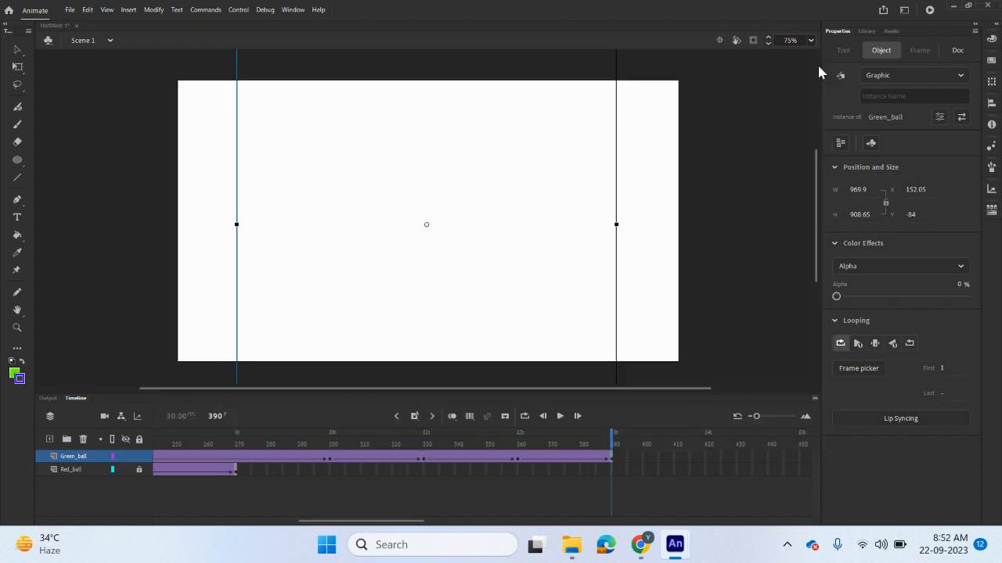
- Return to the start of the timeline, add a new layer above Green_ball, and name it Square
{"action": "left_click_drag", "start_coordinate": [415, 522], "coordinate": [266, 562]}
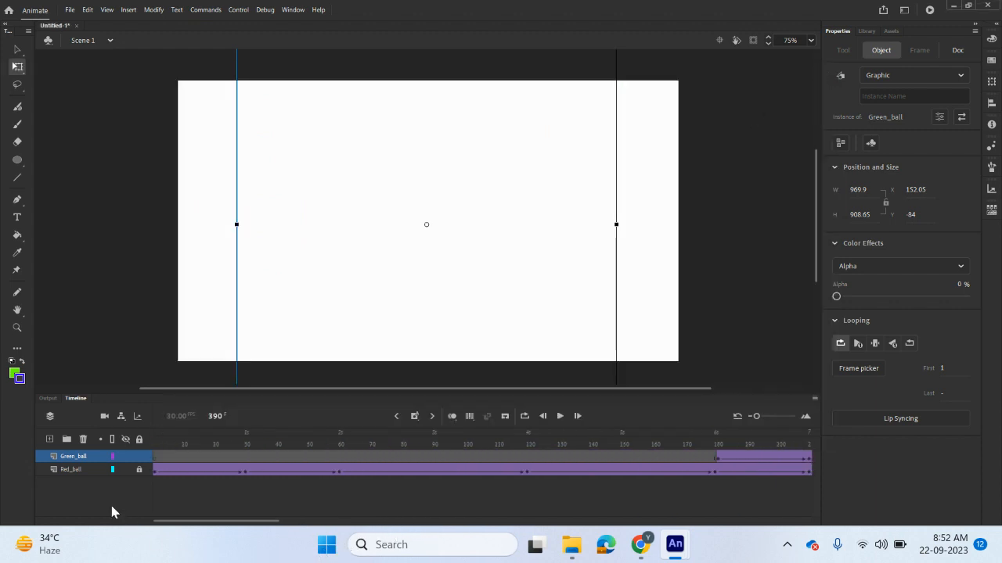
{"action": "left_click", "coordinate": [49, 439]}
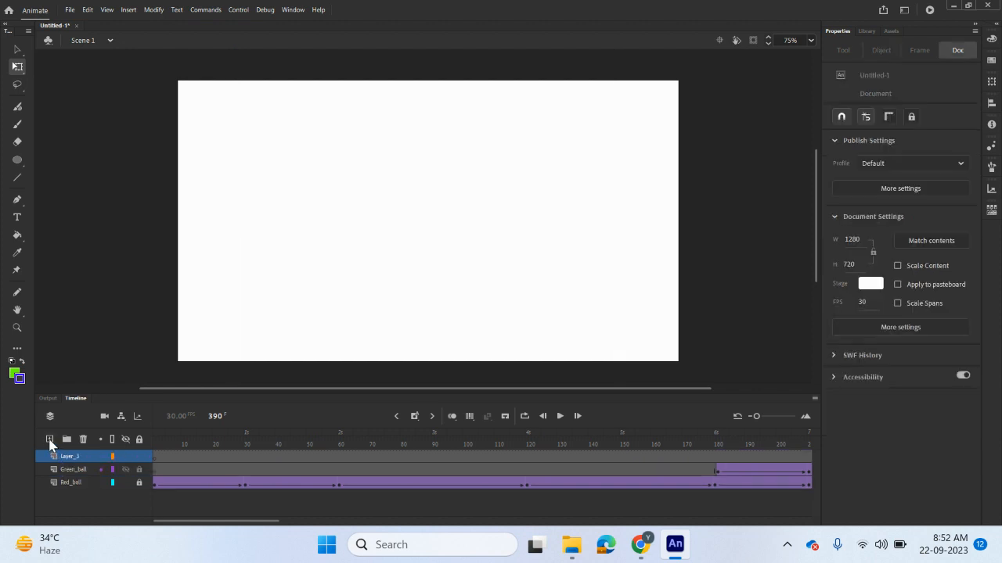
{"action": "double_click", "coordinate": [71, 456]}
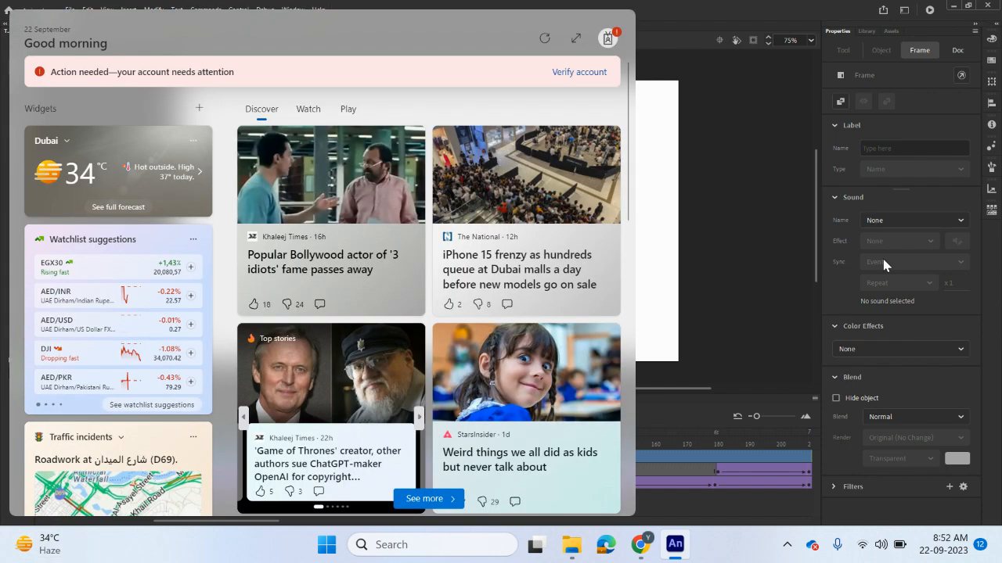
{"action": "left_click", "coordinate": [756, 265]}
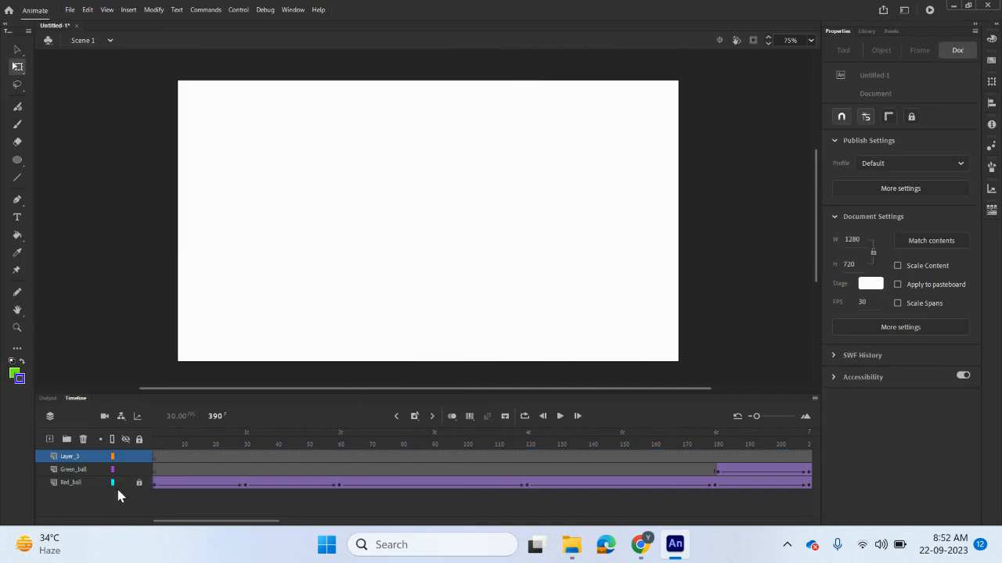
{"action": "double_click", "coordinate": [73, 456]}
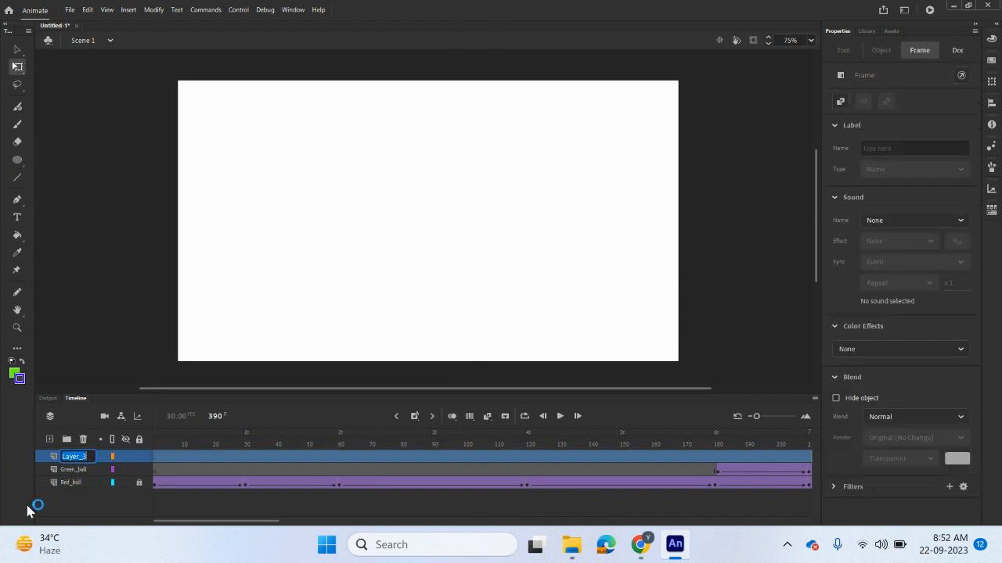
{"action": "type", "text": "Square"}
- Lock and hide the Green_ball and Red_ball layers, and insert a keyframe at frame 91 on the Square layer
{"action": "left_click", "coordinate": [436, 460]}
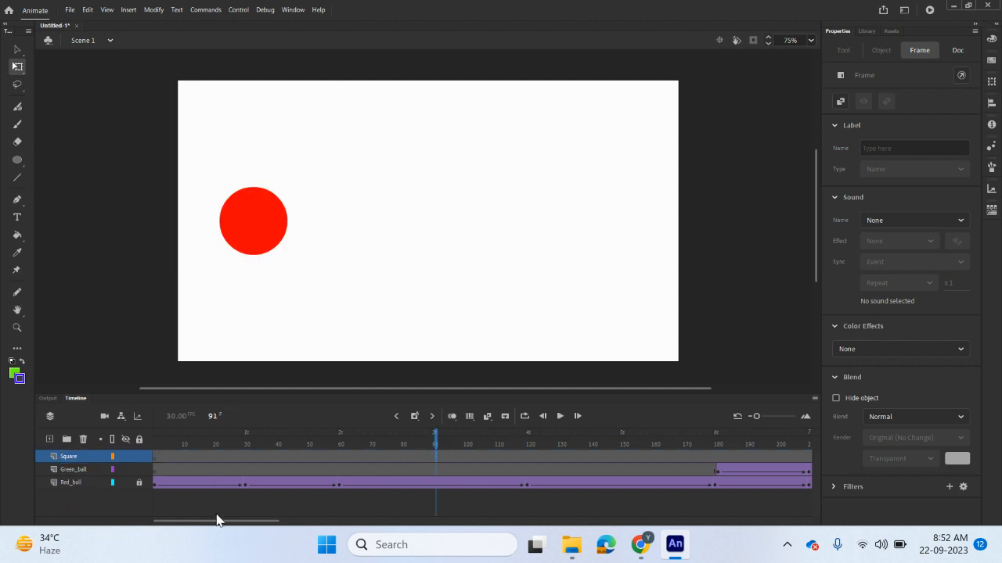
{"action": "left_click", "coordinate": [139, 482]}
{"action": "left_click", "coordinate": [125, 482]}
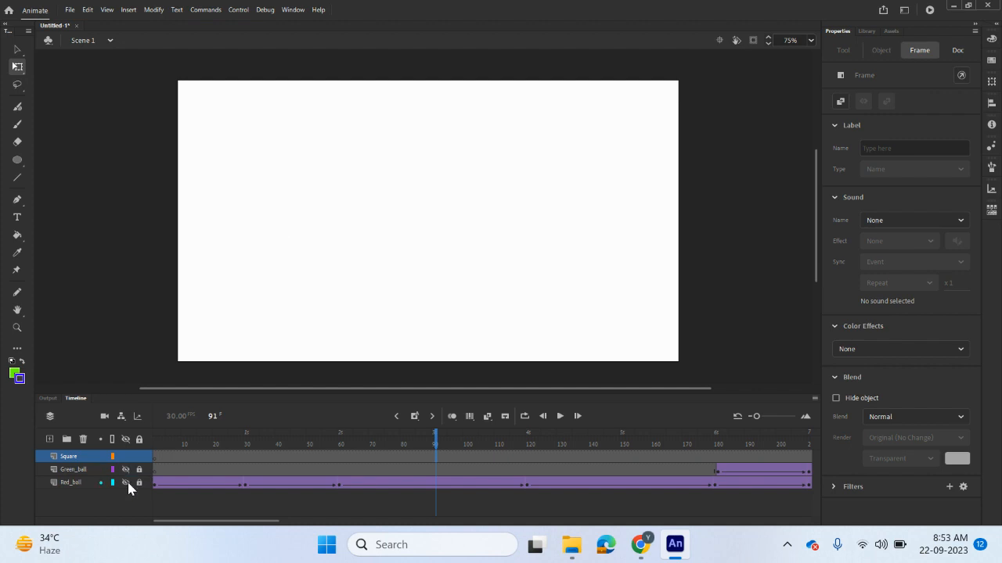
{"action": "right_click", "coordinate": [436, 458]}
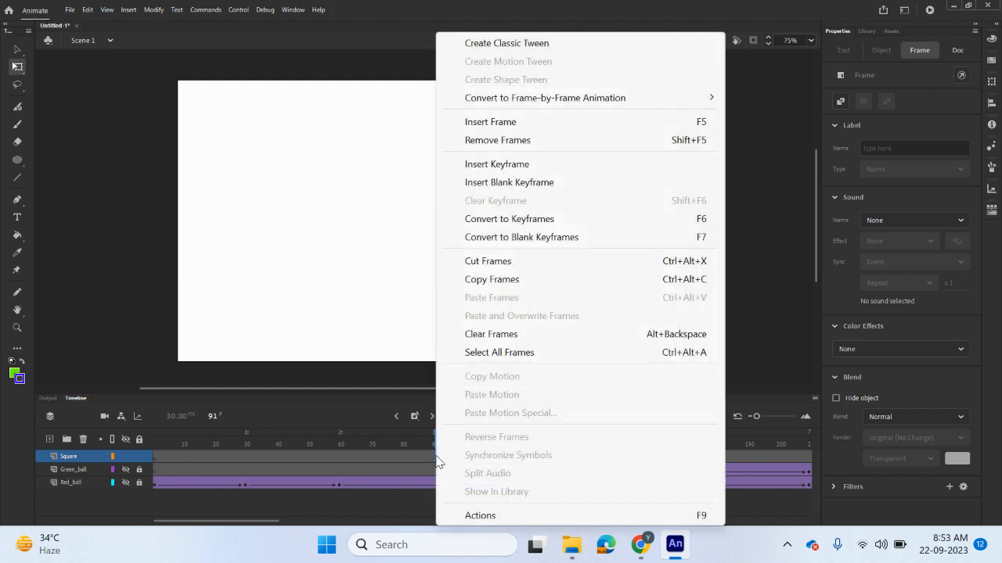
{"action": "left_click", "coordinate": [522, 166]}
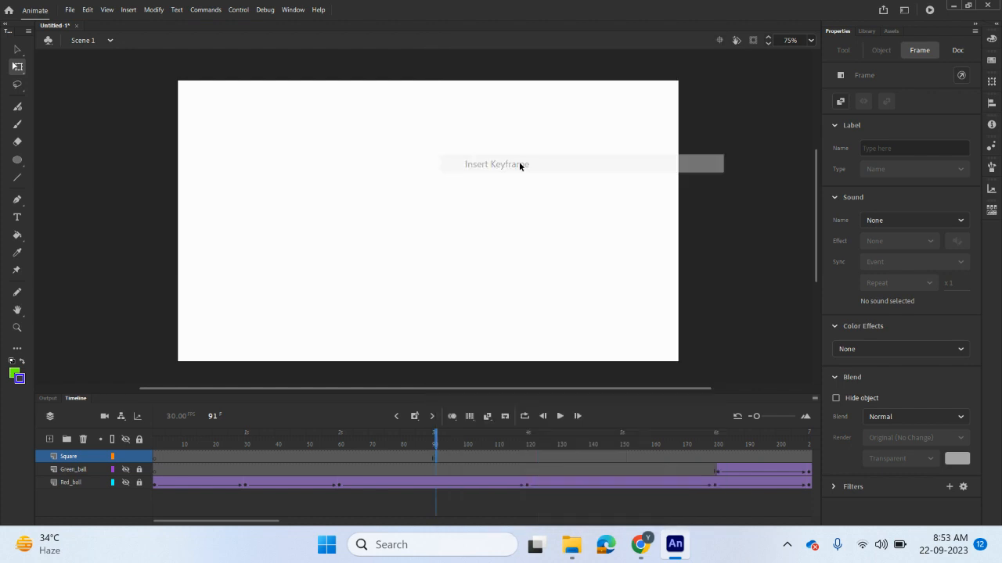
- Draw a square about 81 px wide with the Rectangle tool near the stage's upper-left corner
{"action": "left_click", "coordinate": [18, 160]}
{"action": "left_click", "coordinate": [63, 160]}
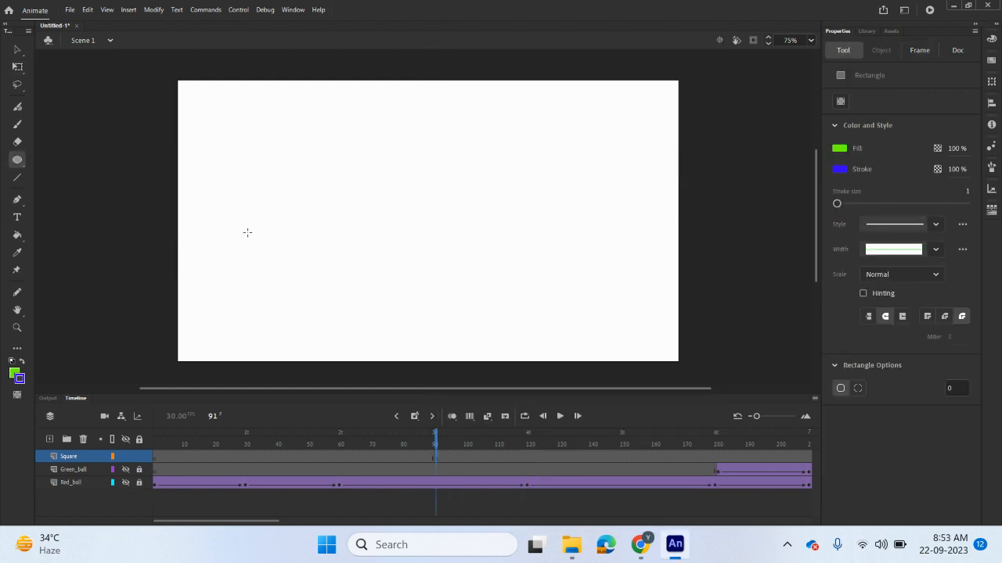
{"action": "left_click_drag", "start_coordinate": [187, 88], "coordinate": [219, 120]}
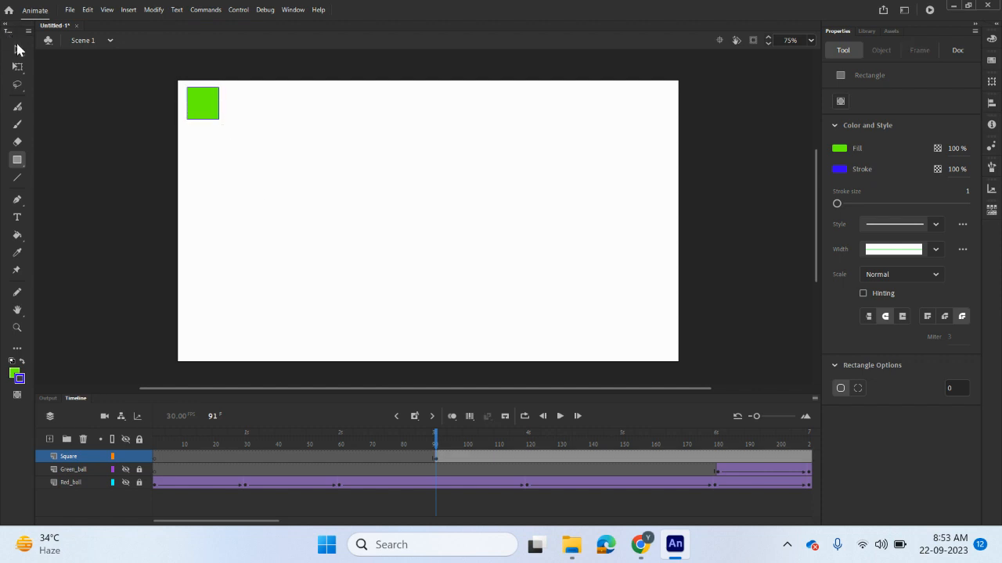
- Recolor the whole square with a magenta stroke and a cyan #00FFFF fill, and deselect it
{"action": "left_click", "coordinate": [17, 49]}
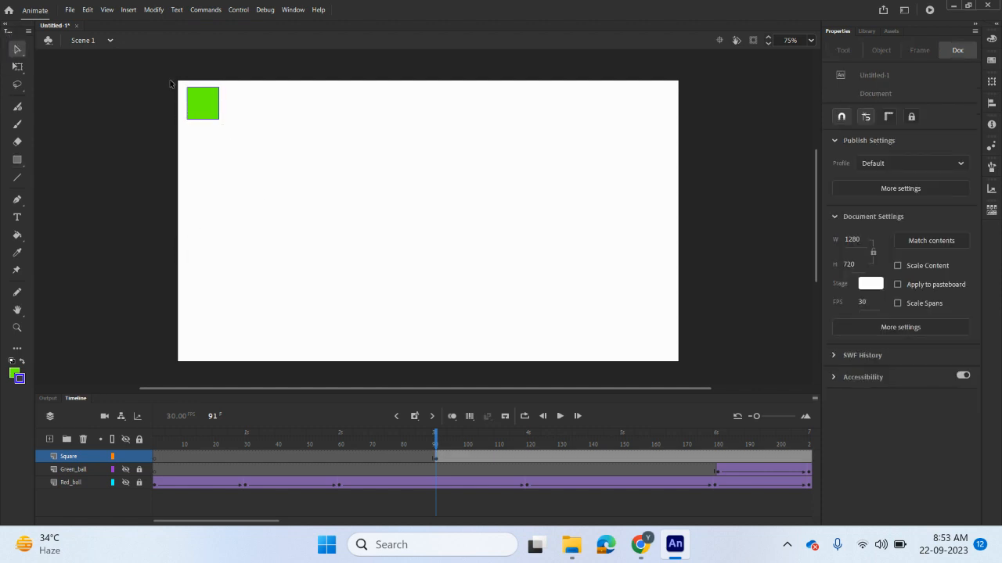
{"action": "left_click_drag", "start_coordinate": [170, 83], "coordinate": [229, 134]}
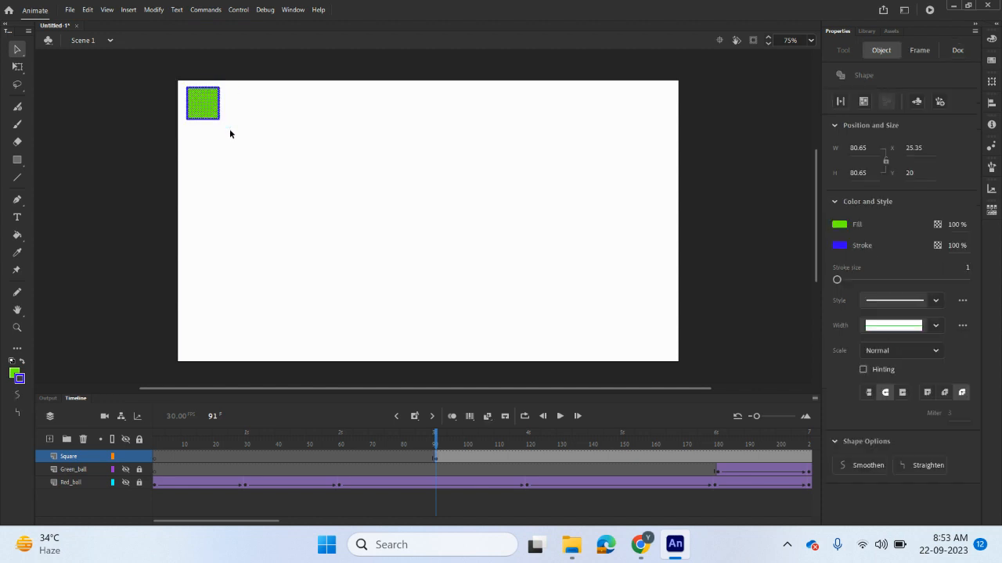
{"action": "left_click", "coordinate": [20, 380]}
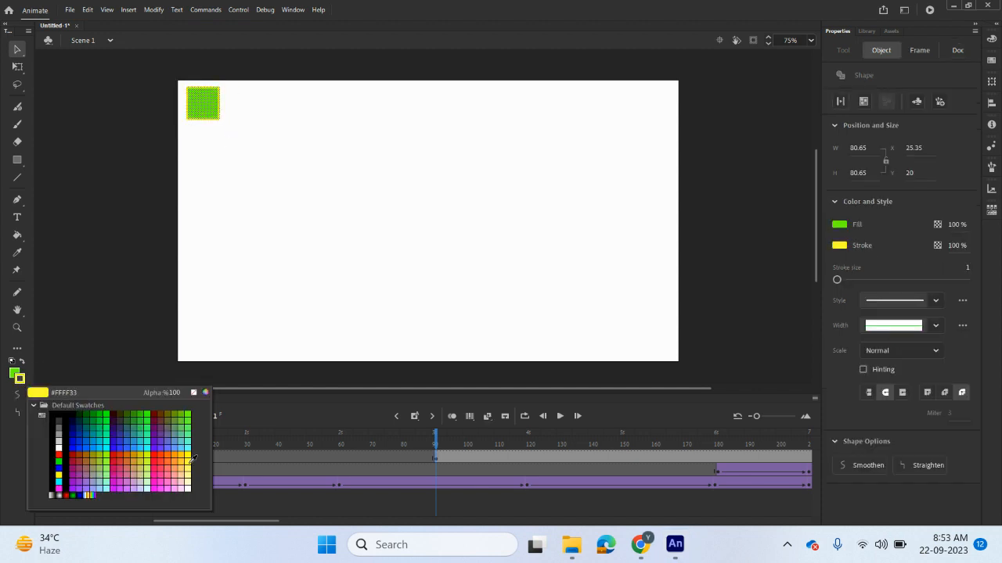
{"action": "left_click", "coordinate": [159, 486]}
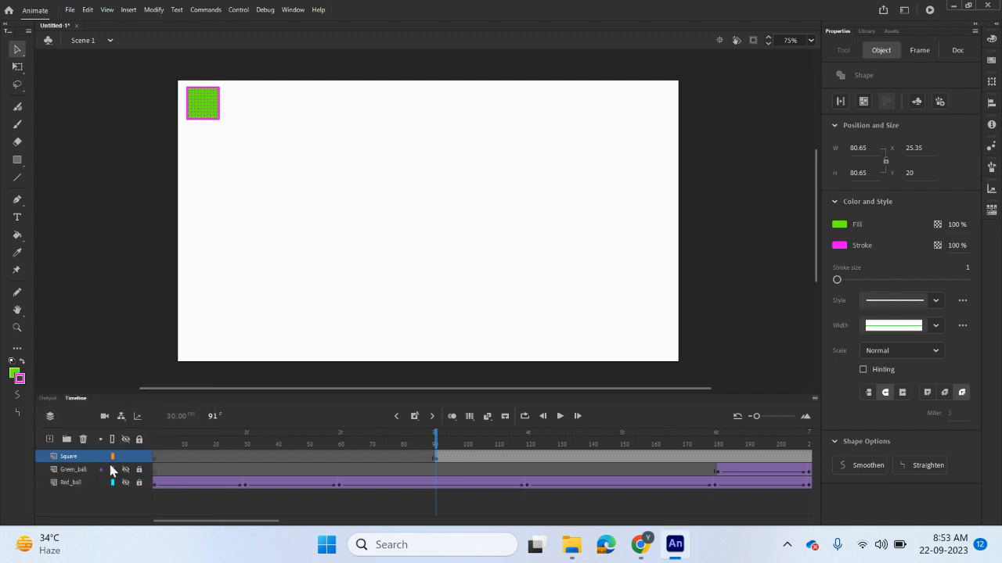
{"action": "left_click", "coordinate": [14, 374]}
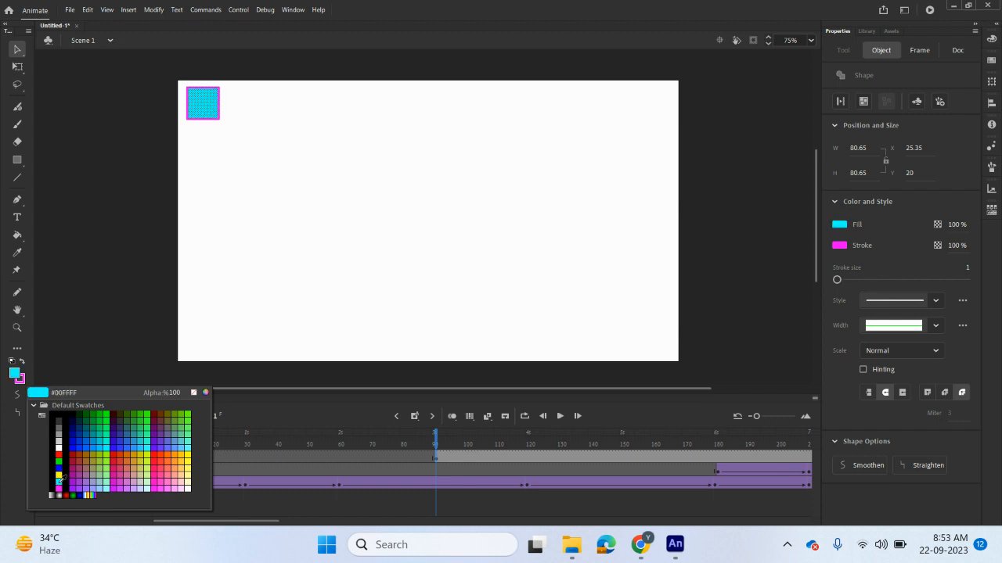
{"action": "left_click", "coordinate": [60, 481]}
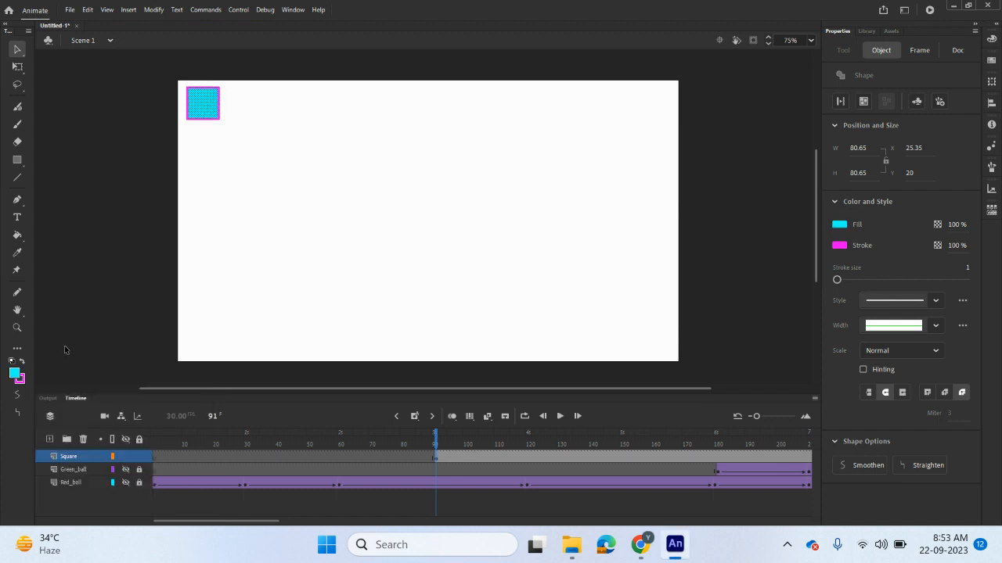
{"action": "left_click", "coordinate": [108, 208]}
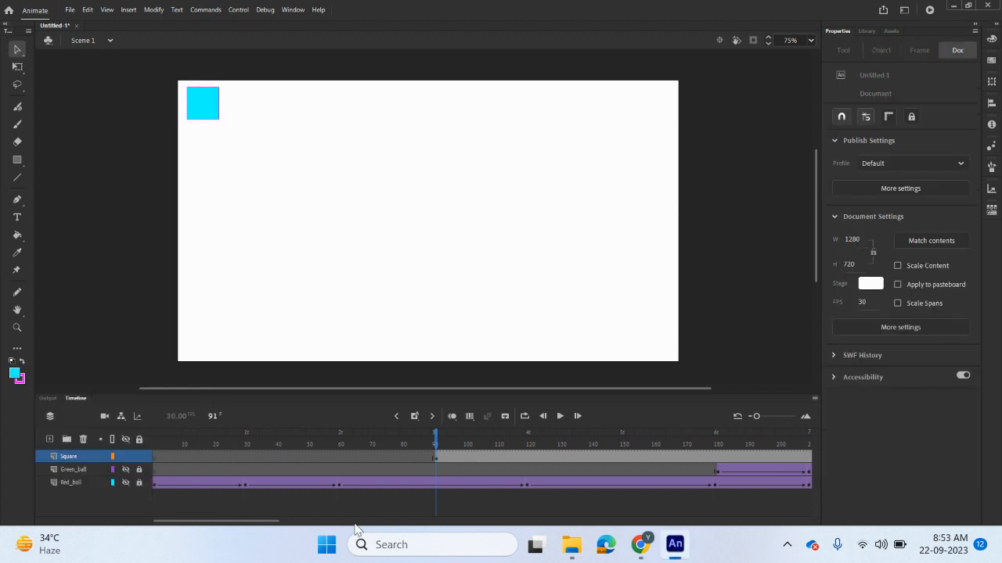
{"action": "left_click_drag", "start_coordinate": [269, 521], "coordinate": [304, 523]}
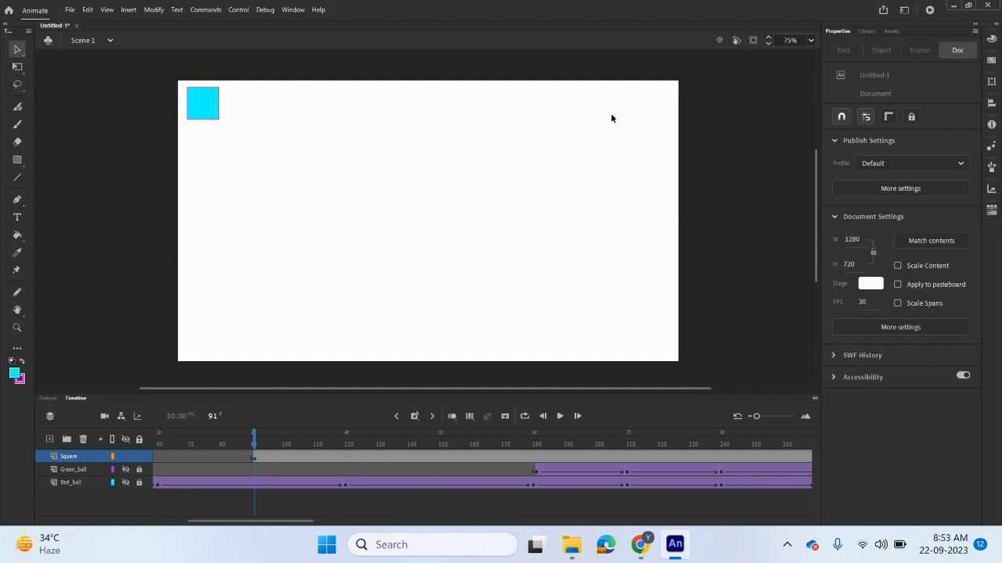
{"action": "right_click", "coordinate": [347, 463]}
{"action": "left_click", "coordinate": [432, 164]}
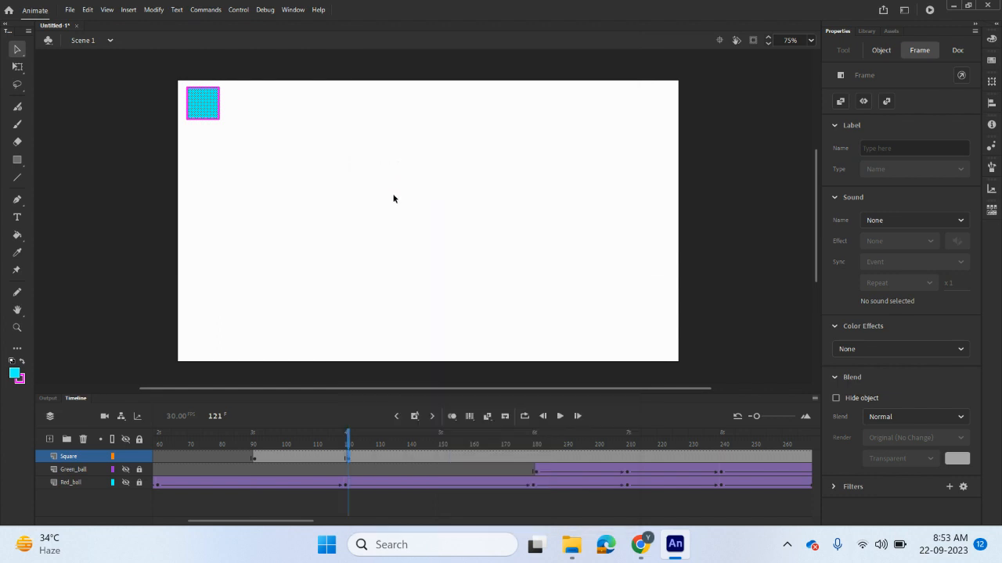
- Convert the square at frame 91 to a Graphic symbol named square
{"action": "left_click", "coordinate": [254, 460]}
{"action": "left_click", "coordinate": [210, 10]}
{"action": "mouse_move", "coordinate": [238, 10]}
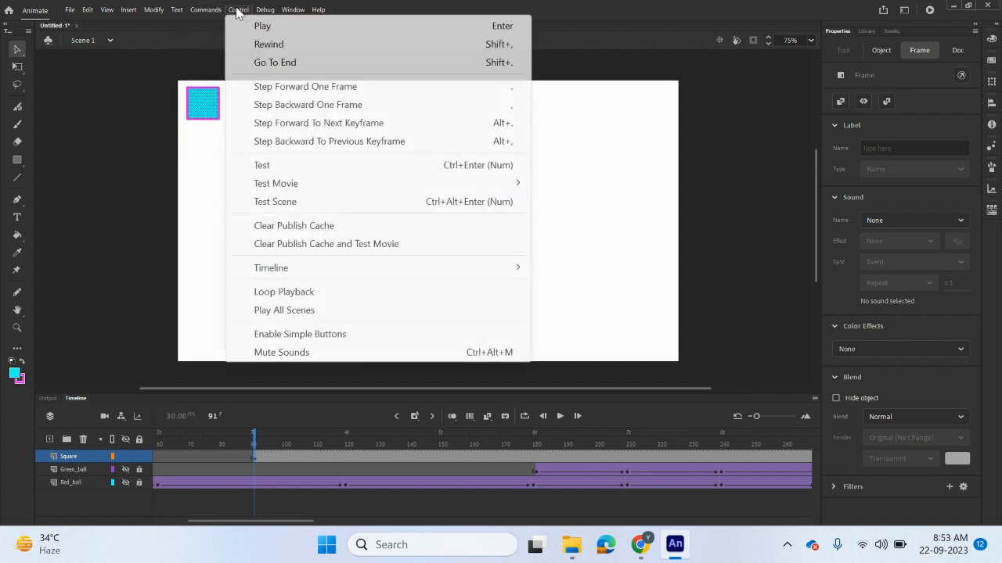
{"action": "mouse_move", "coordinate": [154, 9]}
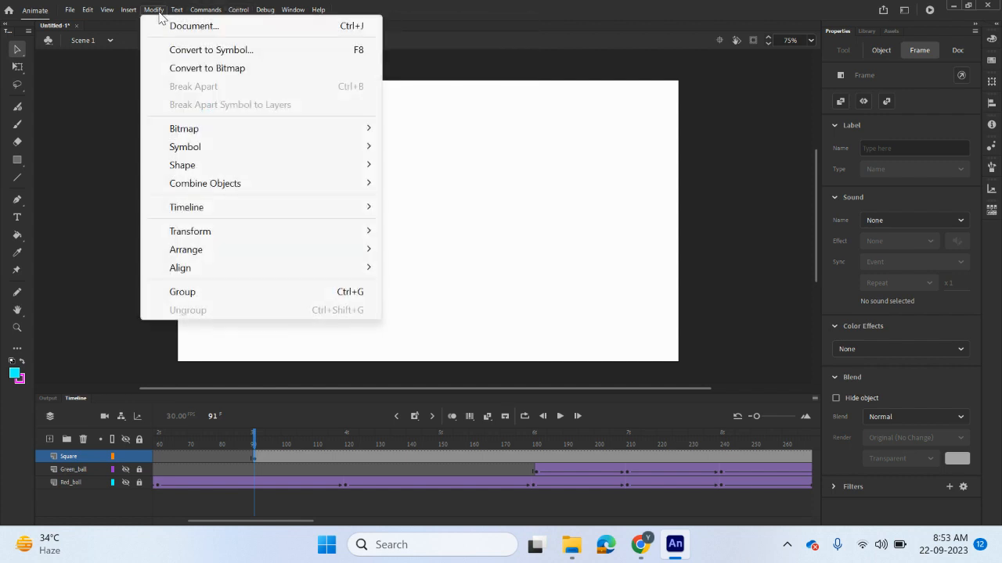
{"action": "left_click", "coordinate": [188, 50]}
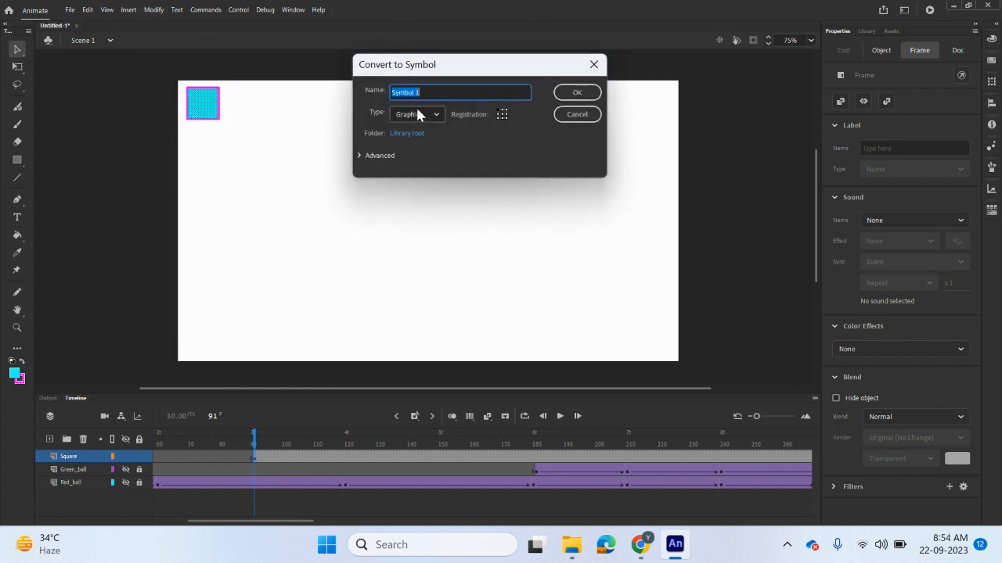
{"action": "type", "text": "square"}
{"action": "left_click", "coordinate": [577, 93]}
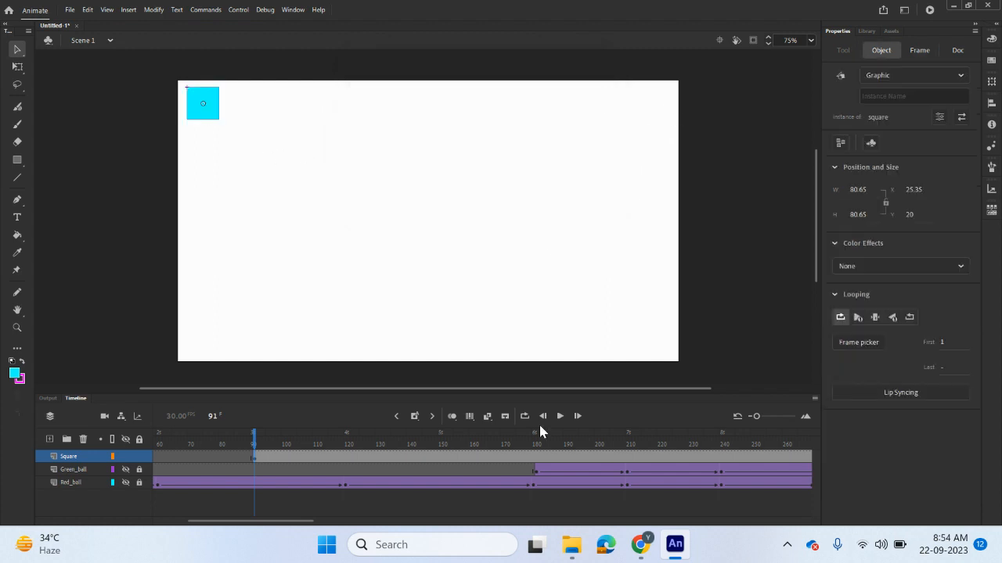
- Insert a keyframe at frame 240 on the Square layer and move its square to the stage's upper-right corner
{"action": "mouse_move", "coordinate": [307, 522]}
{"action": "left_mouse_down"}
{"action": "mouse_move", "coordinate": [412, 532]}
{"action": "mouse_move", "coordinate": [319, 526]}
{"action": "left_mouse_up"}
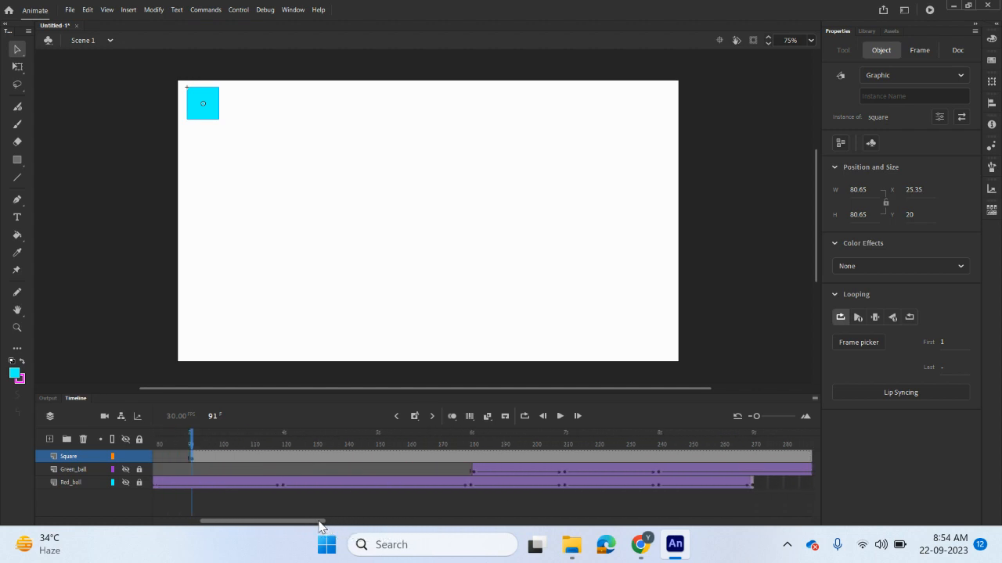
{"action": "right_click", "coordinate": [659, 461]}
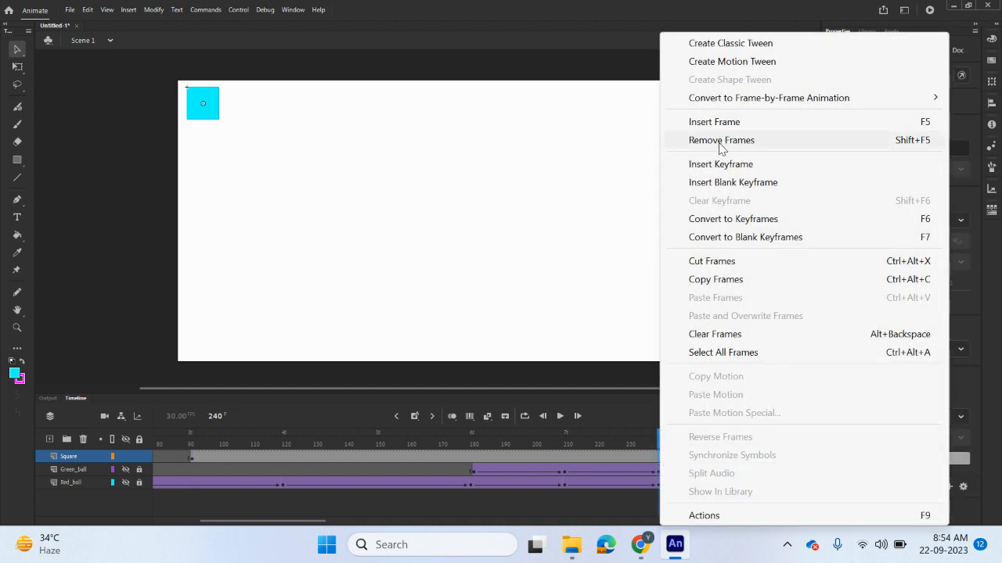
{"action": "left_click", "coordinate": [731, 166]}
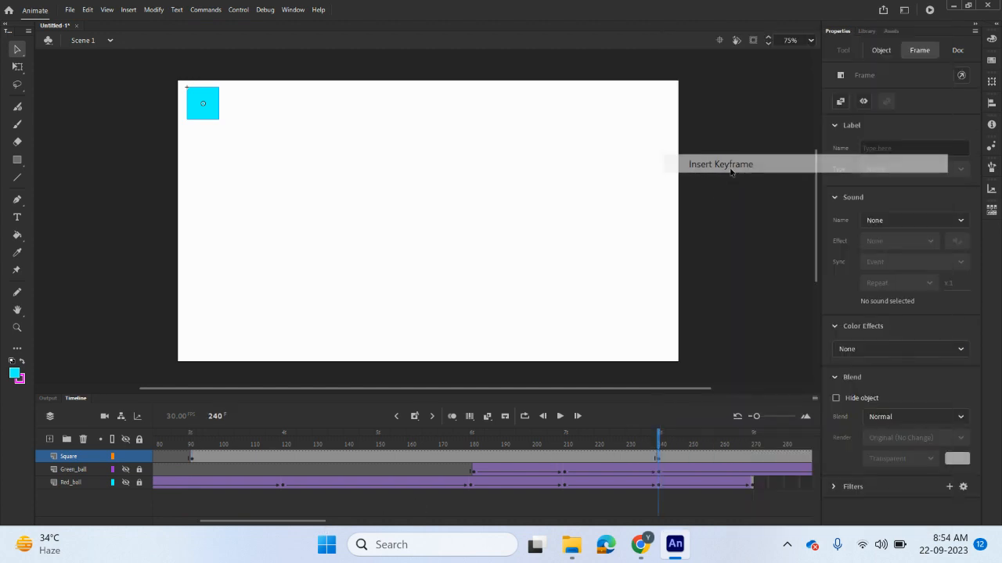
{"action": "left_click", "coordinate": [192, 460]}
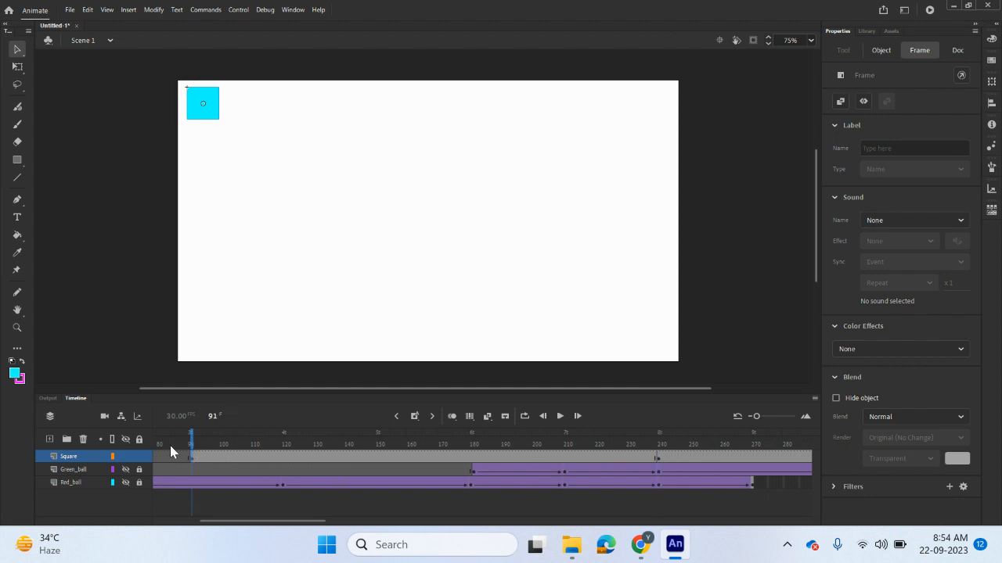
{"action": "left_click", "coordinate": [659, 460]}
{"action": "left_click_drag", "start_coordinate": [209, 114], "coordinate": [662, 113]}
- Create a classic tween on the Square layer between frames 91 and 240, and scrub through the movement
{"action": "left_click", "coordinate": [339, 454]}
{"action": "right_click", "coordinate": [339, 454]}
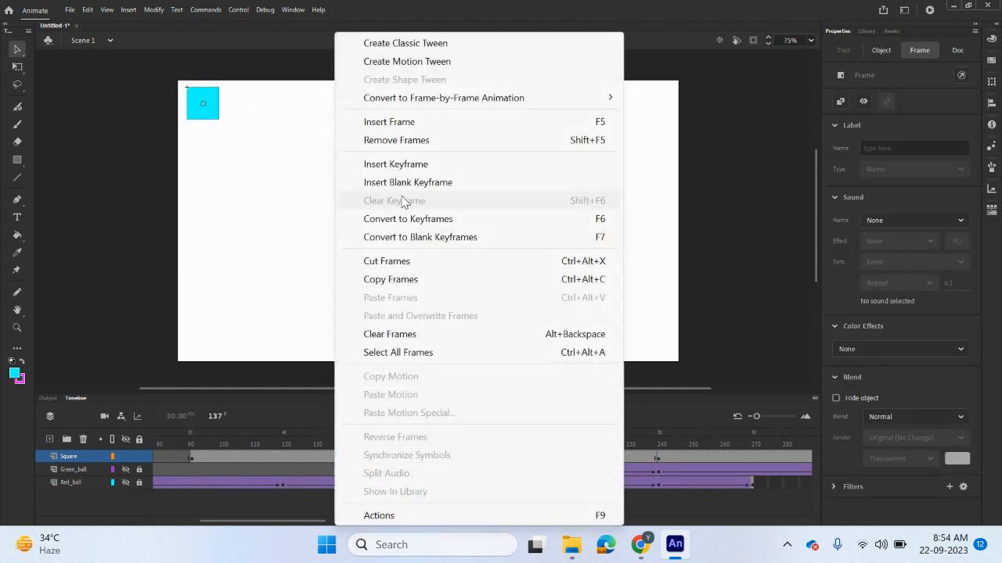
{"action": "left_click", "coordinate": [417, 45]}
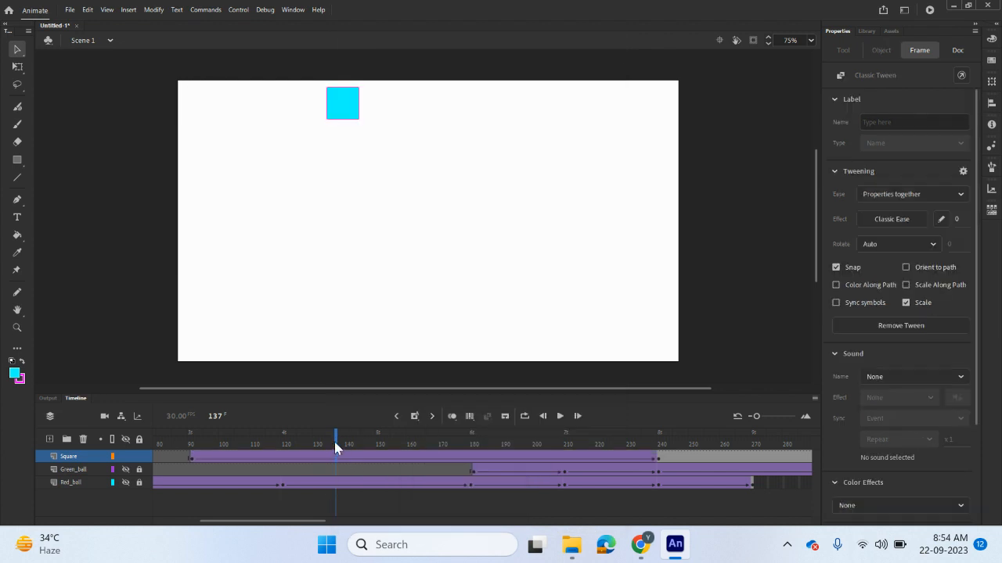
{"action": "left_click_drag", "start_coordinate": [337, 444], "coordinate": [657, 508]}
{"action": "left_click", "coordinate": [658, 508]}
- Insert a keyframe at frame 360 on the Square layer and move its square straight down to the stage's lower-right corner
{"action": "left_click_drag", "start_coordinate": [324, 522], "coordinate": [401, 528]}
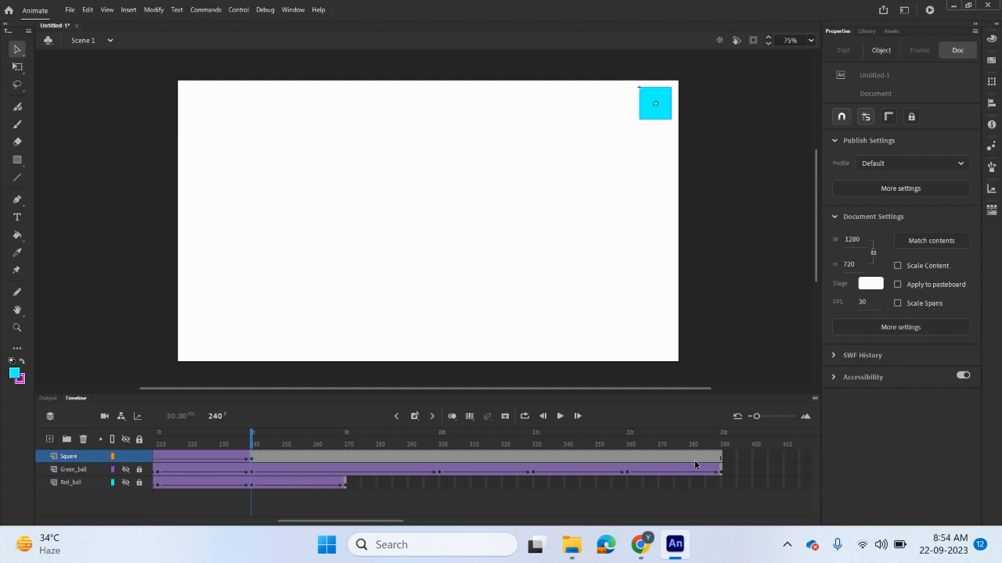
{"action": "right_click", "coordinate": [625, 456]}
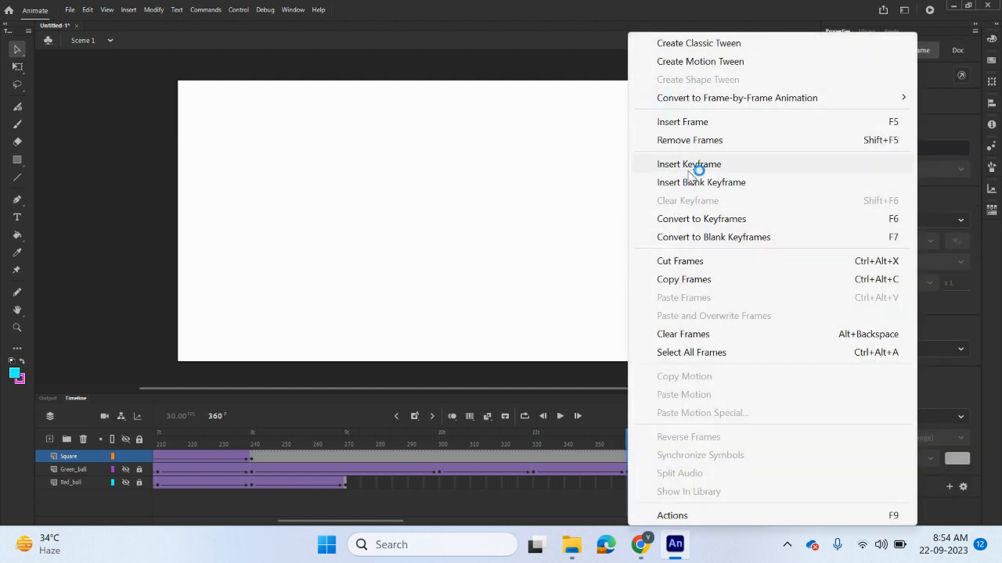
{"action": "left_click", "coordinate": [689, 165]}
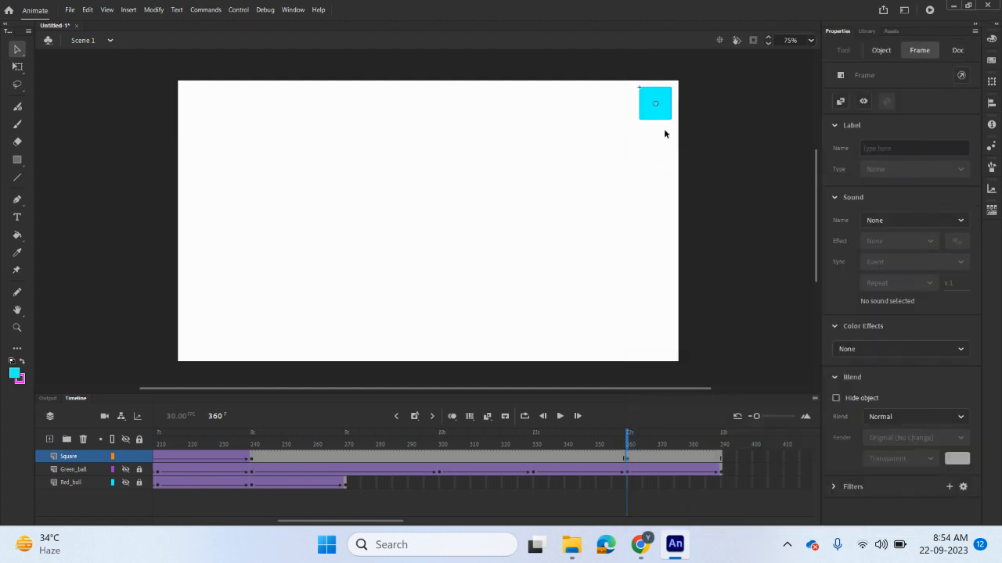
{"action": "left_click_drag", "start_coordinate": [667, 117], "coordinate": [664, 356]}
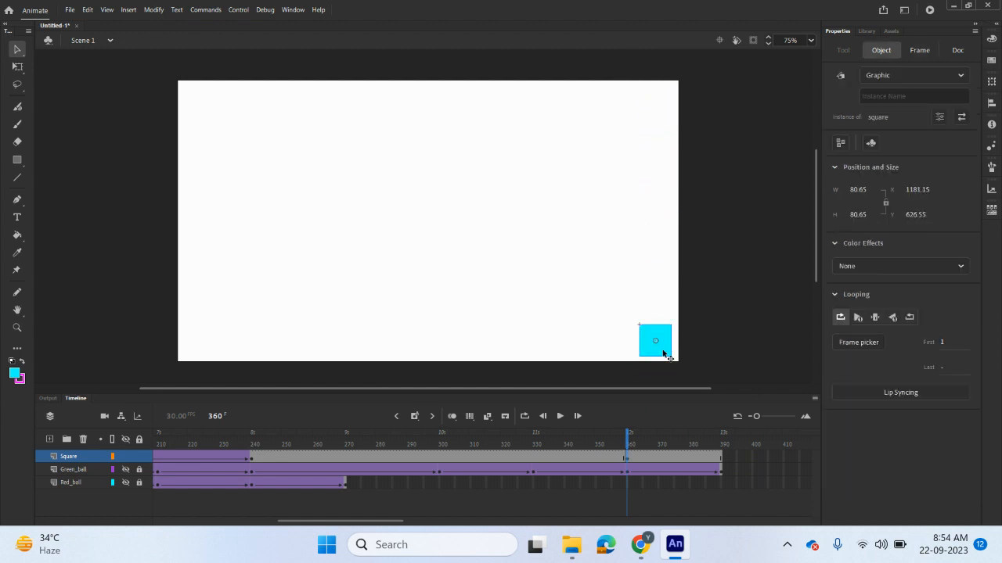
- Create a classic tween on the Square layer between frames 240 and 360, and scrub through the downward movement
{"action": "left_click", "coordinate": [364, 455]}
{"action": "right_click", "coordinate": [363, 455]}
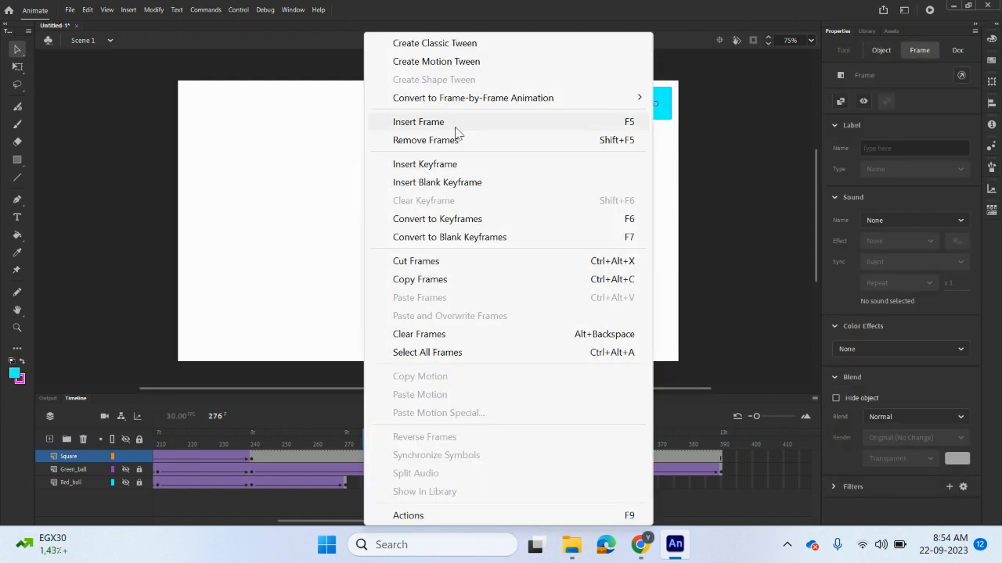
{"action": "left_click", "coordinate": [462, 43]}
{"action": "left_click_drag", "start_coordinate": [364, 440], "coordinate": [628, 481]}
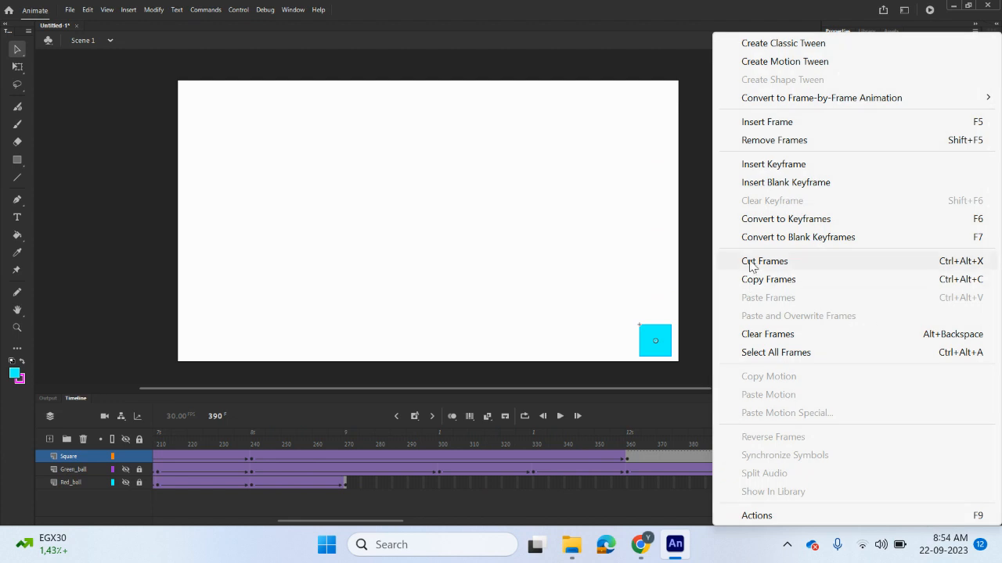
- Insert a keyframe at frame 390 on the Square layer and move its square to the middle of the stage
{"action": "left_click", "coordinate": [762, 166]}
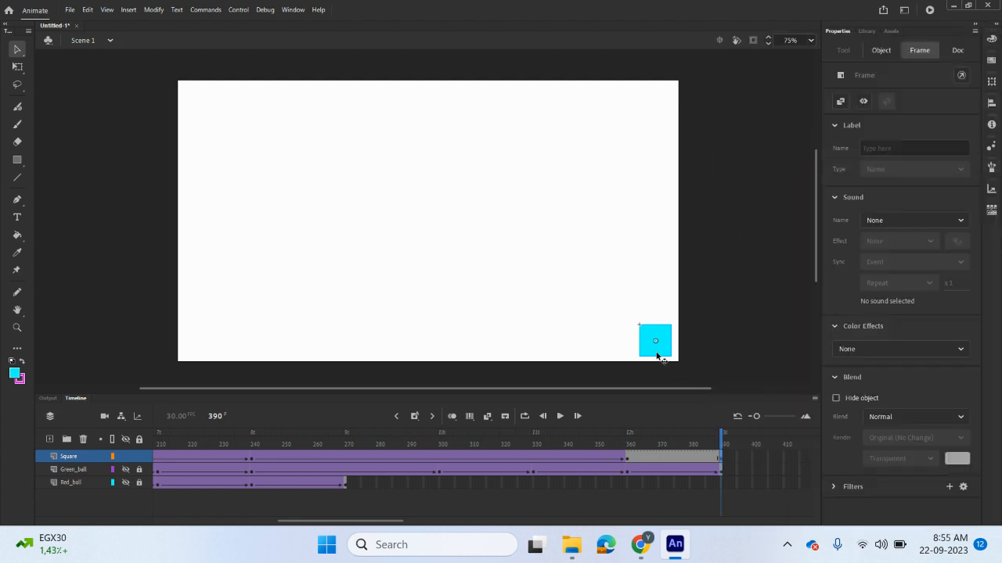
{"action": "left_click_drag", "start_coordinate": [624, 345], "coordinate": [445, 272]}
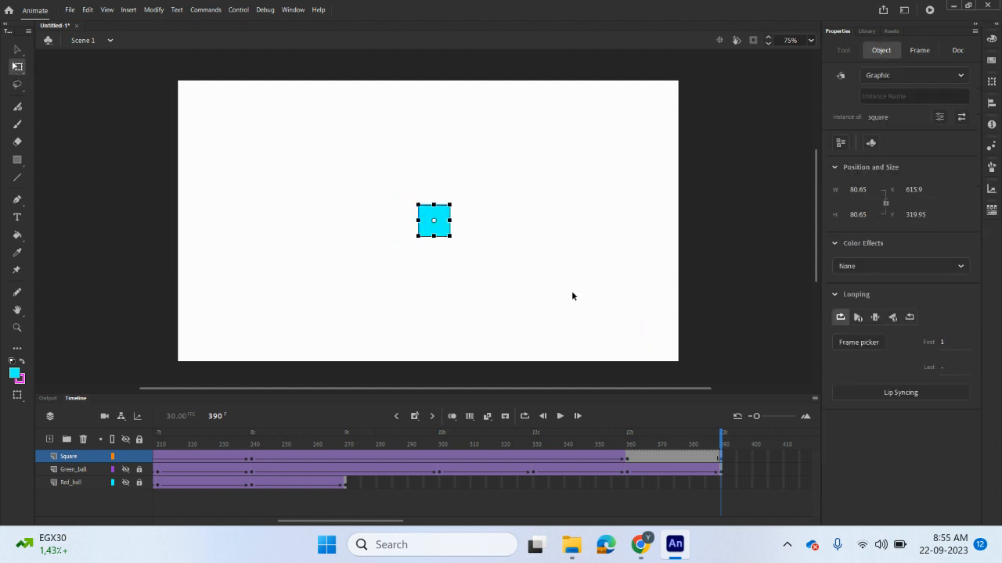
- Enlarge the square at frame 390 with Free Transform to about 395 by 400 px and rotate it clockwise
{"action": "left_click_drag", "start_coordinate": [449, 235], "coordinate": [511, 299]}
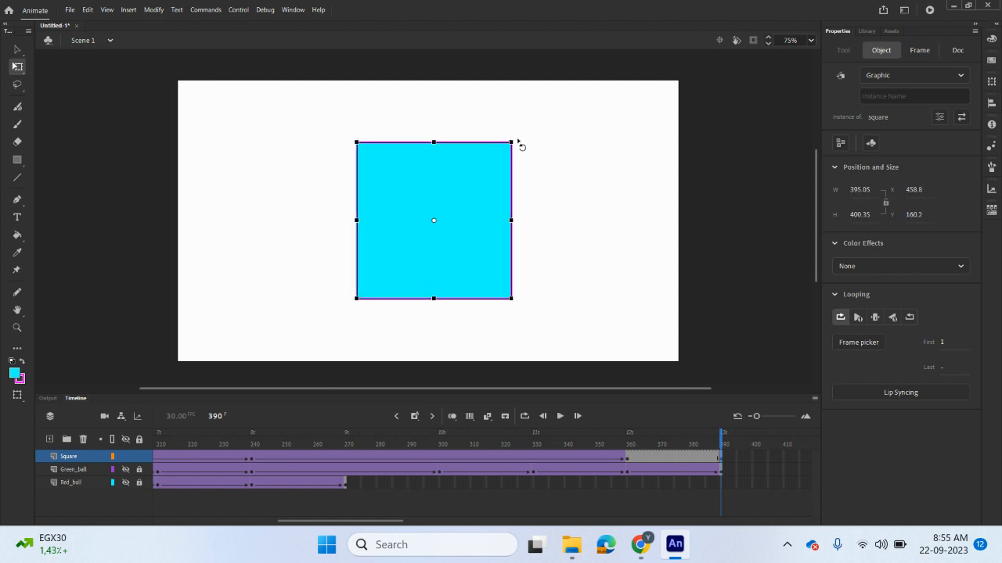
{"action": "left_click_drag", "start_coordinate": [518, 142], "coordinate": [546, 244]}
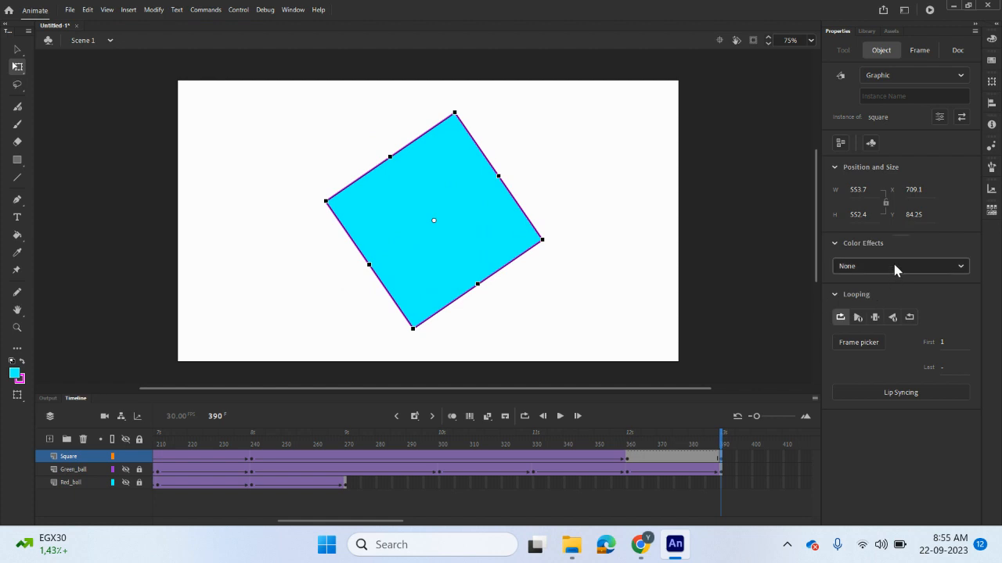
- Fade the square to 0% alpha at frame 390 and create a classic tween on the Square layer between frames 360 and 390
{"action": "left_click", "coordinate": [861, 348]}
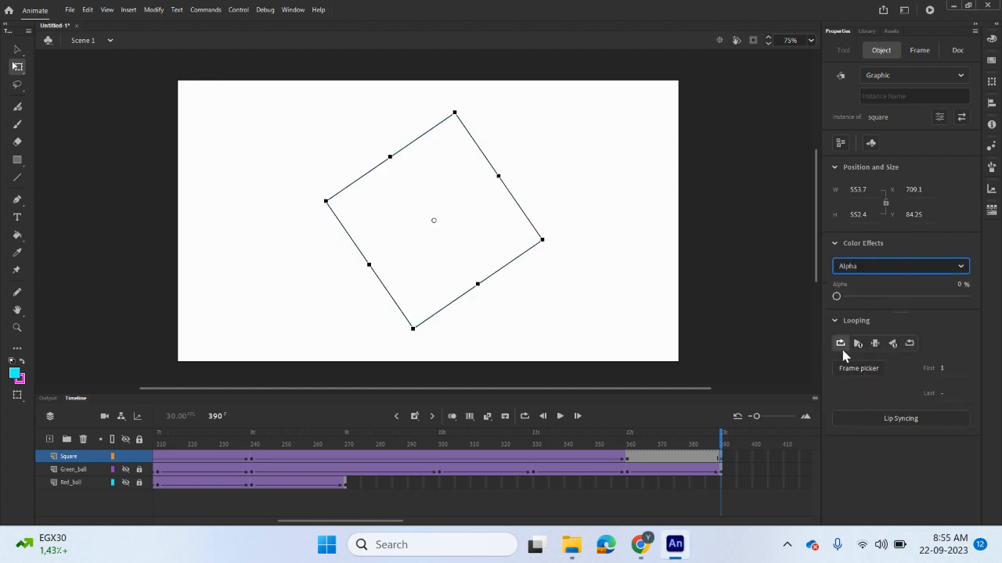
{"action": "mouse_move", "coordinate": [835, 297]}
{"action": "left_mouse_down"}
{"action": "mouse_move", "coordinate": [859, 297]}
{"action": "mouse_move", "coordinate": [822, 307]}
{"action": "left_mouse_up"}
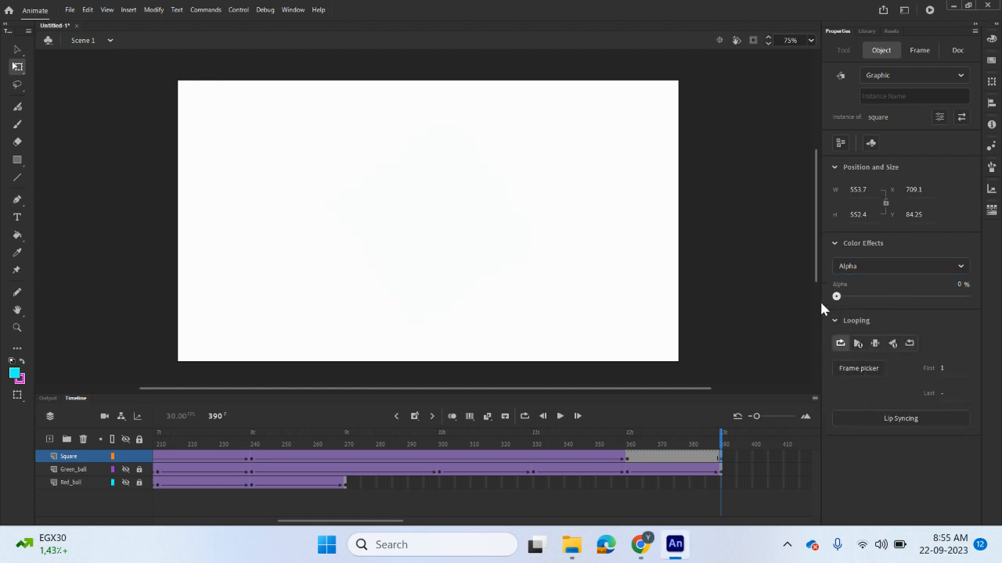
{"action": "right_click", "coordinate": [659, 463]}
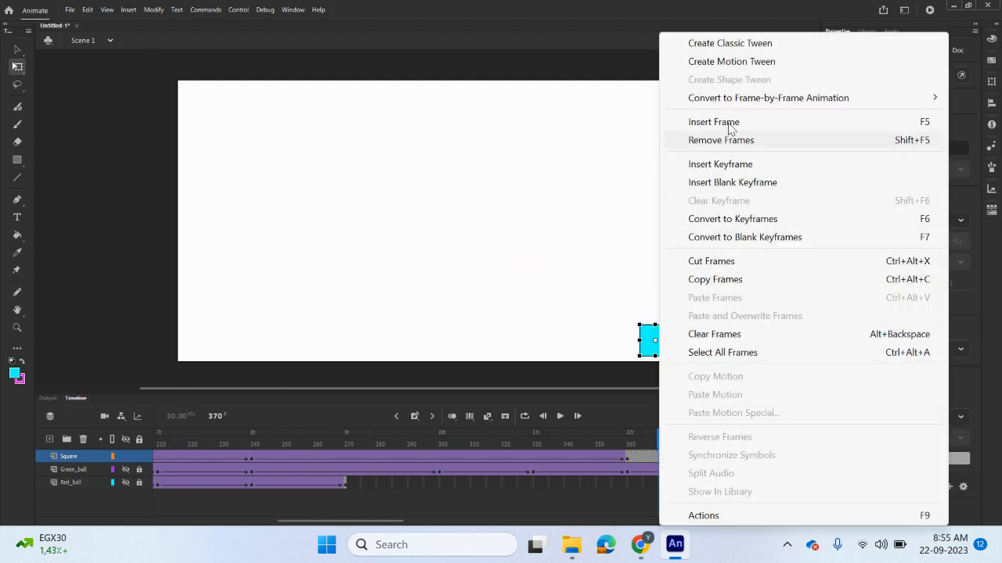
{"action": "left_click", "coordinate": [729, 44]}
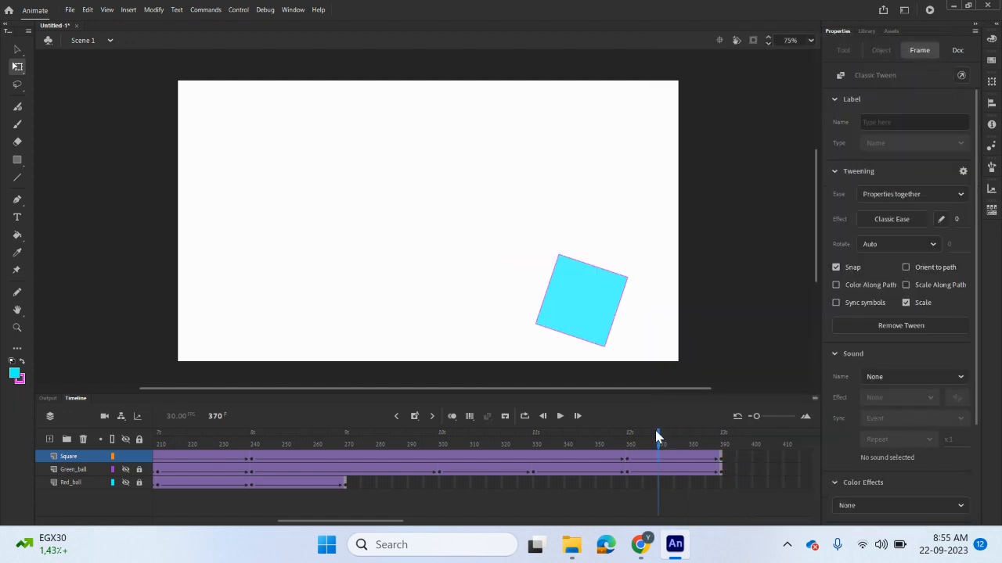
- Return to frame 1, then show and unlock the Green_ball and Red_ball layers
{"action": "left_click_drag", "start_coordinate": [655, 436], "coordinate": [4, 446]}
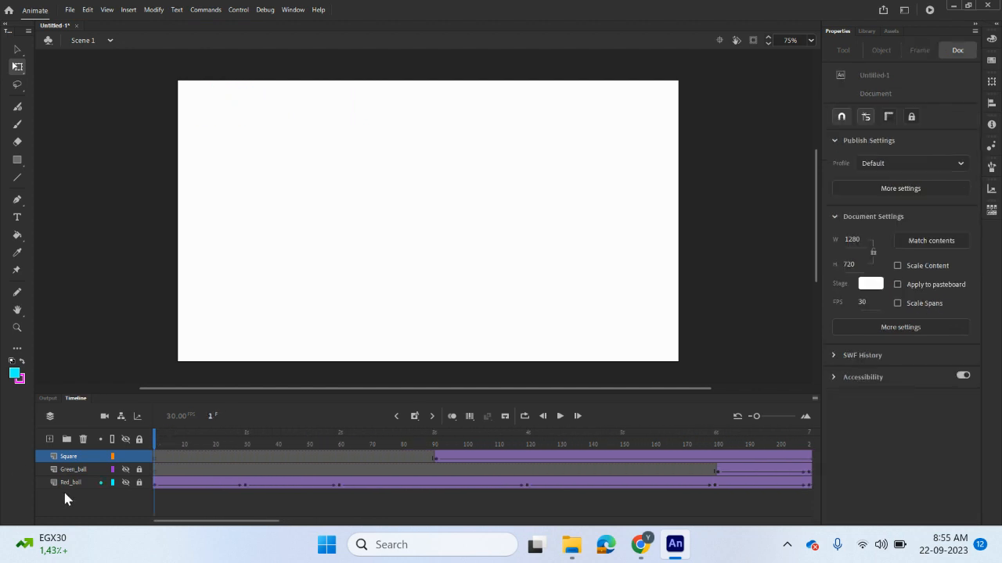
{"action": "left_click", "coordinate": [126, 483]}
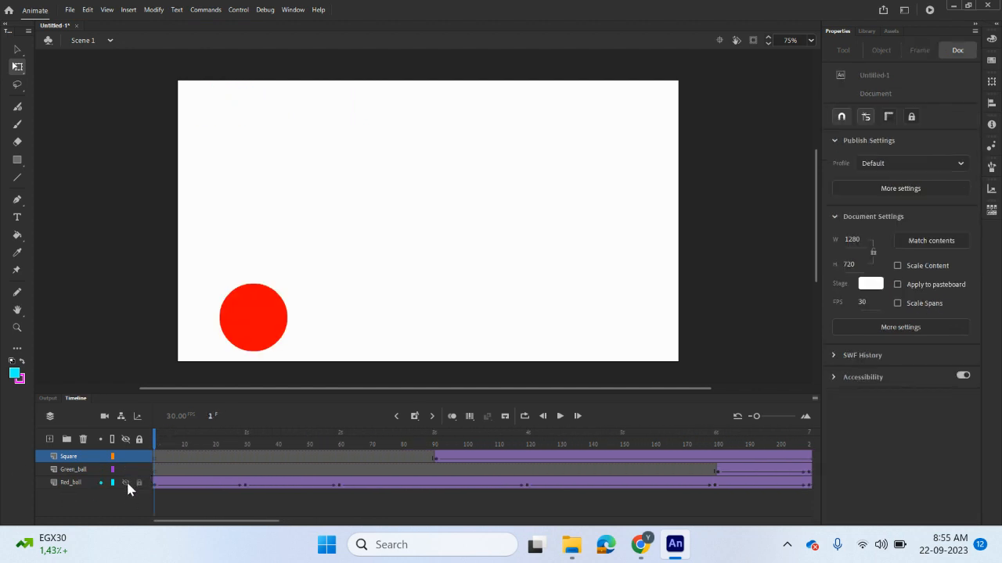
{"action": "left_click", "coordinate": [78, 483]}
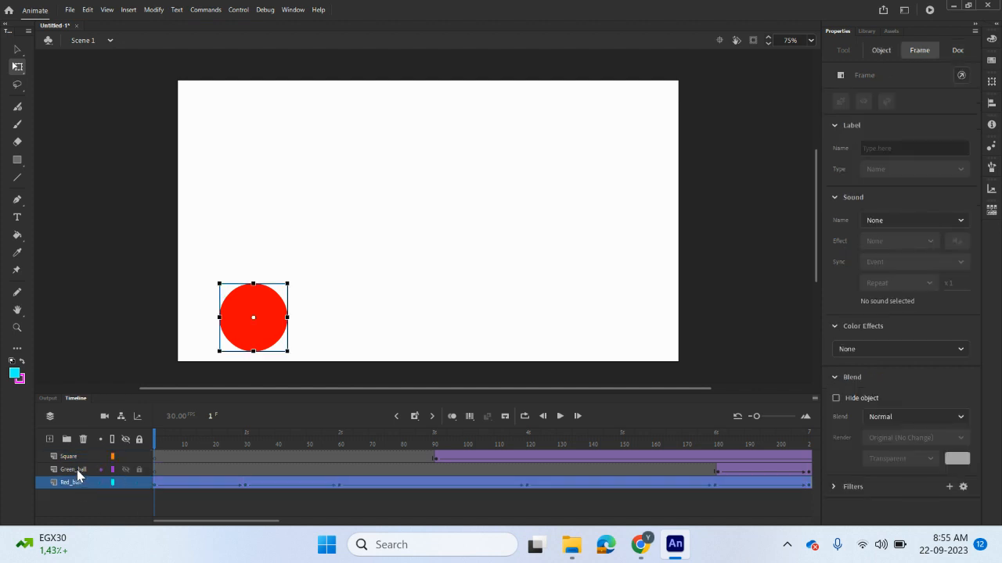
{"action": "left_click", "coordinate": [75, 474]}
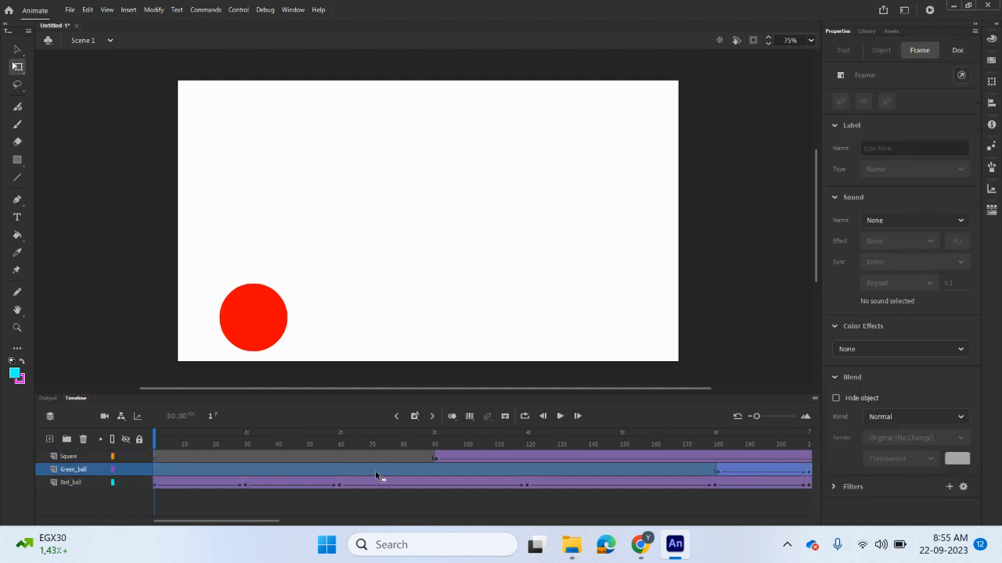
{"action": "left_click", "coordinate": [87, 458]}
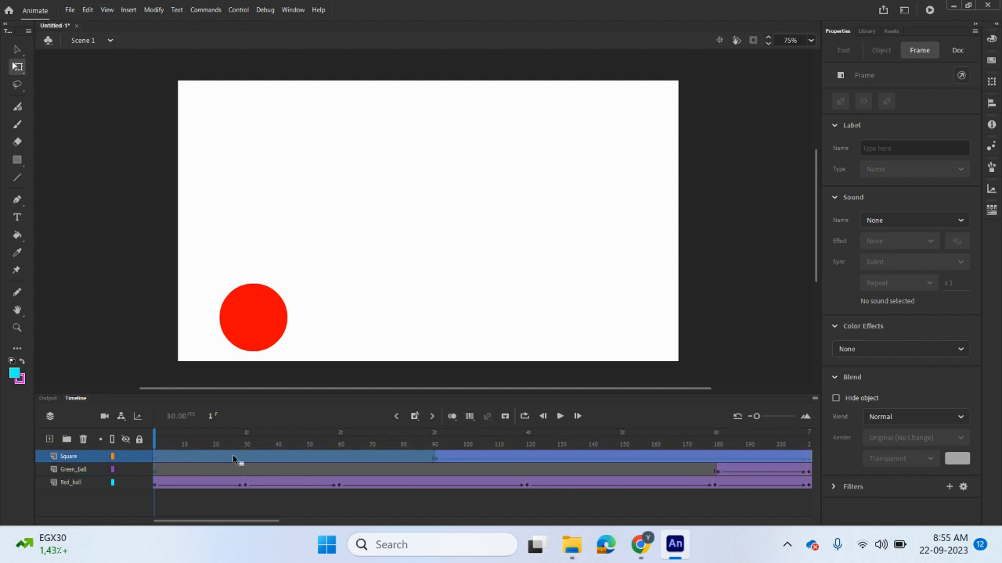
- Test the movie to preview the animation of all three layers, and close the preview
{"action": "left_click", "coordinate": [238, 9]}
{"action": "mouse_move", "coordinate": [484, 193]}
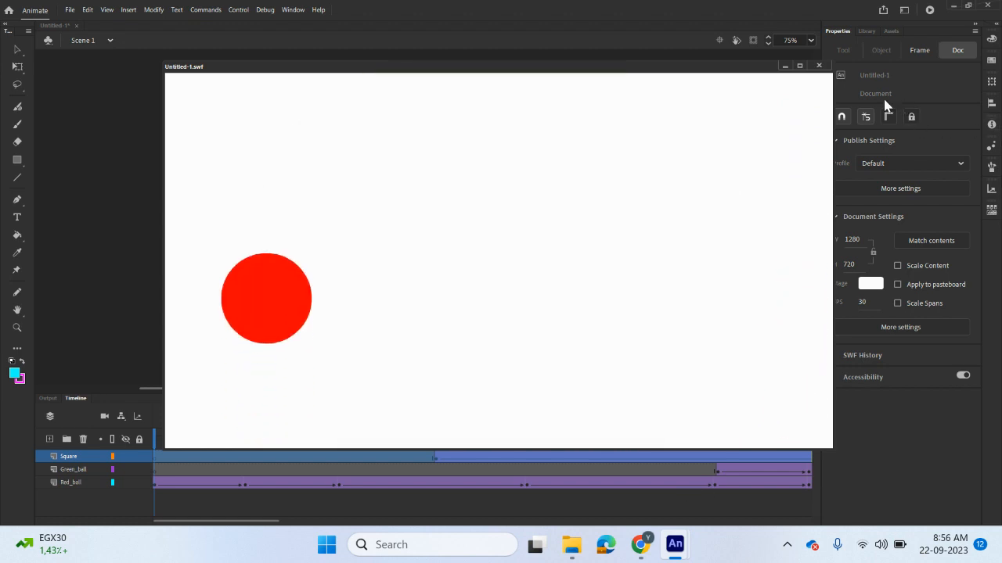
{"action": "left_click", "coordinate": [818, 65]}
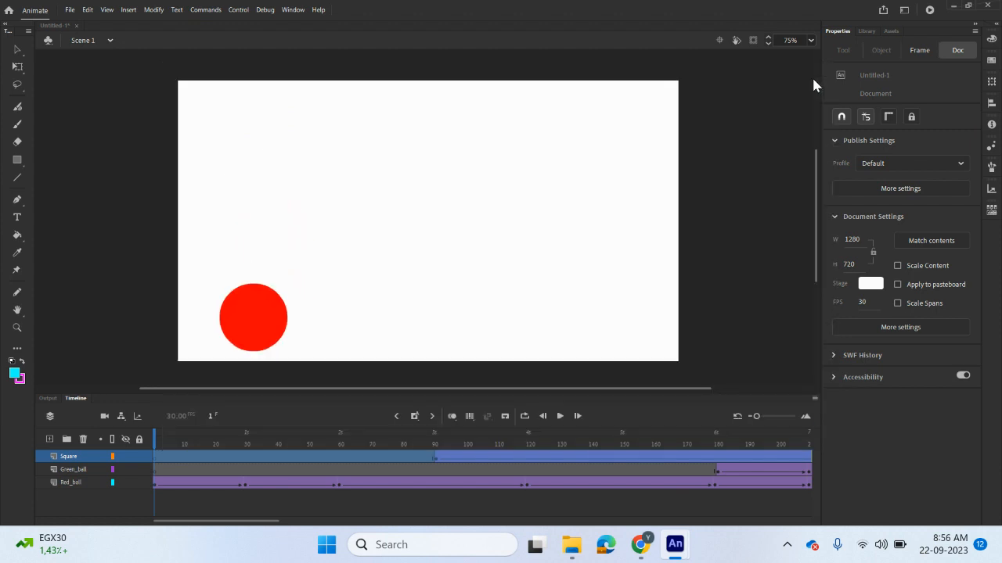
{"action": "left_click", "coordinate": [81, 482]}
{"action": "left_click", "coordinate": [84, 469]}
{"action": "left_click", "coordinate": [86, 460]}
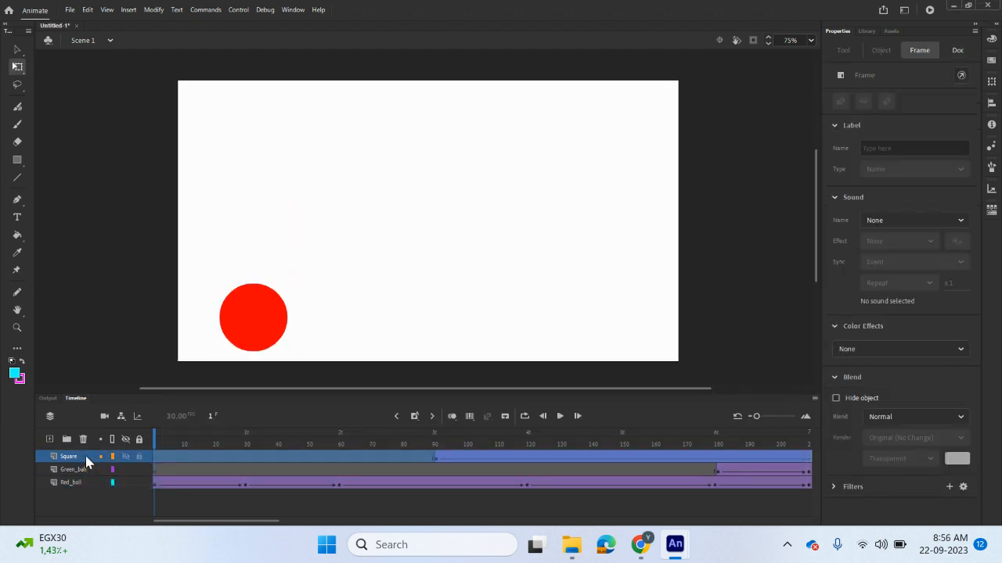